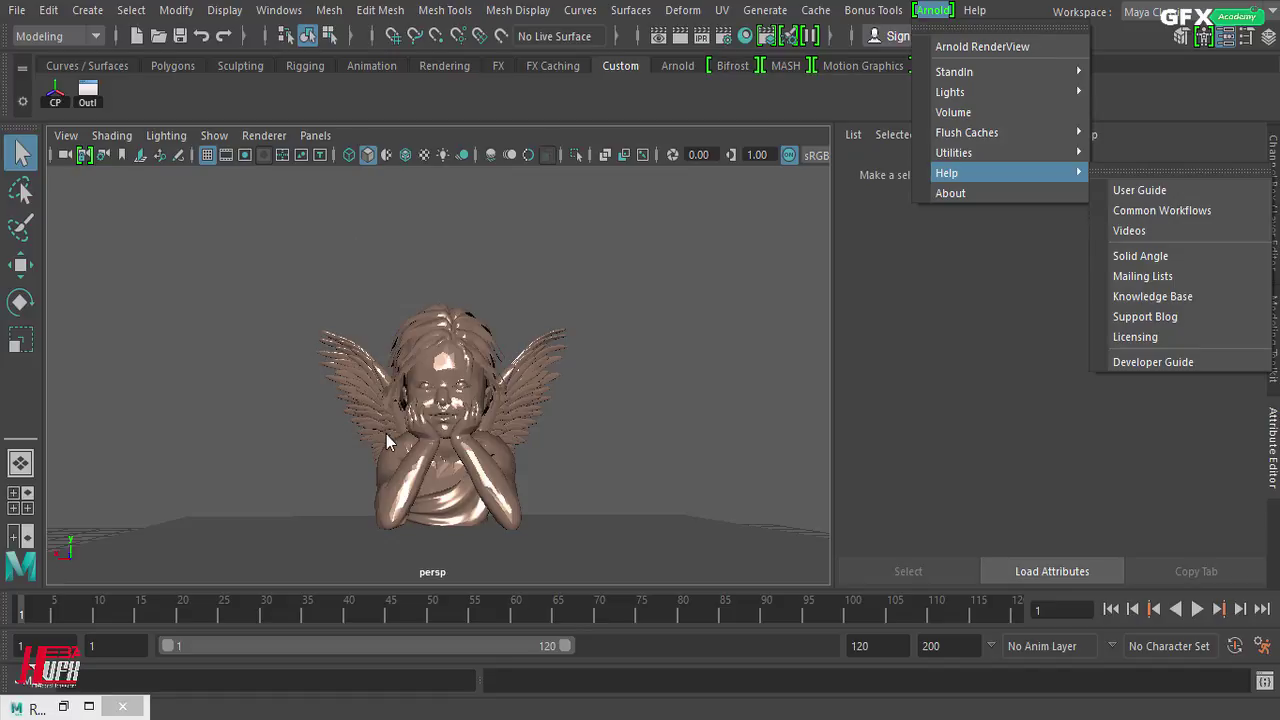
Look through Arnold's menu options for lights, closing them without adding anything
{"action": "mouse_move", "coordinate": [1046, 88]}
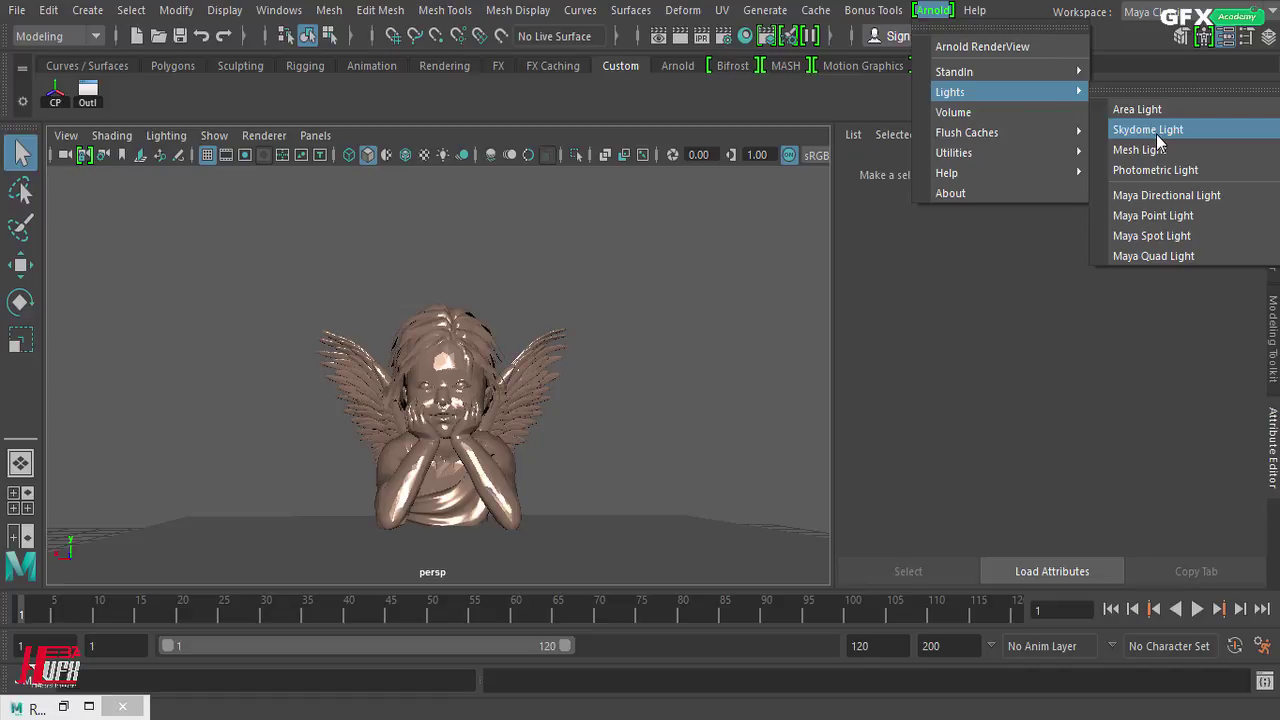
{"action": "left_click", "coordinate": [681, 282]}
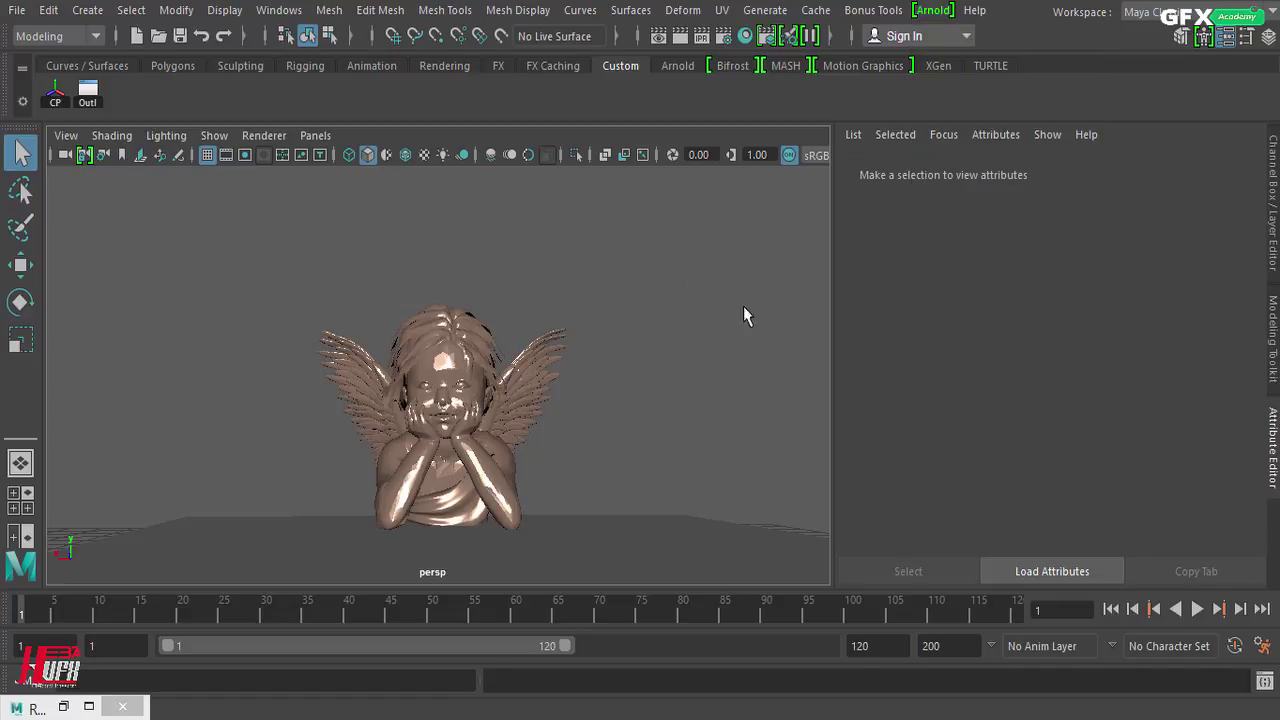
{"action": "left_click", "coordinate": [937, 14]}
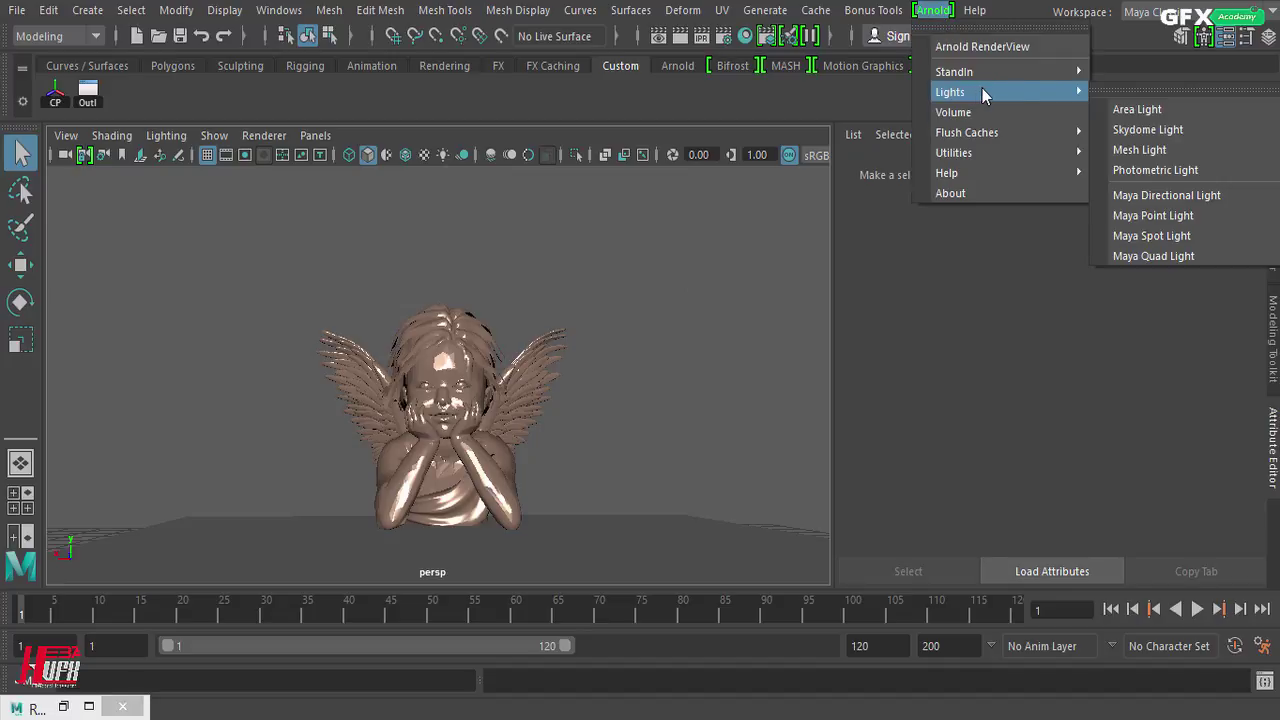
{"action": "mouse_move", "coordinate": [1000, 72]}
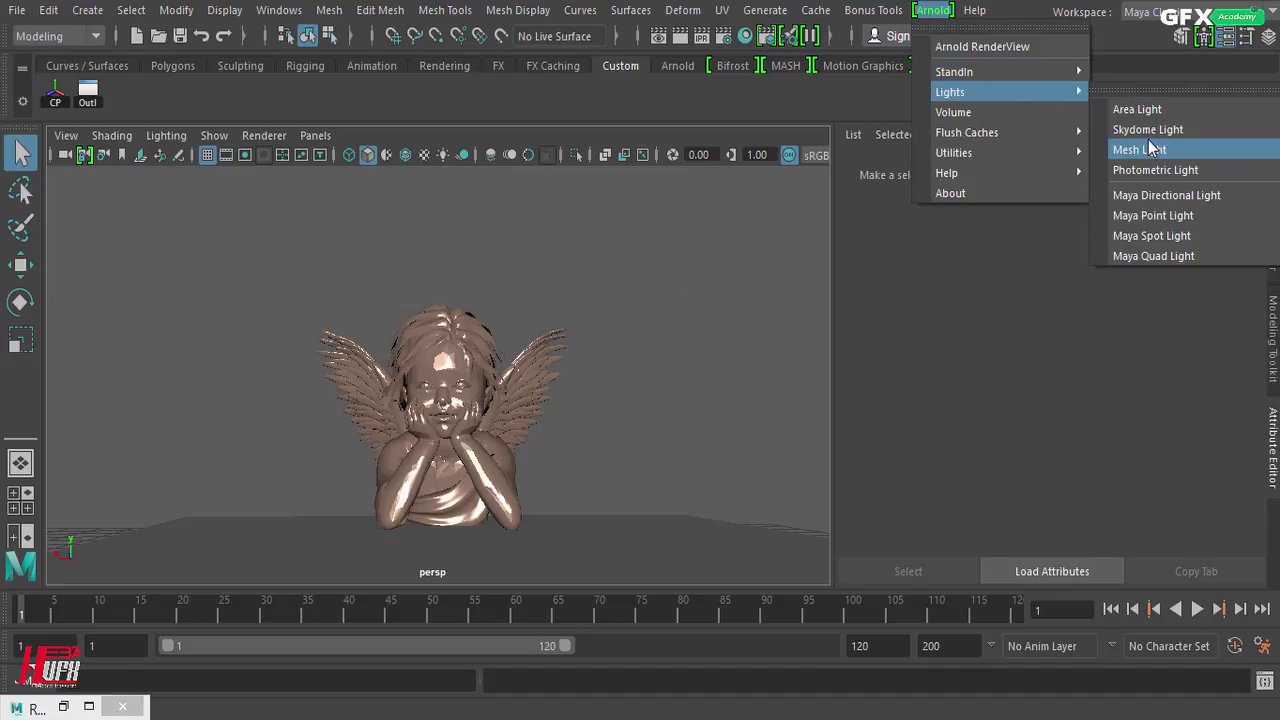
{"action": "left_click", "coordinate": [560, 88]}
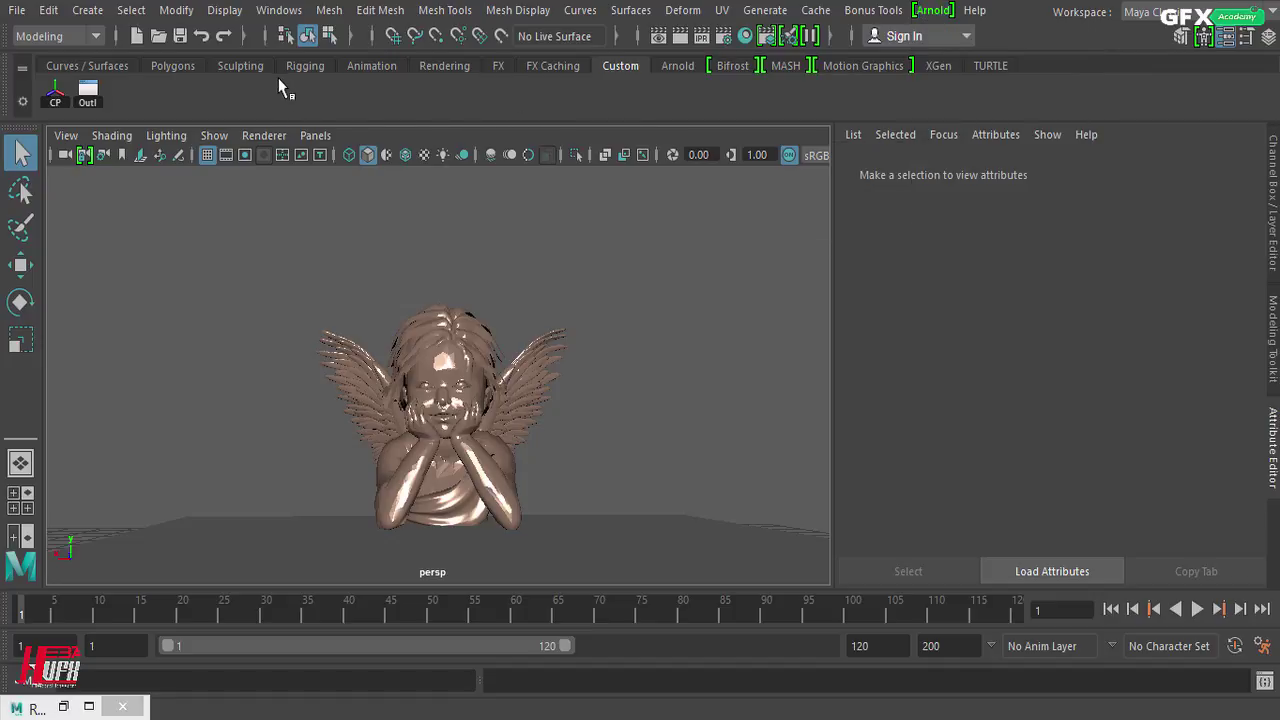
Bring up the Arnold shelf and add an Arnold Skydome Light to the scene
{"action": "left_click", "coordinate": [677, 66]}
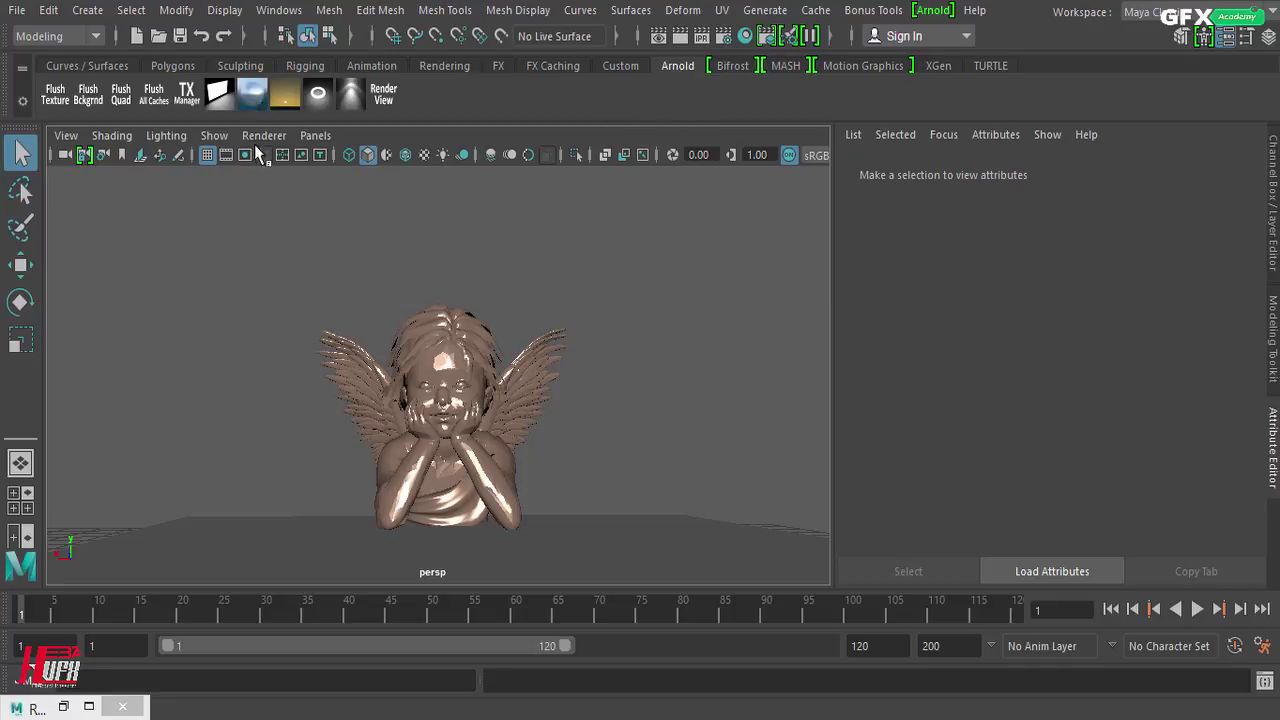
{"action": "left_click", "coordinate": [933, 10]}
{"action": "mouse_move", "coordinate": [1033, 88]}
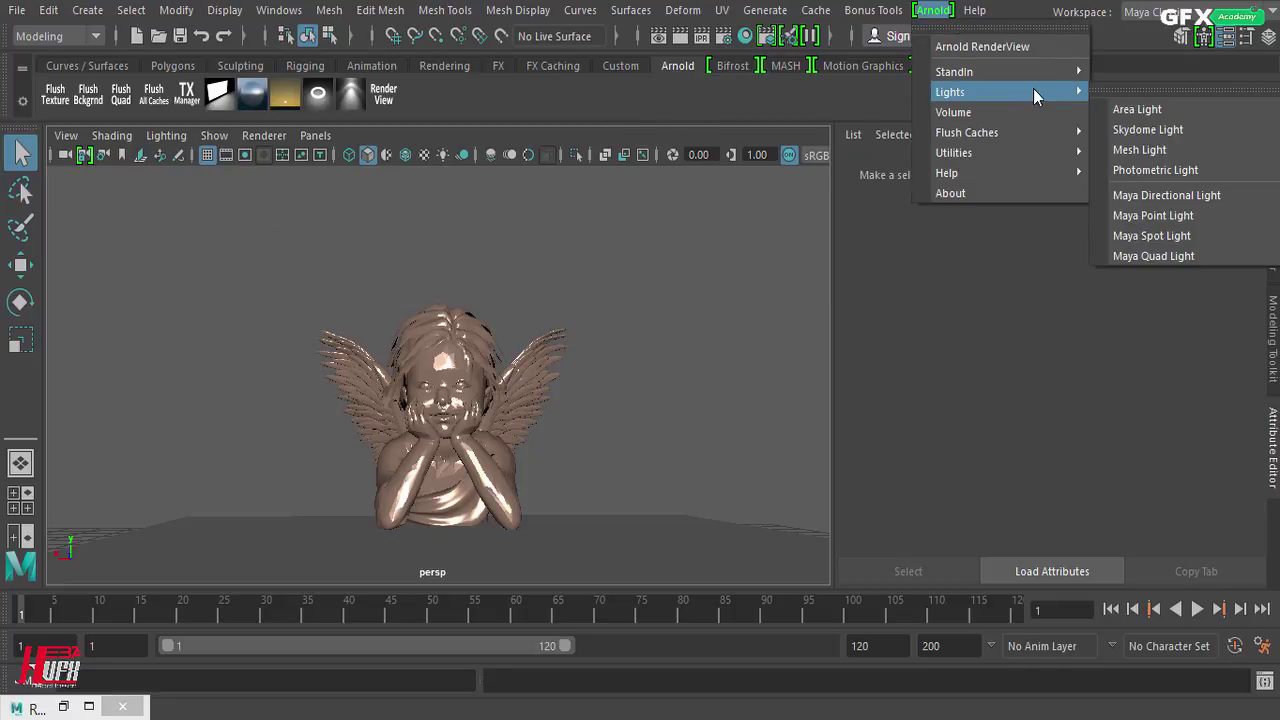
{"action": "left_click", "coordinate": [1151, 124]}
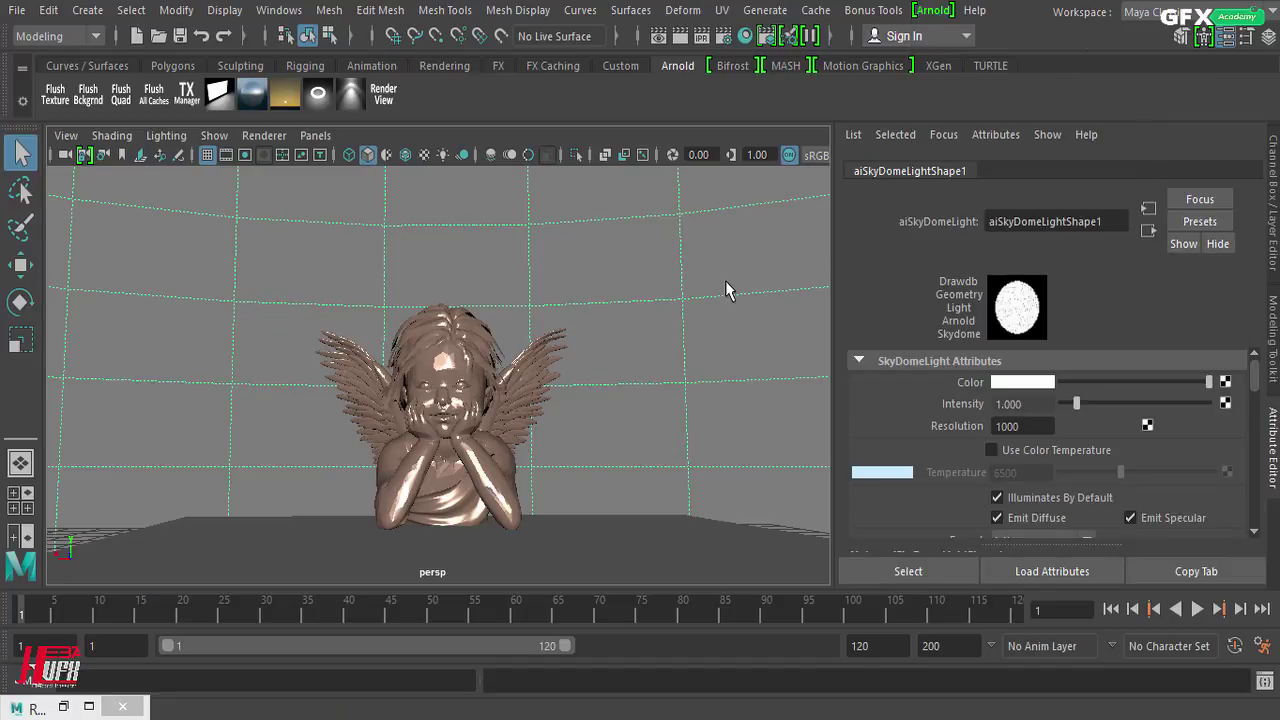
Frame, orbit and zoom around the skydome, then switch to the sIBL Archive page in Chrome
{"action": "key", "text": "f"}
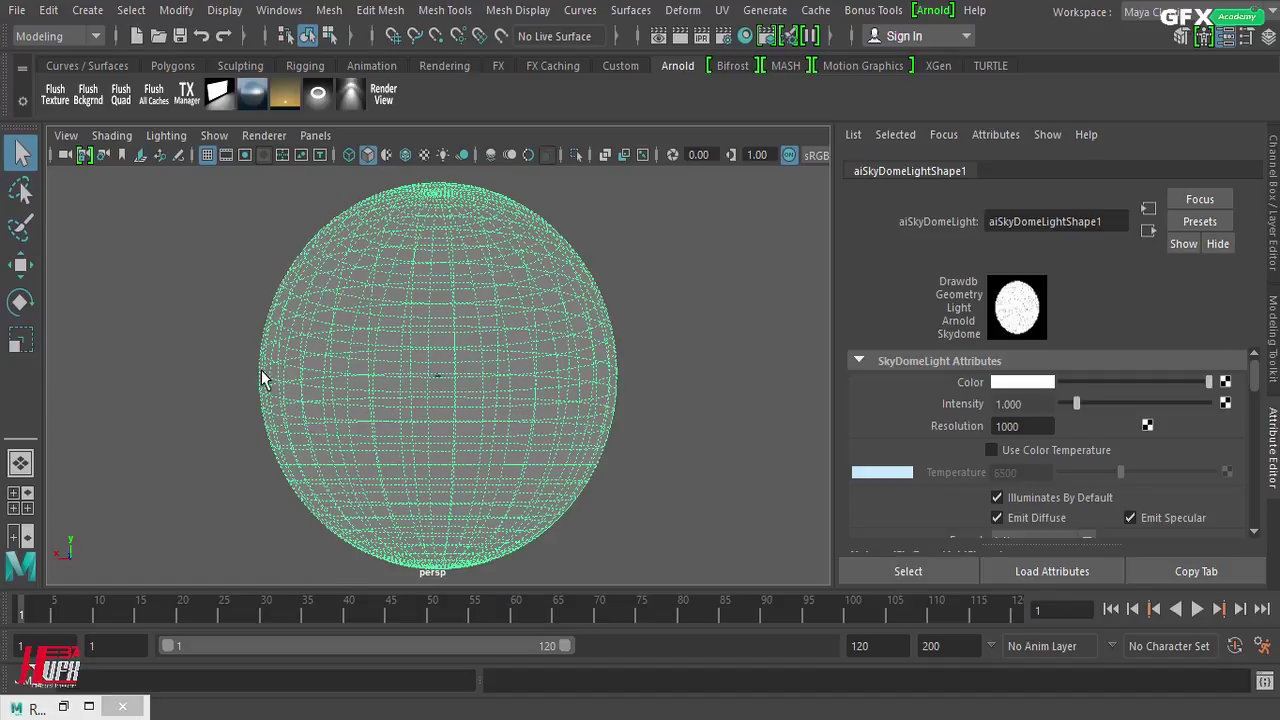
{"action": "left_click_drag", "start_coordinate": [223, 420], "coordinate": [349, 420], "text": "alt"}
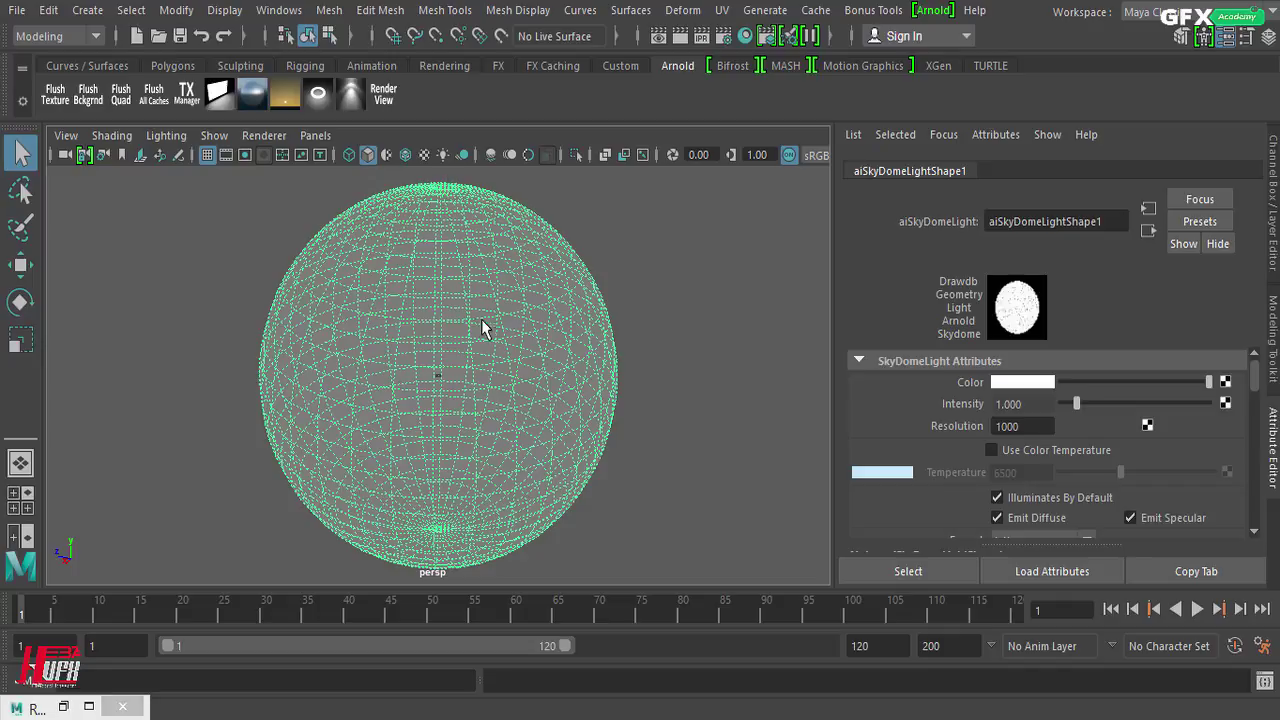
{"action": "scroll", "coordinate": [395, 410], "scroll_direction": "up", "scroll_amount": 3}
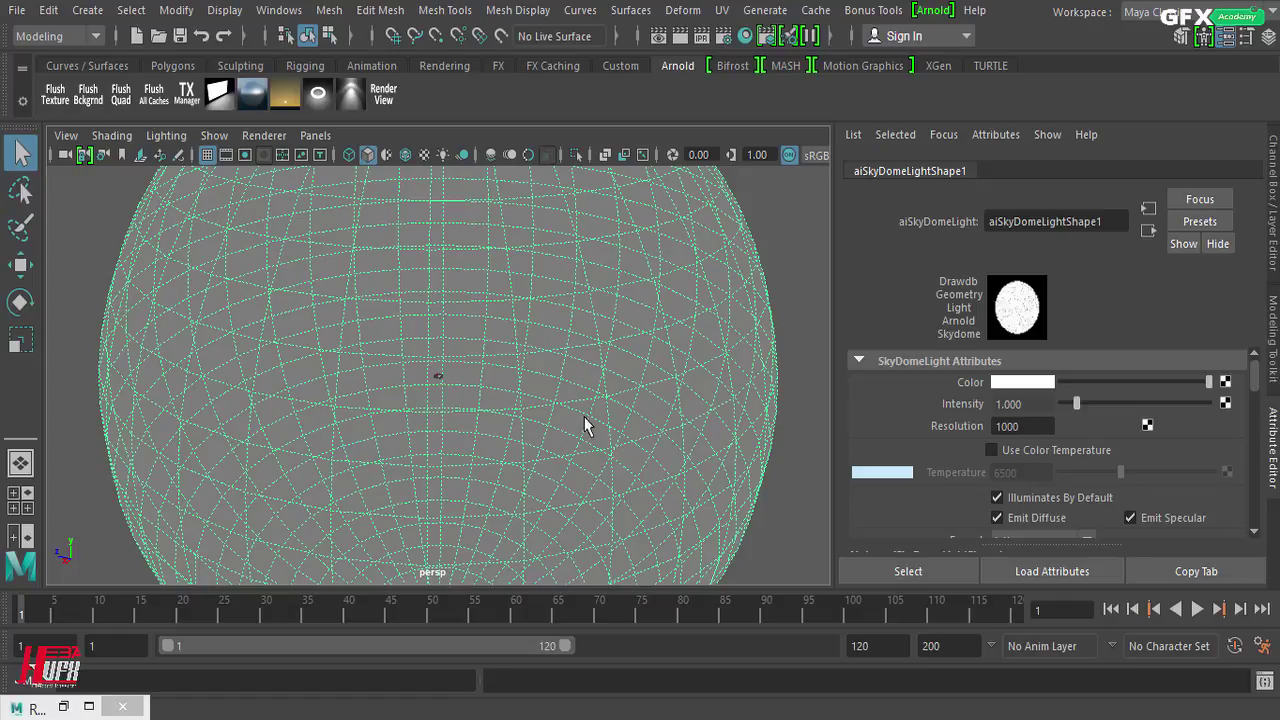
{"action": "scroll", "coordinate": [389, 429], "scroll_direction": "up", "scroll_amount": 5}
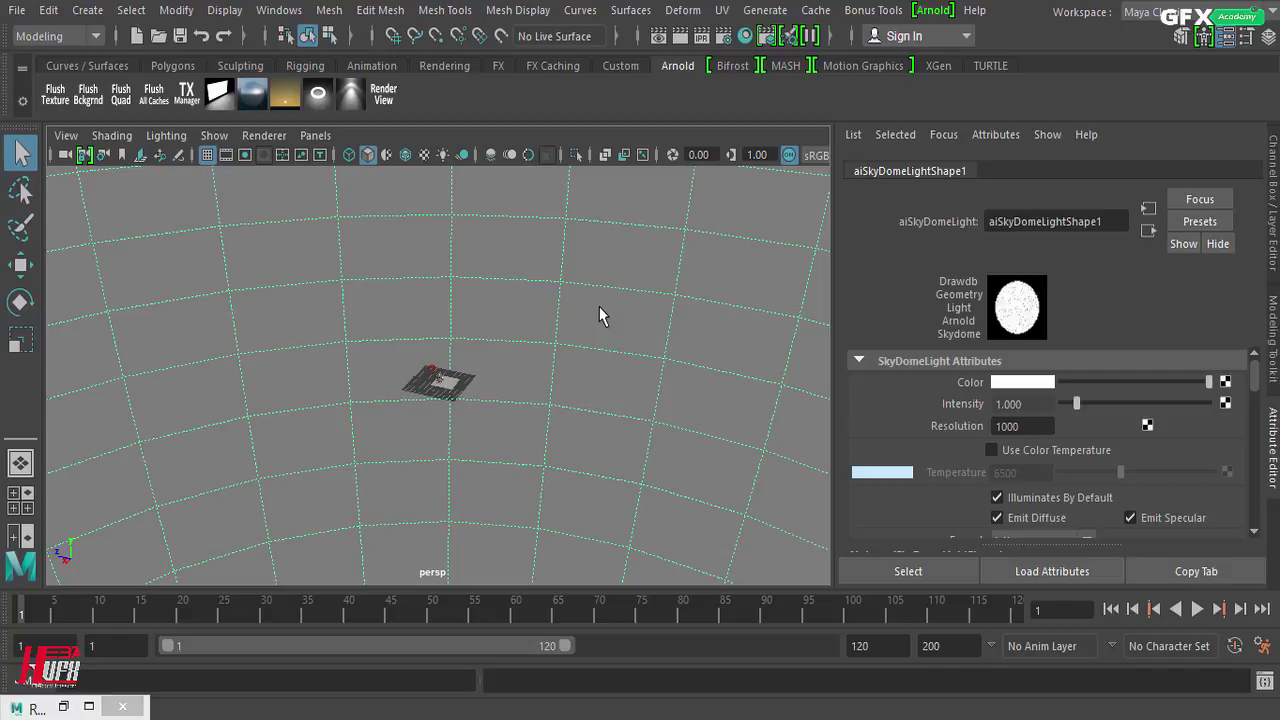
{"action": "key", "text": "alt+Tab"}
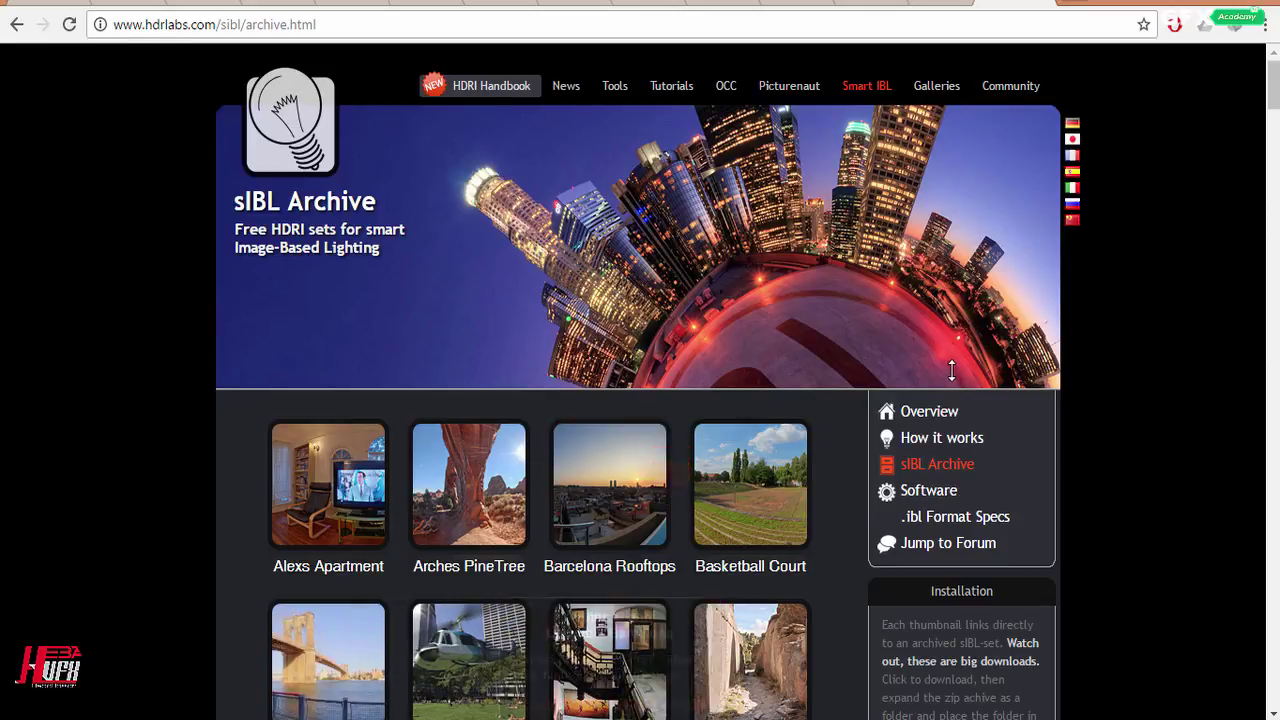
Scroll down through the sIBL Archive's free HDRI thumbnails and back up to the top
{"action": "scroll", "coordinate": [952, 370], "scroll_direction": "down", "scroll_amount": 3}
{"action": "scroll", "coordinate": [1080, 363], "scroll_direction": "down", "scroll_amount": 3}
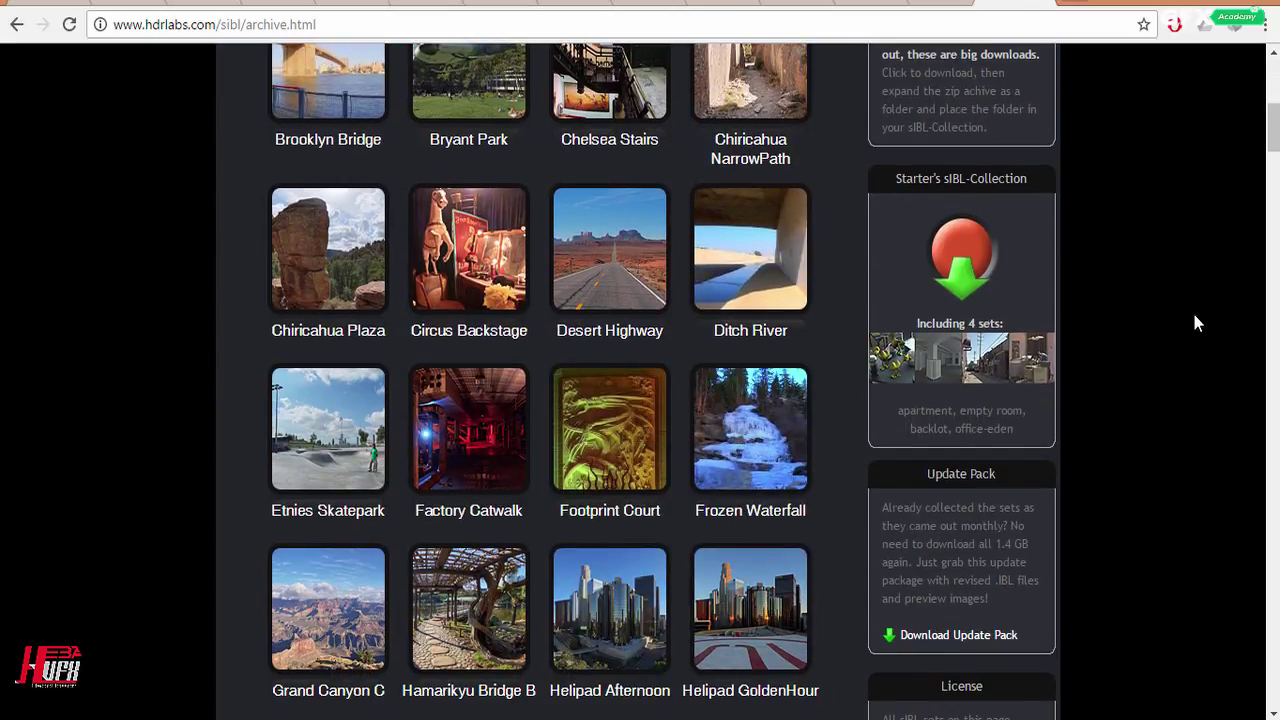
{"action": "scroll", "coordinate": [149, 458], "scroll_direction": "down", "scroll_amount": 1}
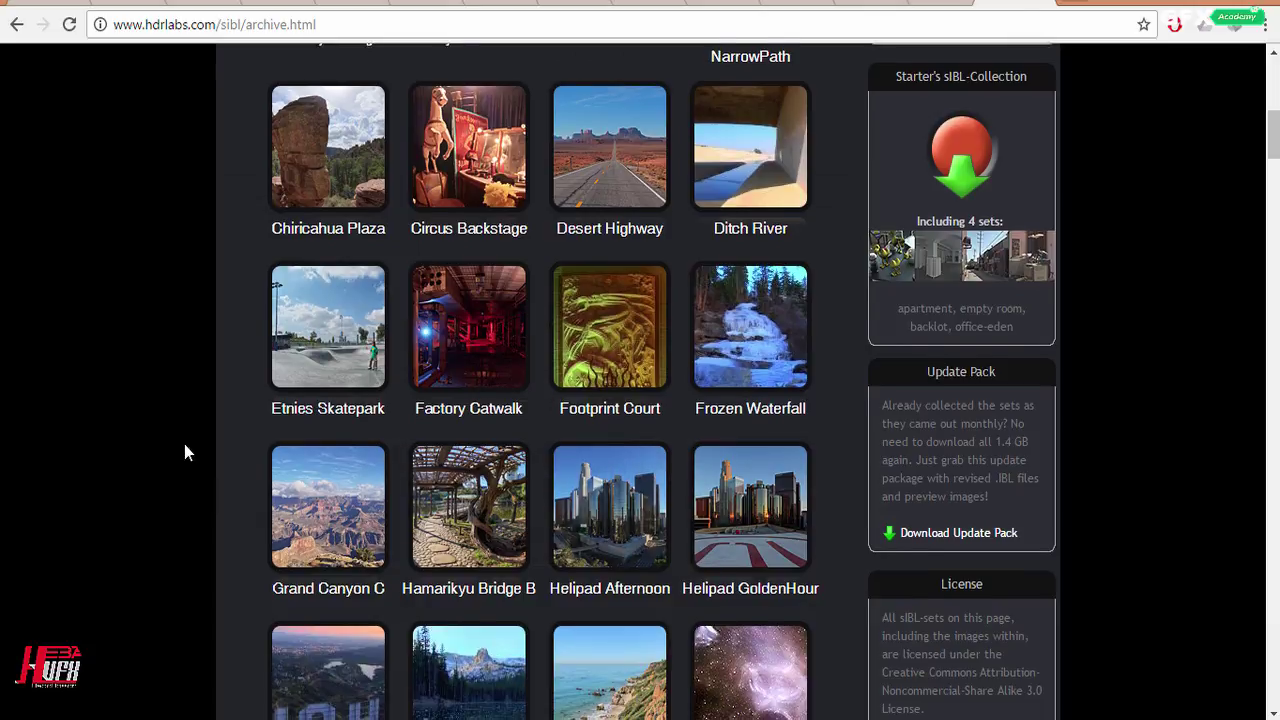
{"action": "scroll", "coordinate": [184, 444], "scroll_direction": "down", "scroll_amount": 2}
{"action": "scroll", "coordinate": [179, 460], "scroll_direction": "down", "scroll_amount": 4}
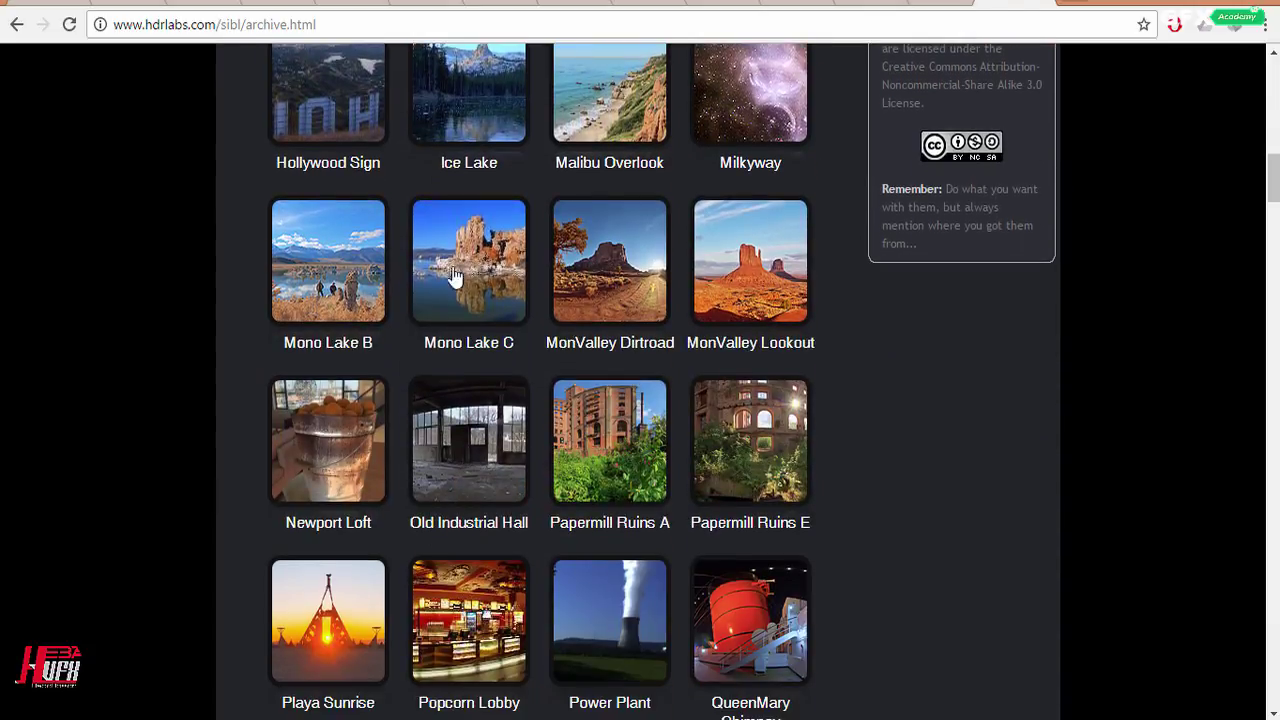
{"action": "scroll", "coordinate": [864, 530], "scroll_direction": "down", "scroll_amount": 1}
{"action": "scroll", "coordinate": [864, 530], "scroll_direction": "up", "scroll_amount": 13}
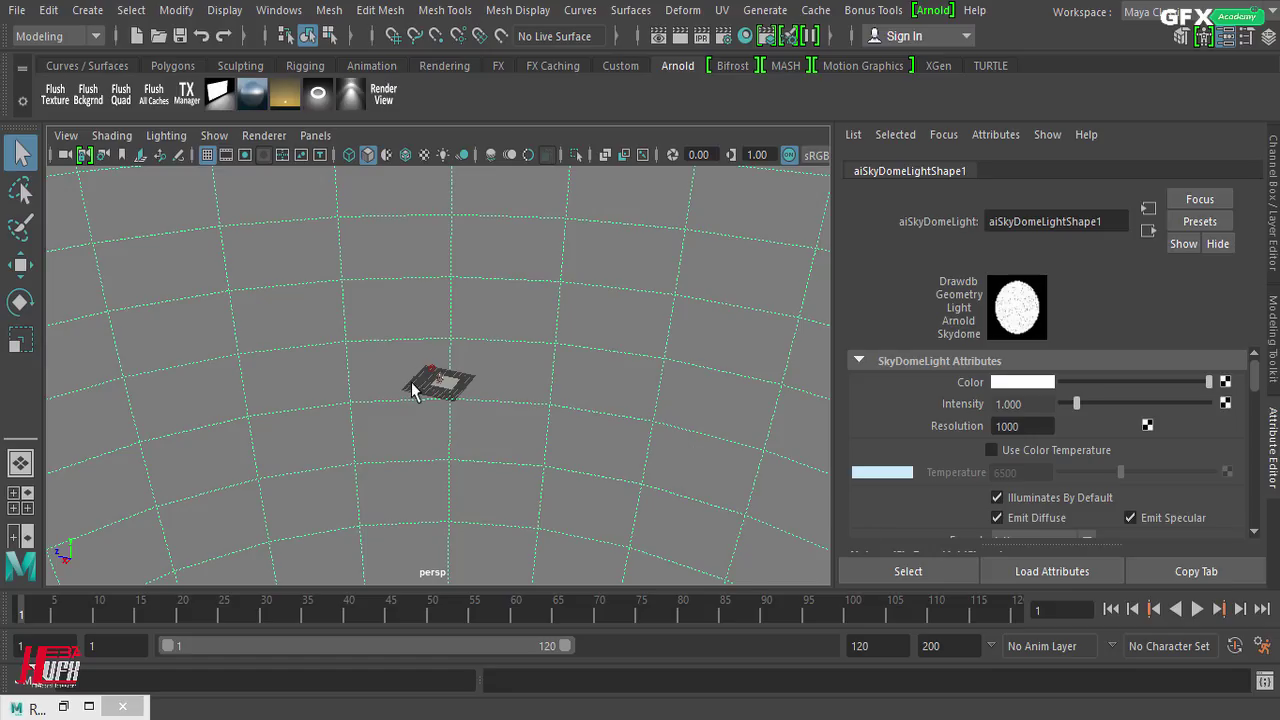
{"action": "scroll", "coordinate": [411, 386], "scroll_direction": "up", "scroll_amount": 10}
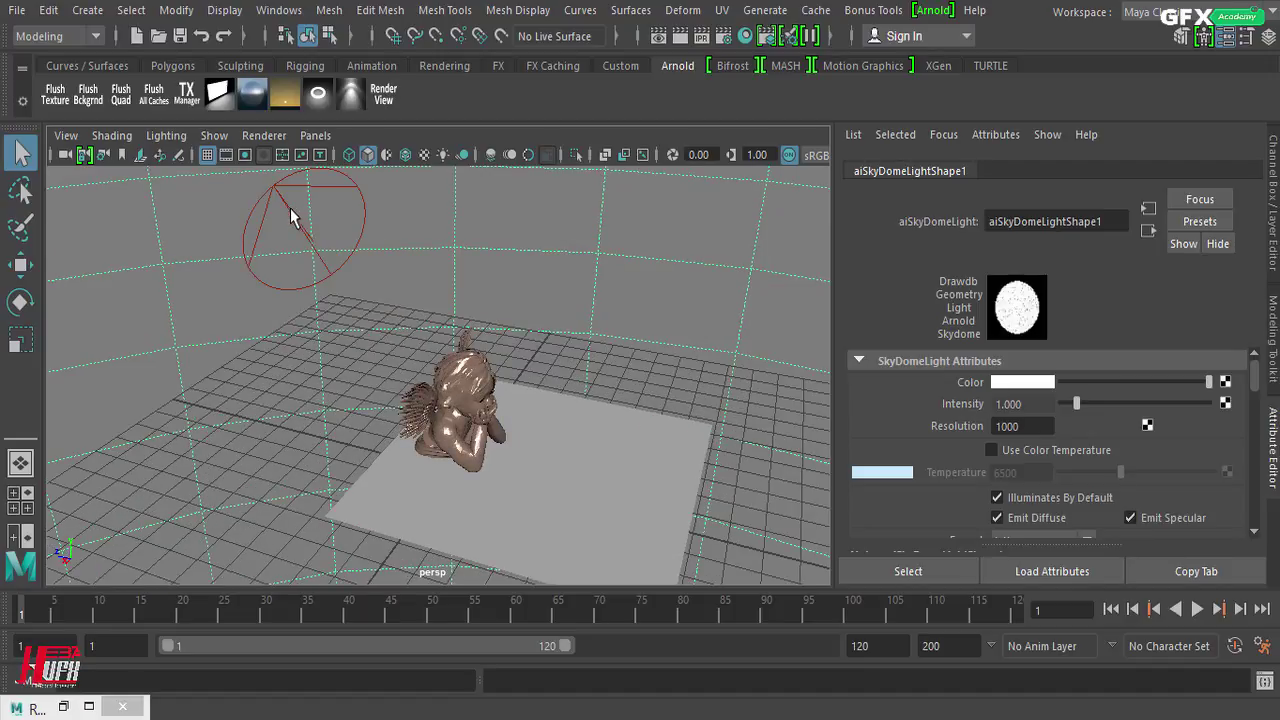
Delete the spot light, orbit to a close front view of the angel, and add an Arnold skydome light
{"action": "left_click", "coordinate": [287, 209]}
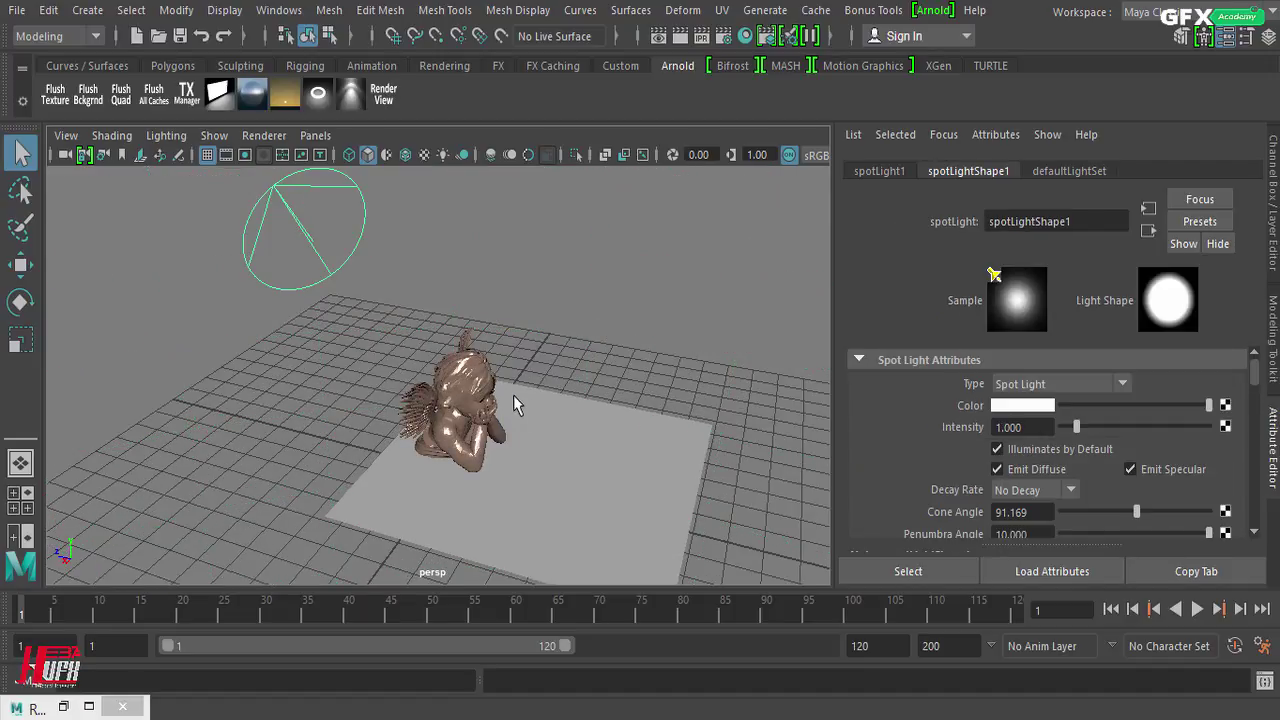
{"action": "key", "text": "Delete"}
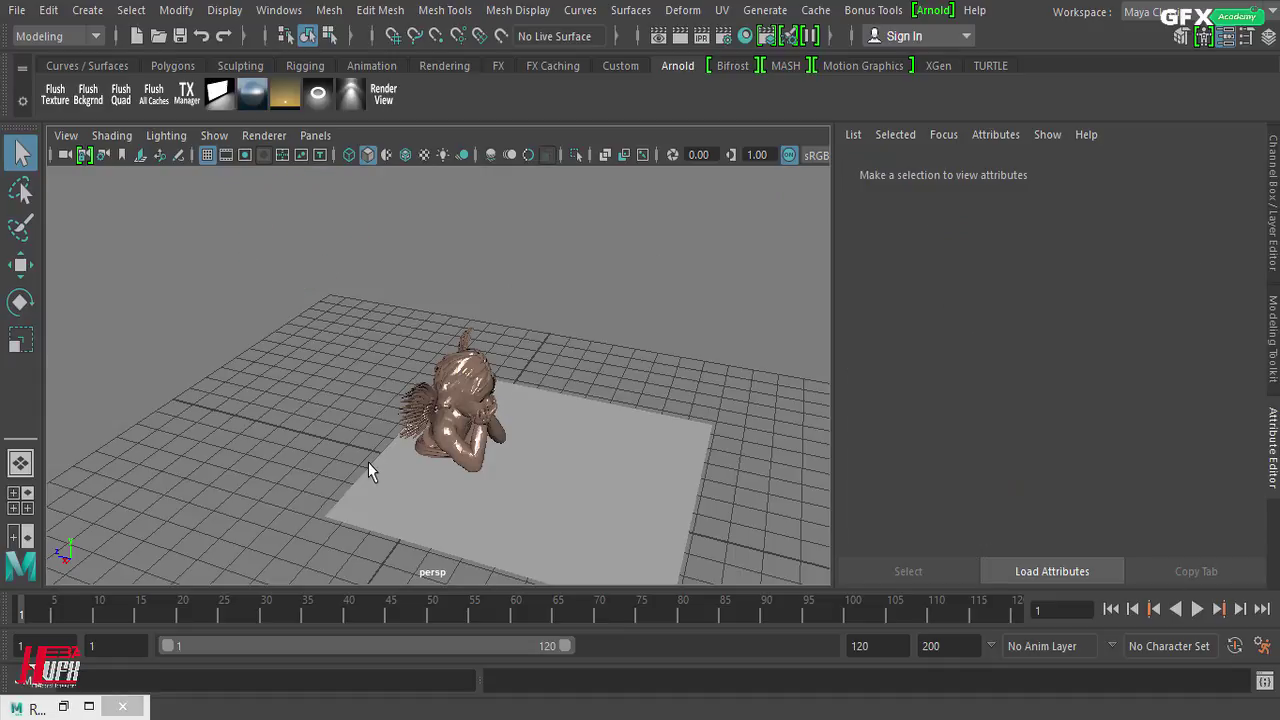
{"action": "left_click_drag", "start_coordinate": [277, 460], "coordinate": [134, 400], "text": "alt"}
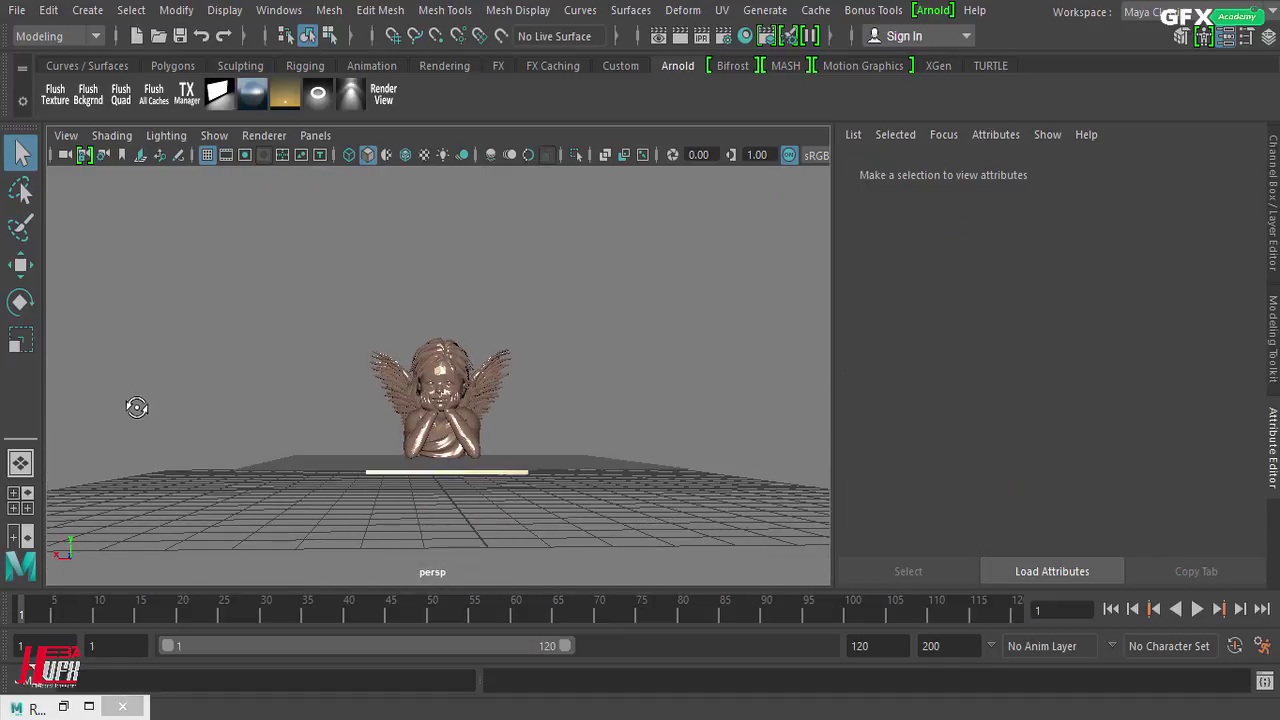
{"action": "right_click_drag", "start_coordinate": [203, 423], "coordinate": [375, 425], "text": "alt"}
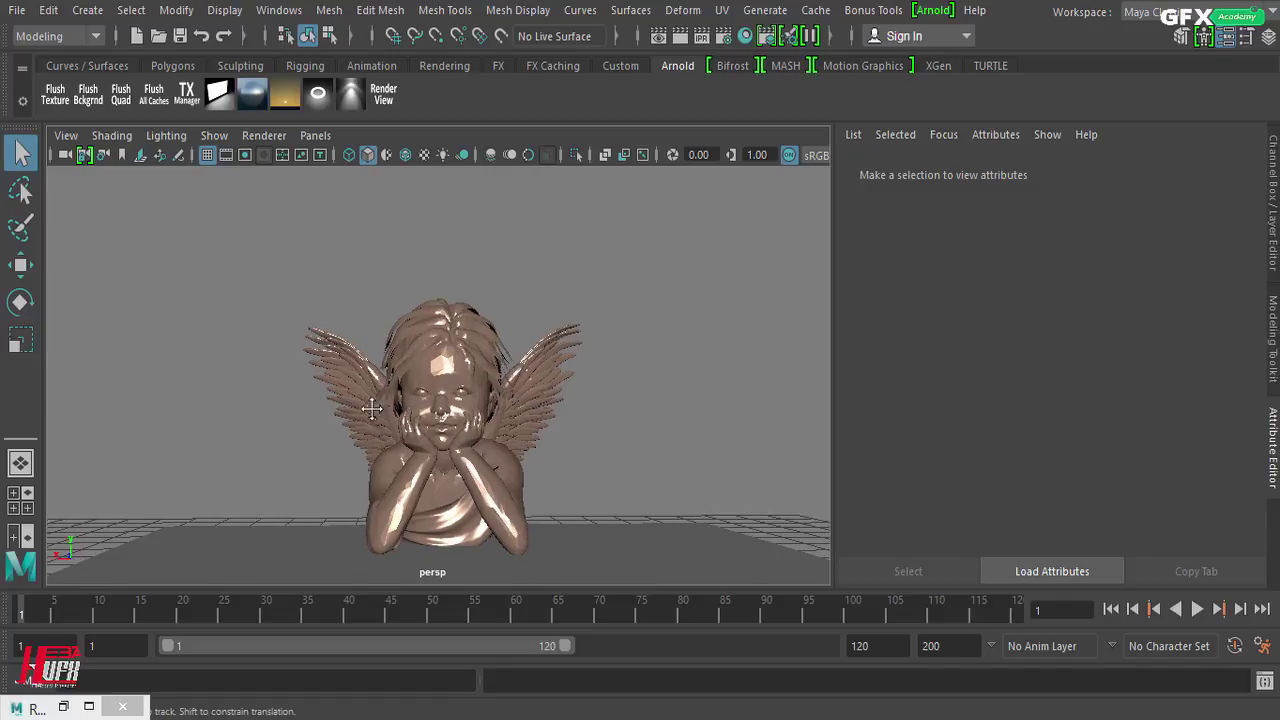
{"action": "left_click", "coordinate": [252, 94]}
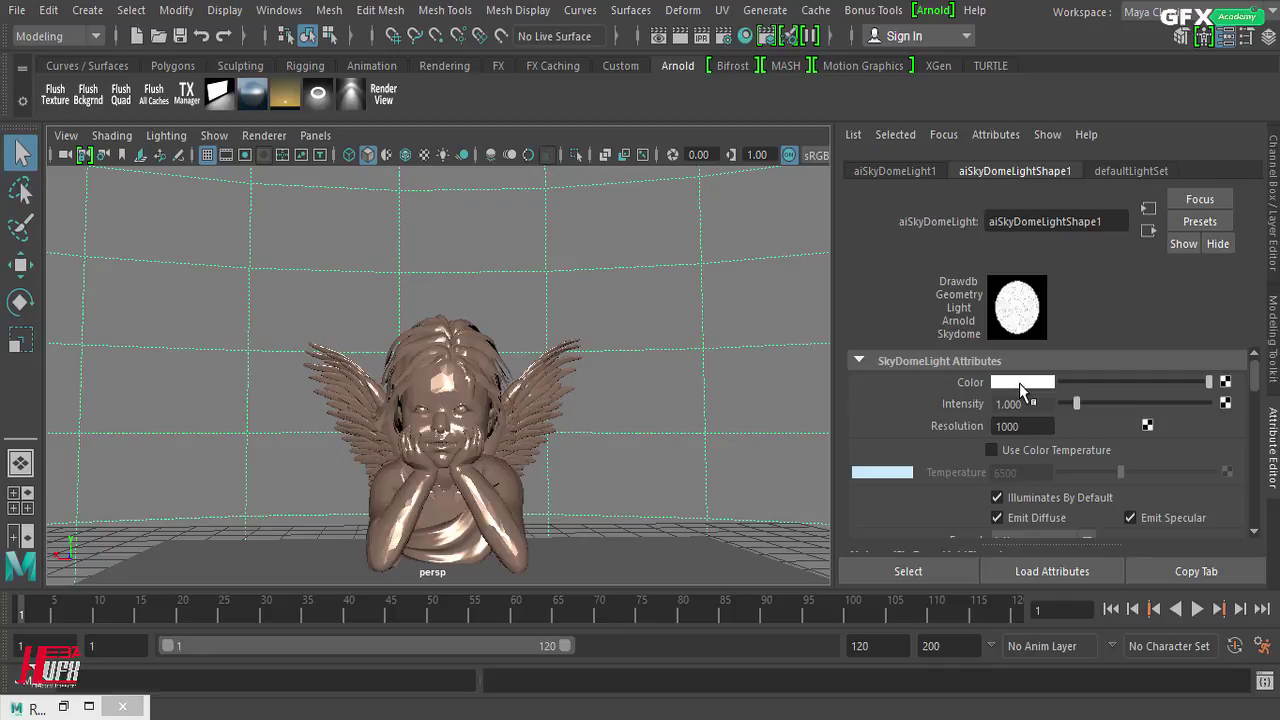
Map a File texture onto the skydome's Color and browse for its image
{"action": "left_click", "coordinate": [1226, 383]}
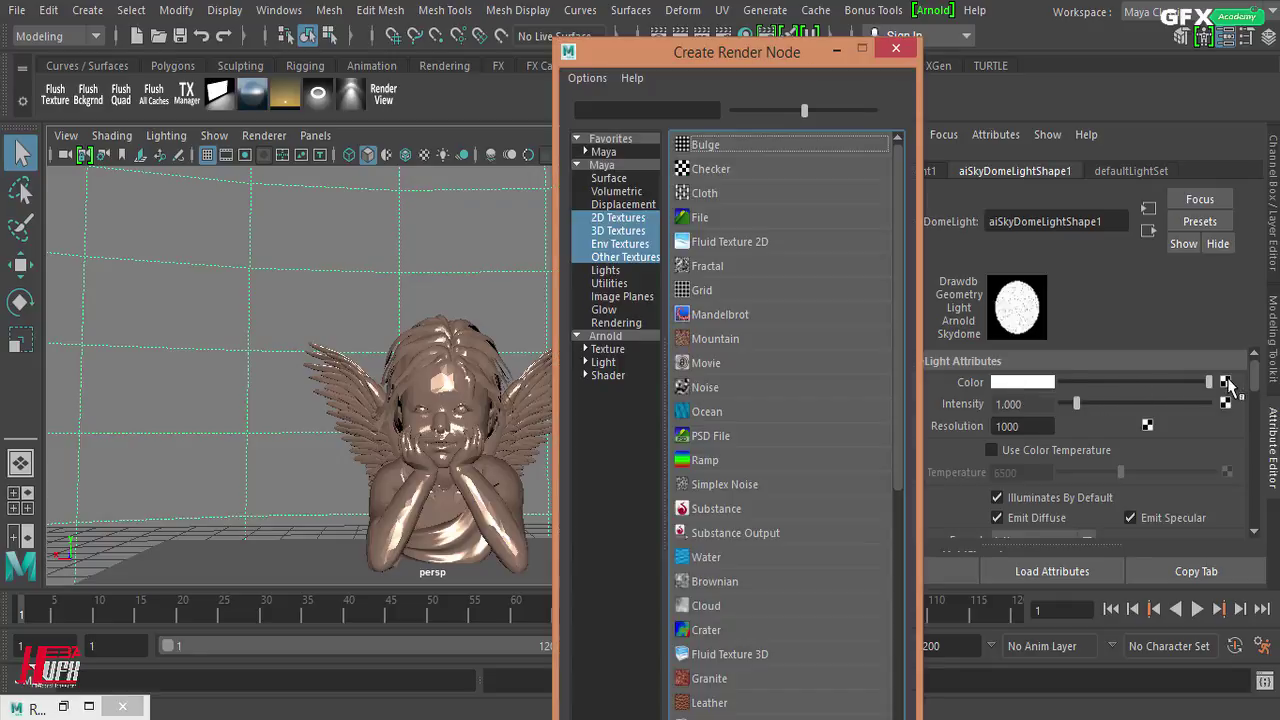
{"action": "left_click", "coordinate": [739, 219]}
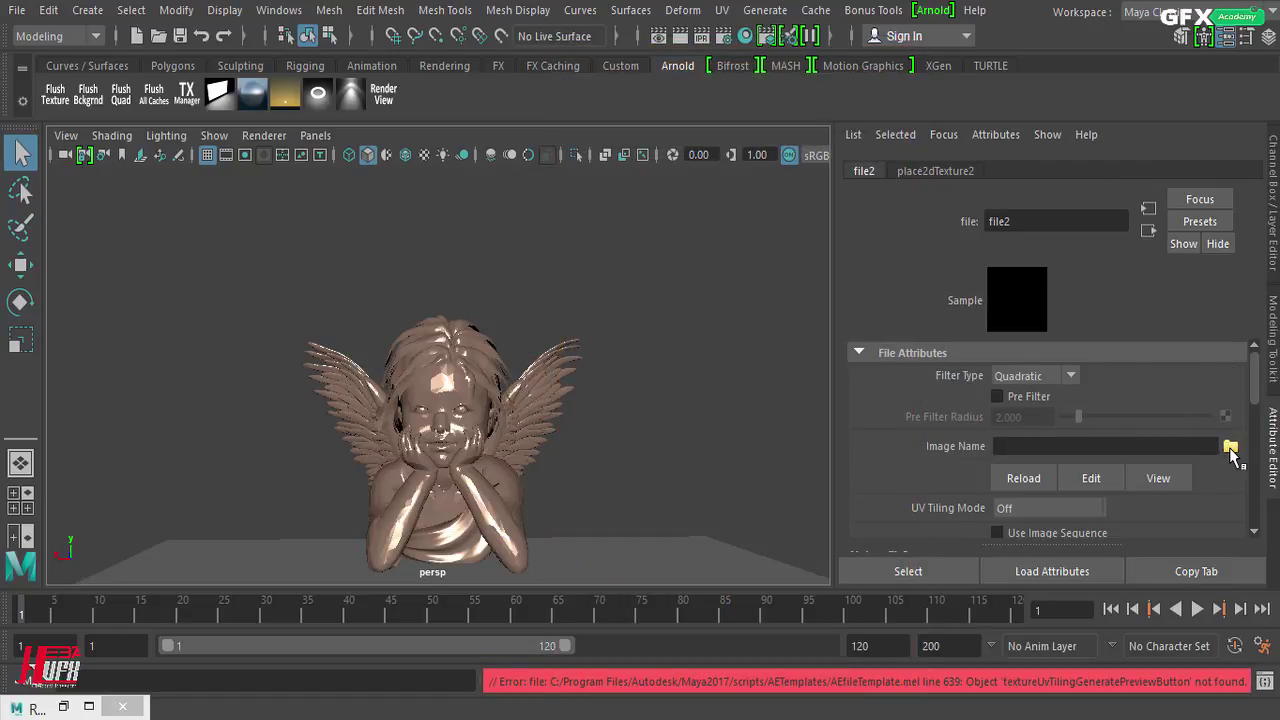
{"action": "left_click", "coordinate": [1230, 447]}
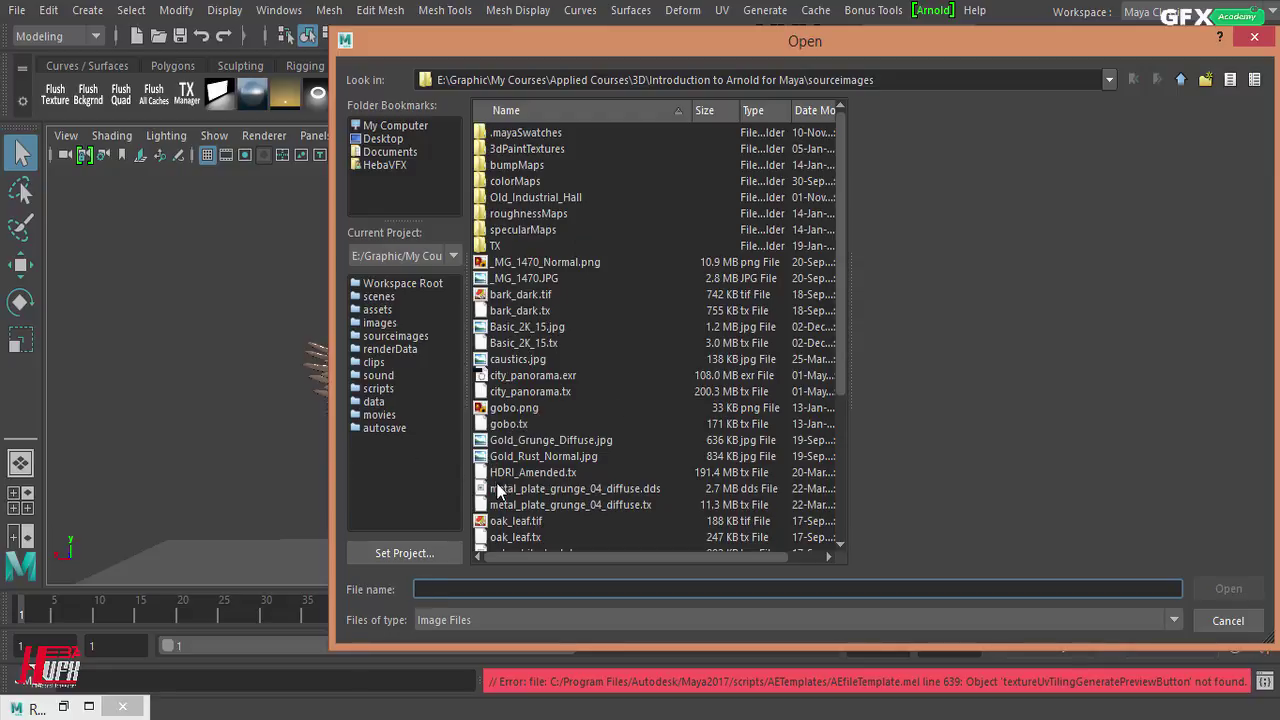
Load HDRI_Amended.tx from sourceimages into the file2 texture
{"action": "left_click", "coordinate": [564, 473]}
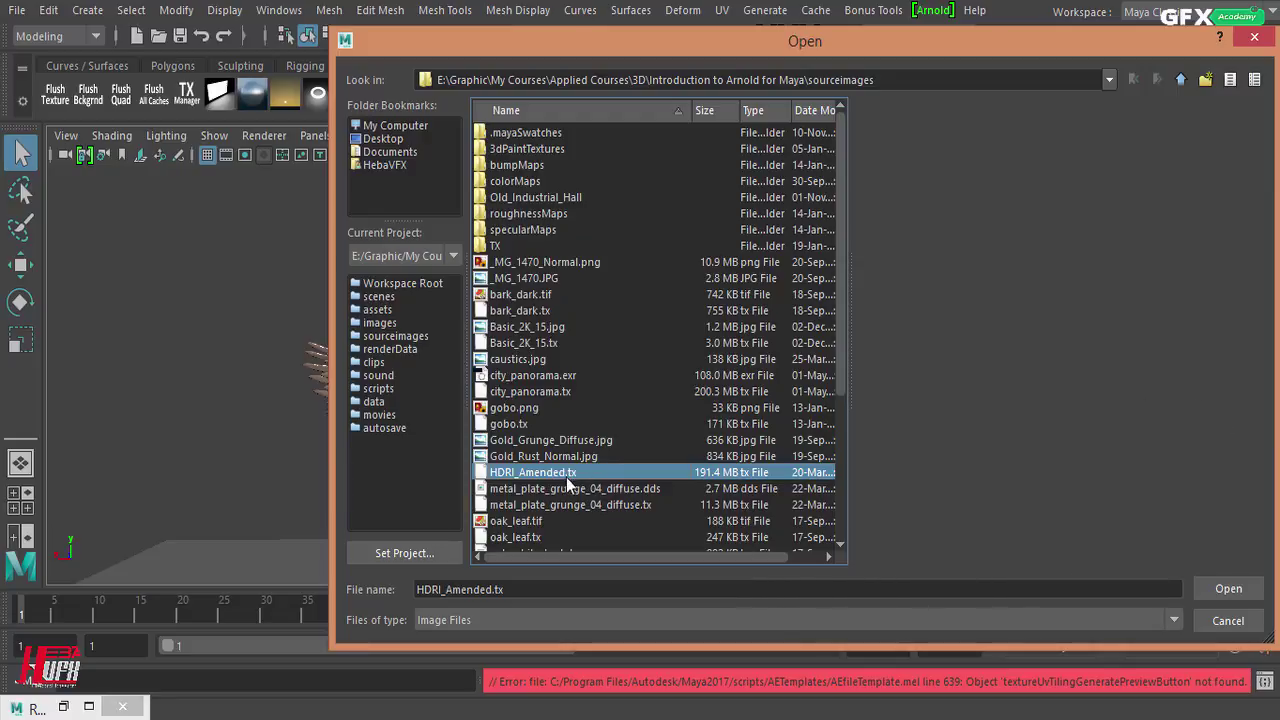
{"action": "left_click", "coordinate": [1225, 592]}
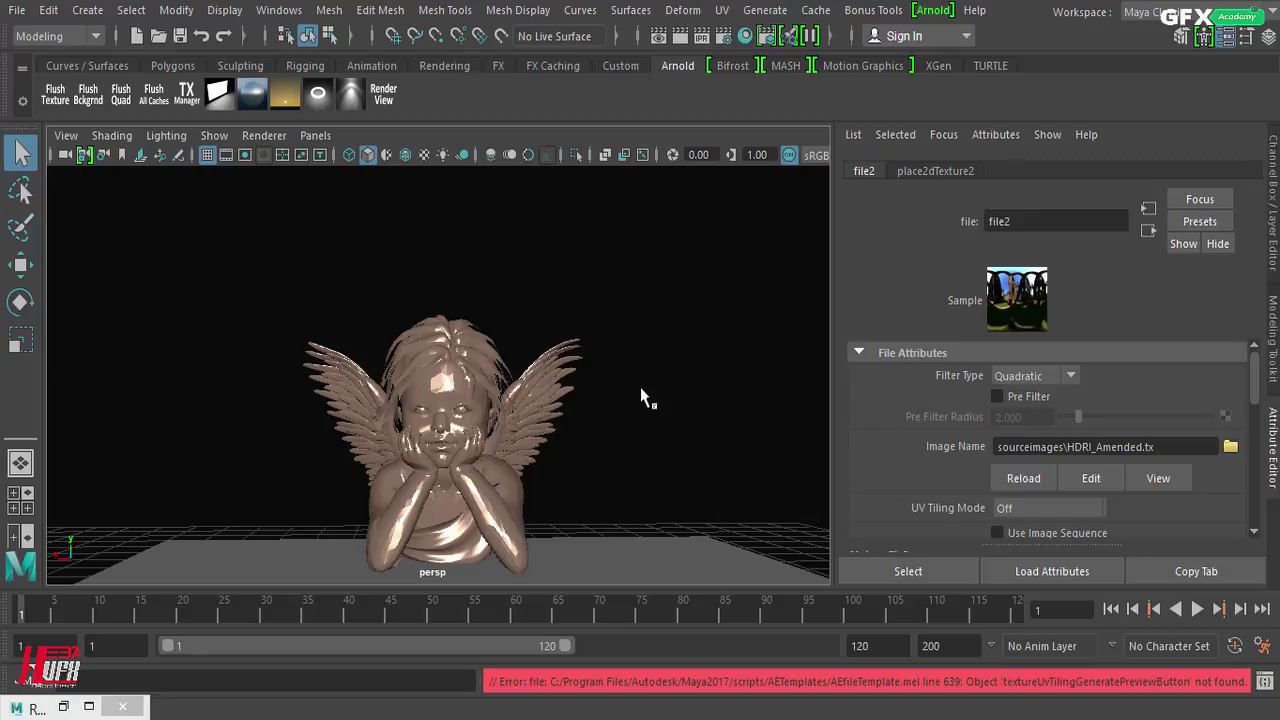
Select the file2 image path, then jump to the connected aiSkyDomeLightShape1 settings
{"action": "left_click", "coordinate": [1175, 446]}
{"action": "left_click_drag", "start_coordinate": [1136, 446], "coordinate": [866, 446]}
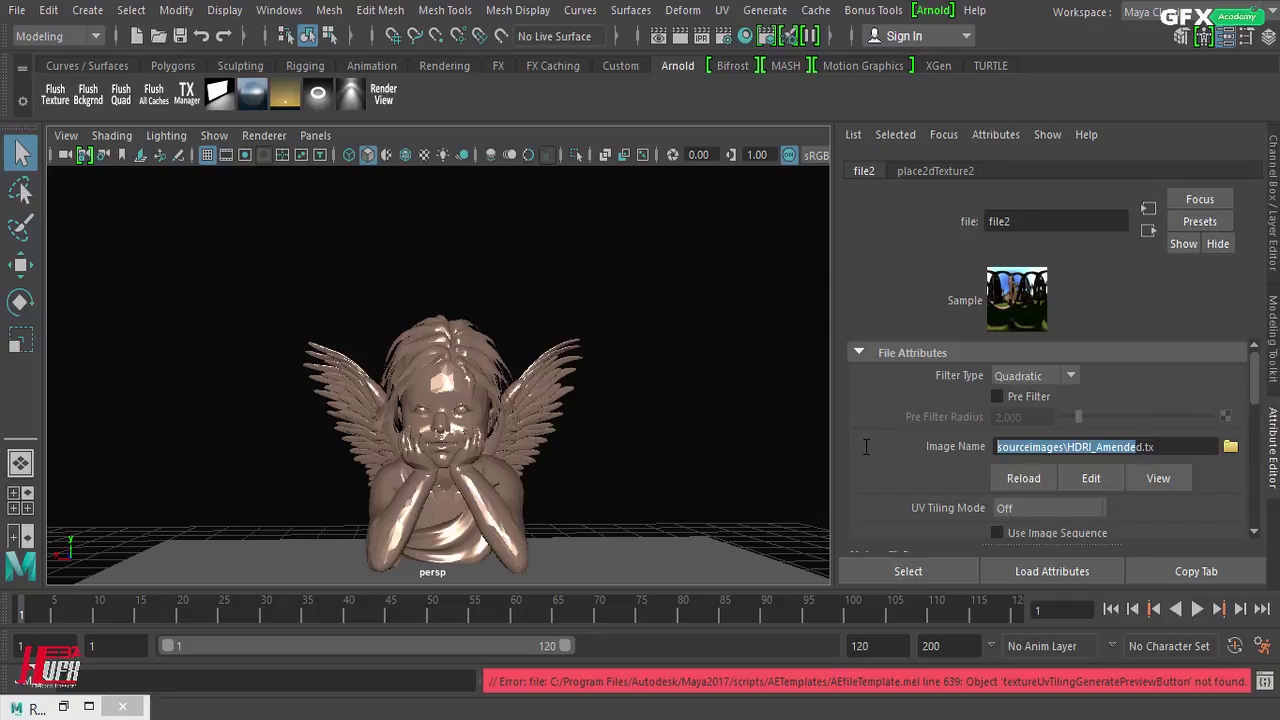
{"action": "left_click_drag", "start_coordinate": [1158, 447], "coordinate": [874, 440]}
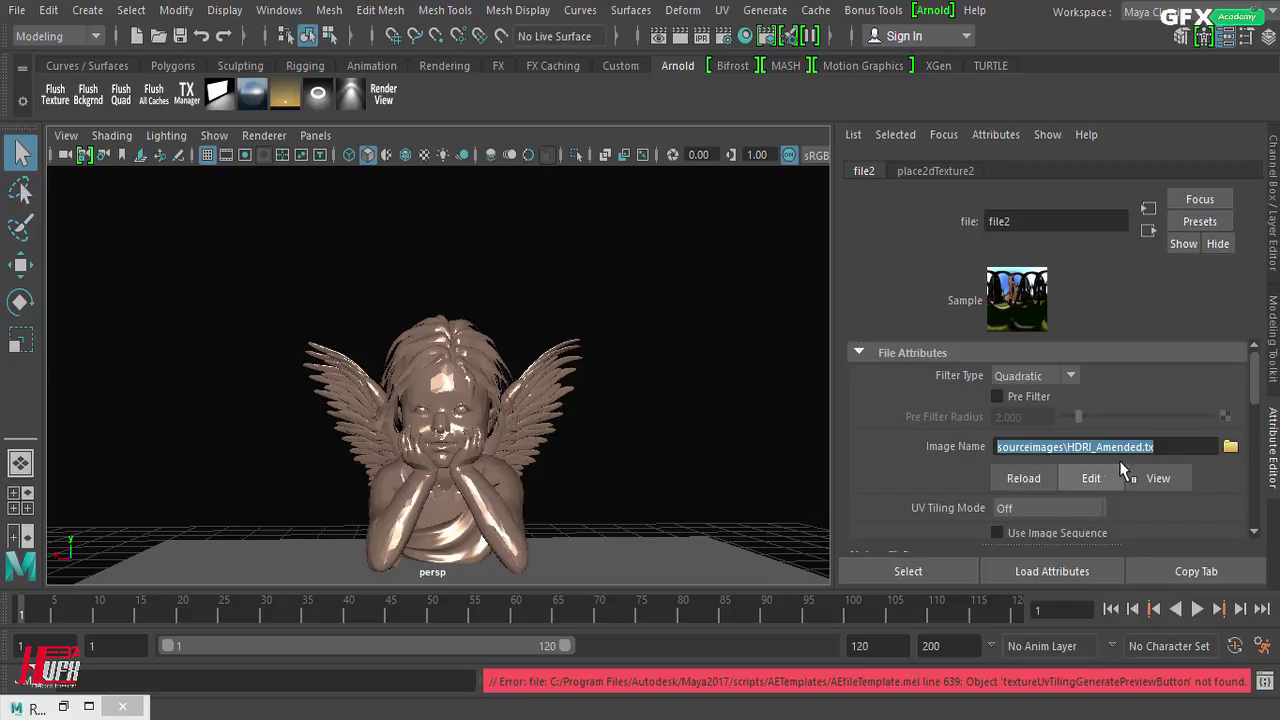
{"action": "left_click", "coordinate": [1149, 233]}
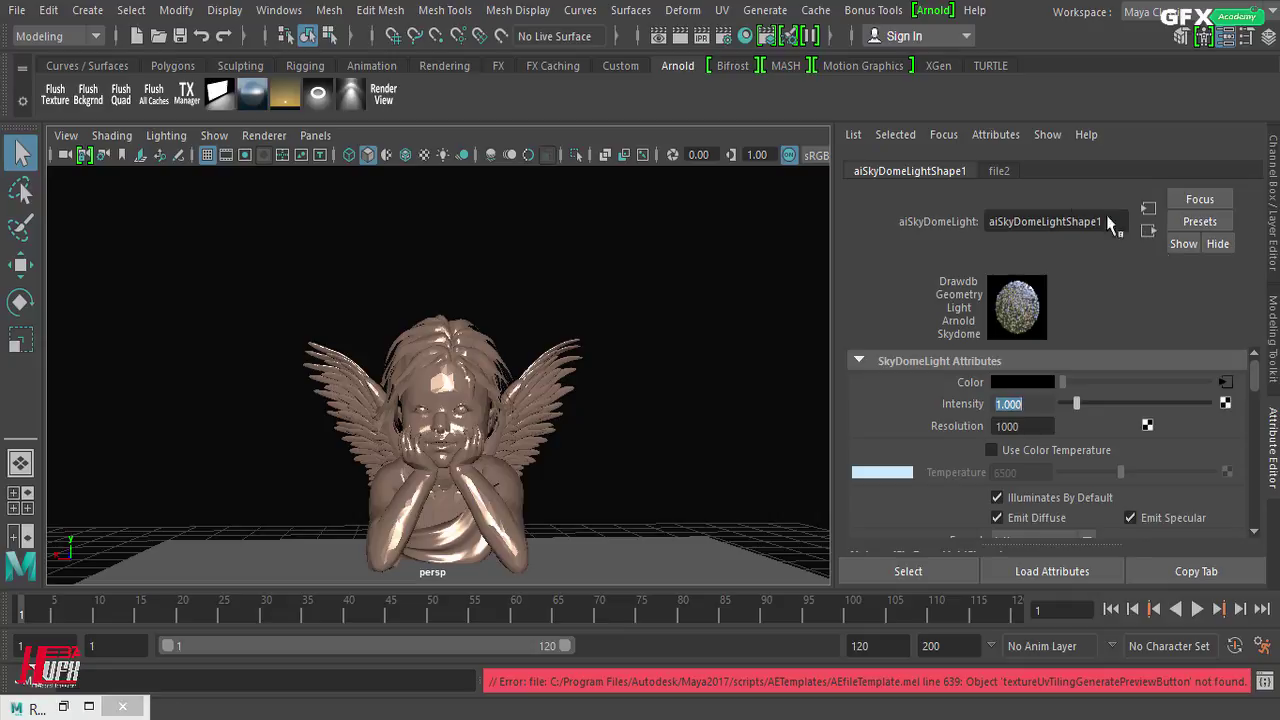
Render the angel bust in the Arnold Render View and move that window to the left
{"action": "left_click", "coordinate": [383, 100]}
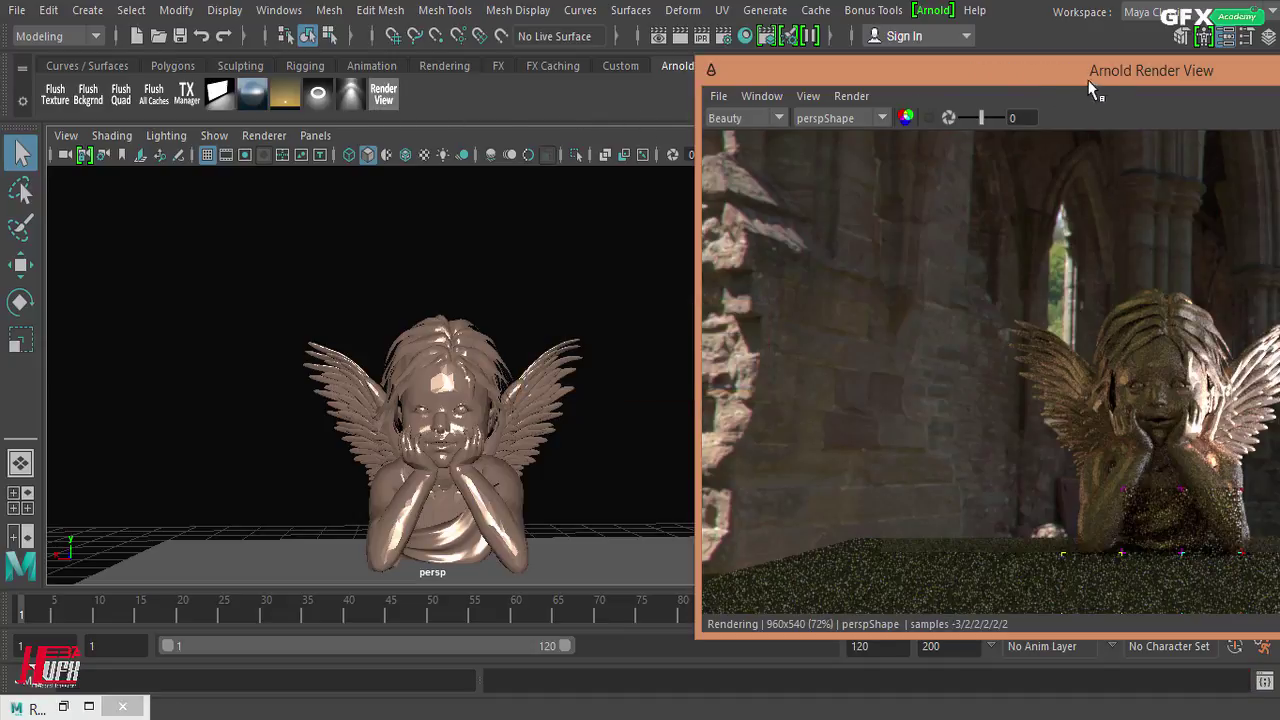
{"action": "left_click_drag", "start_coordinate": [1106, 78], "coordinate": [509, 43]}
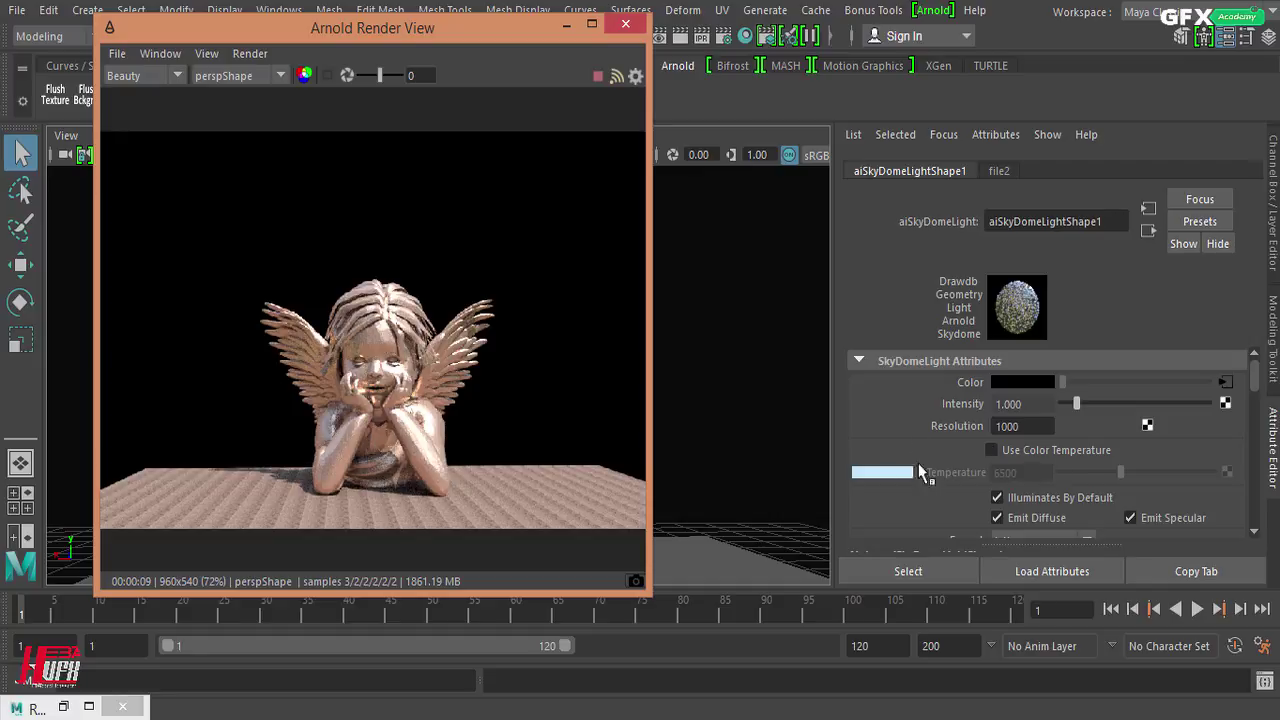
Lower the skydome Intensity to 0.5 and commit the Resolution field to re-render
{"action": "double_click", "coordinate": [1034, 428]}
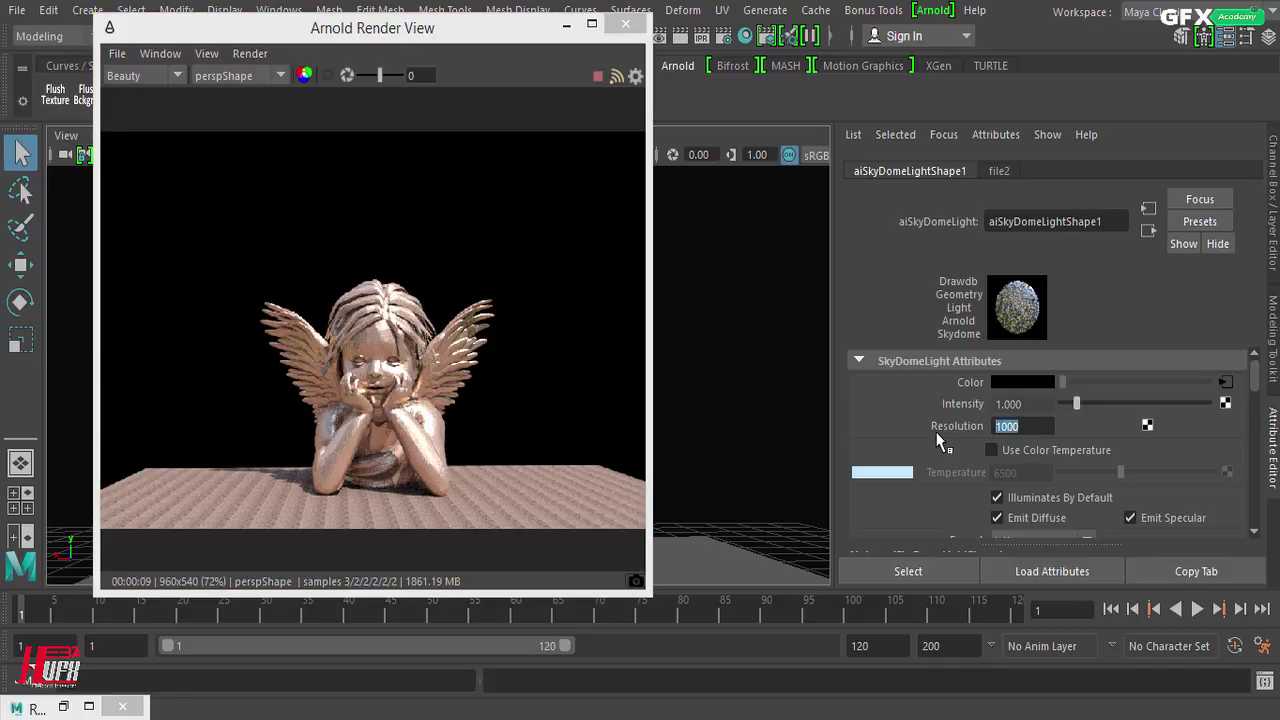
{"action": "double_click", "coordinate": [1048, 405]}
{"action": "type", "text": "0.5"}
{"action": "key", "text": "Return"}
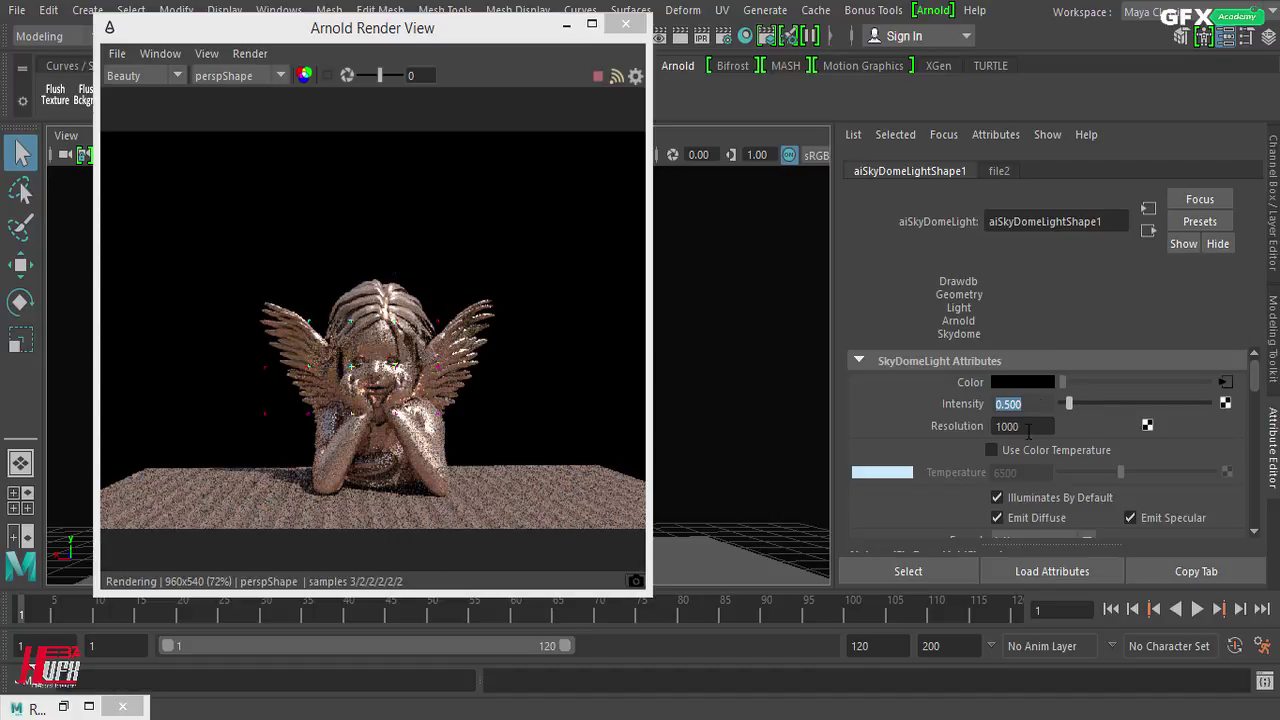
{"action": "key", "text": "Tab"}
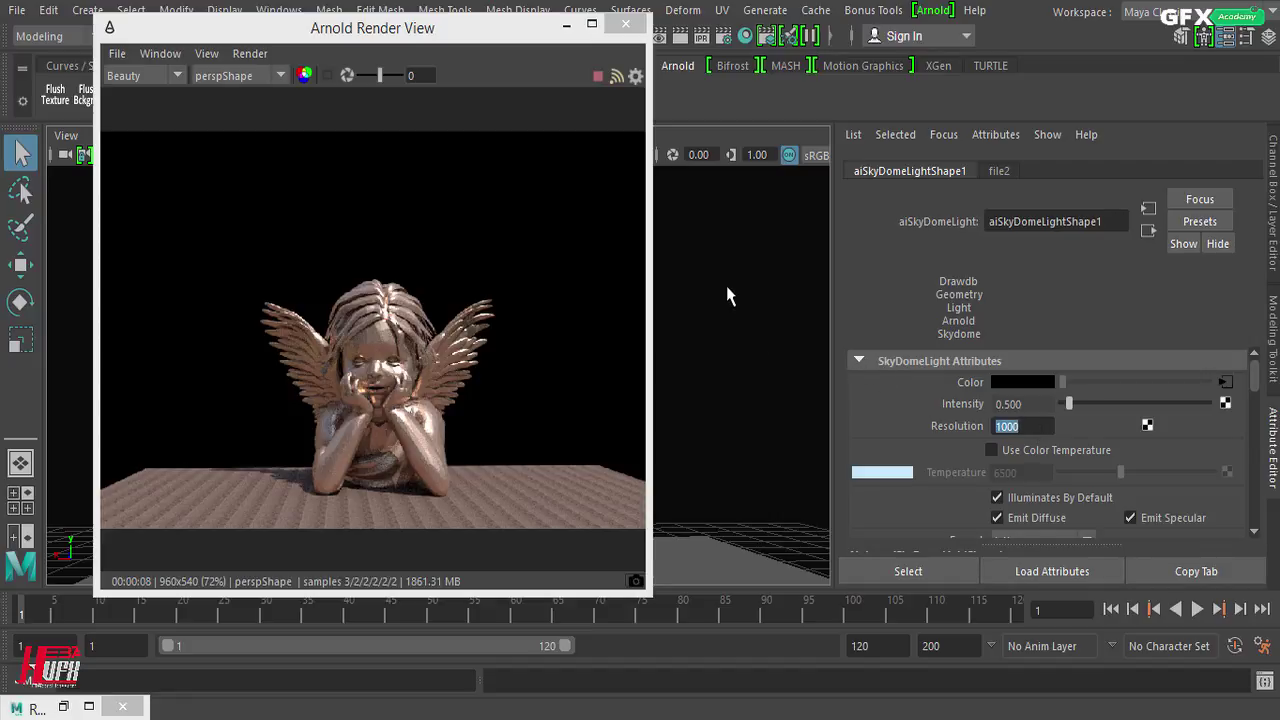
{"action": "key", "text": "Return"}
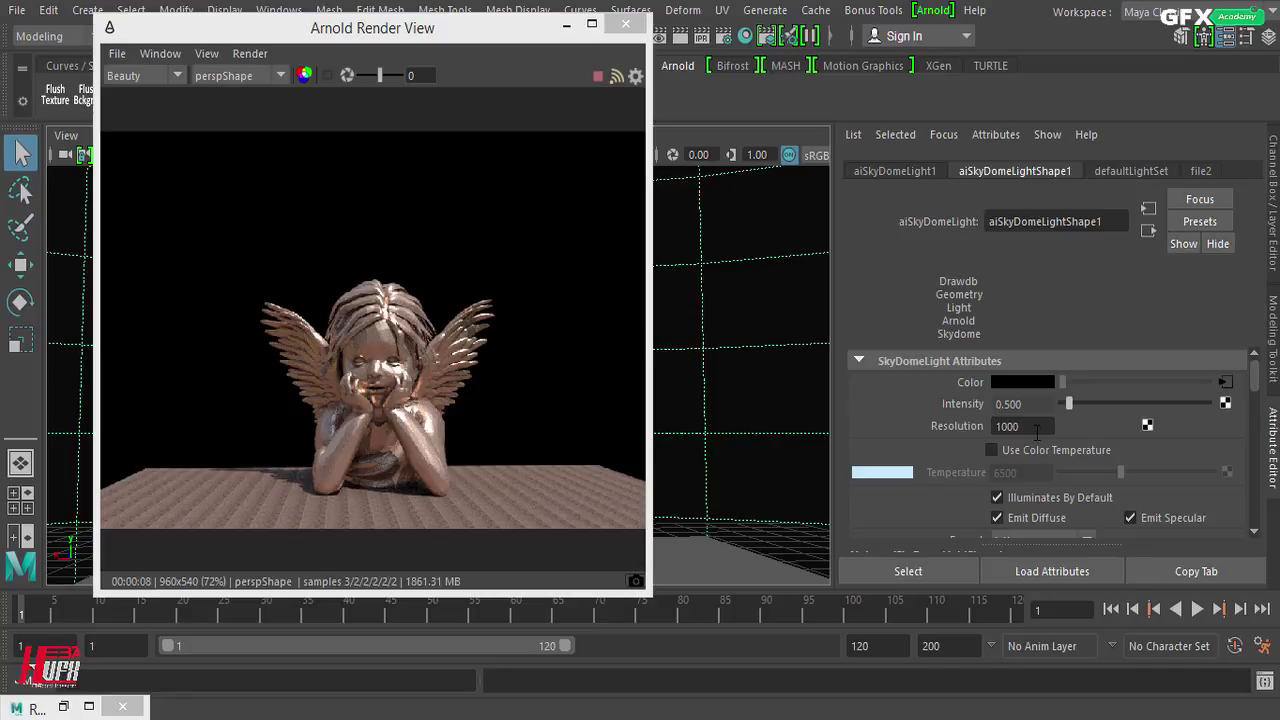
Enter 7000 as the skydome Resolution and recommit it to restart the render
{"action": "left_click", "coordinate": [1036, 430]}
{"action": "type", "text": "7000"}
{"action": "key", "text": "Return"}
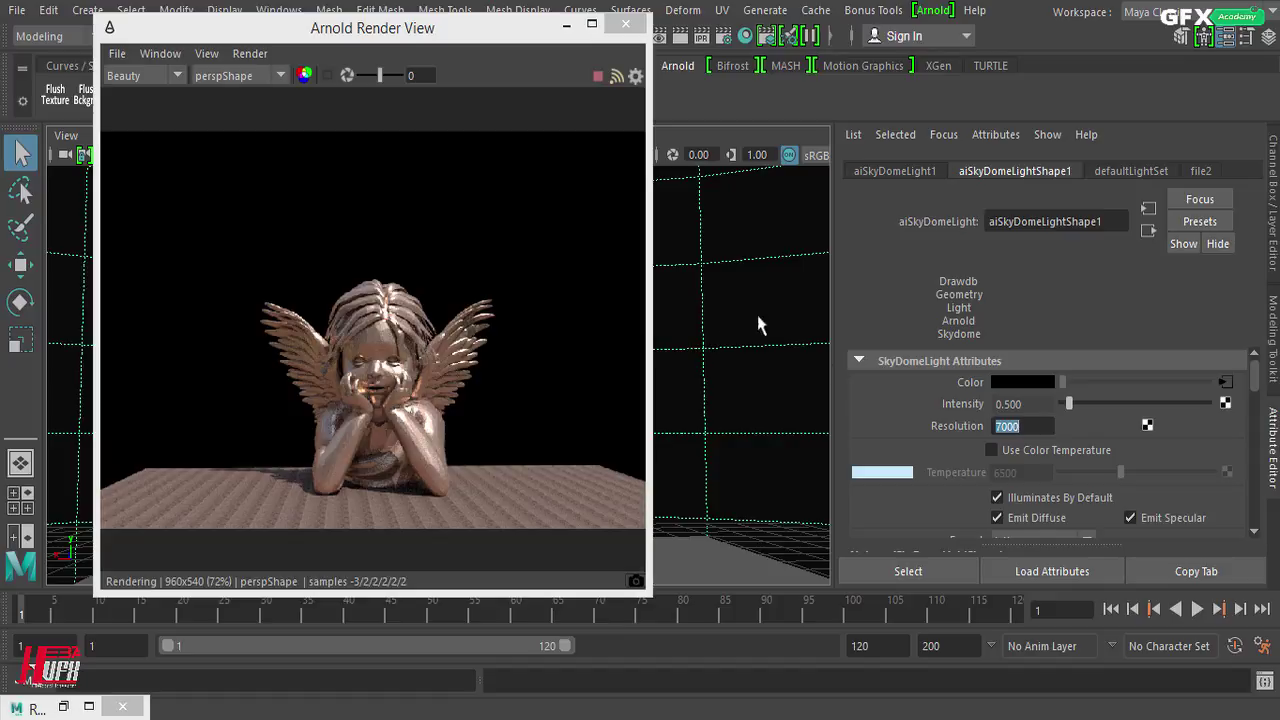
{"action": "left_click", "coordinate": [1022, 426]}
{"action": "key", "text": "Return"}
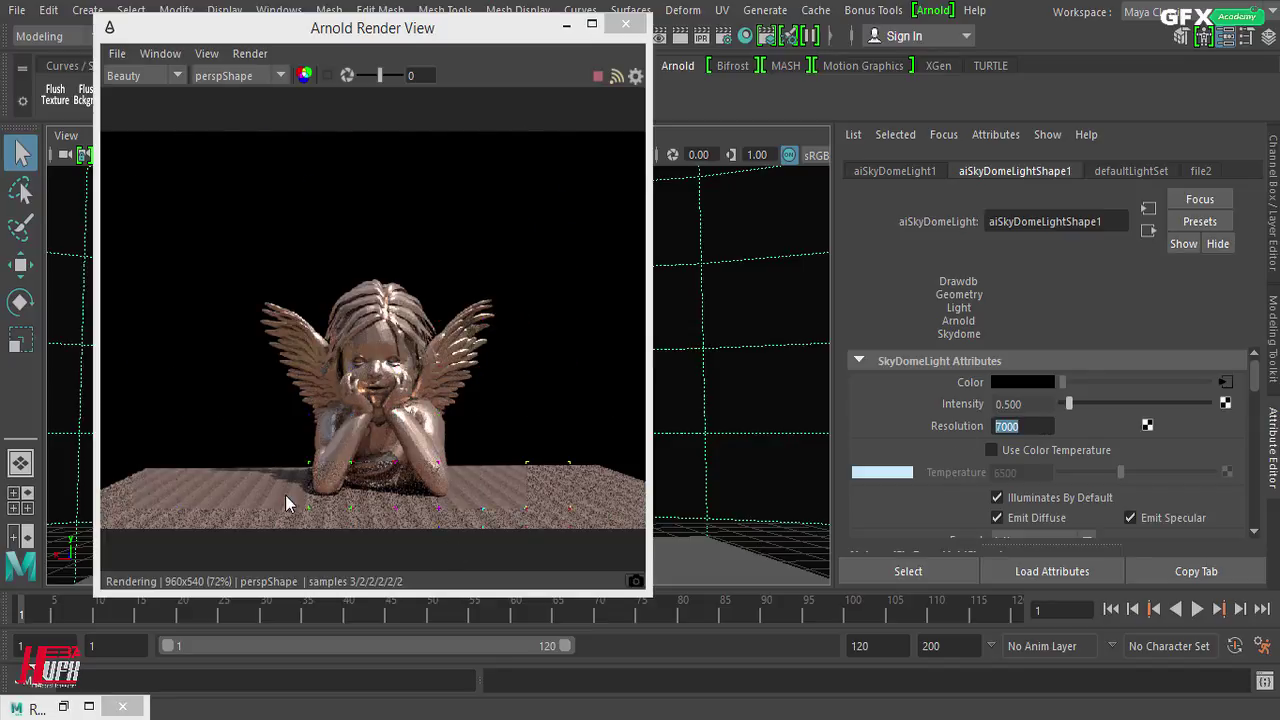
Zoom and pan the render to the angel's face, then store it as Snapshot_1
{"action": "scroll", "coordinate": [283, 495], "scroll_direction": "up", "scroll_amount": 3}
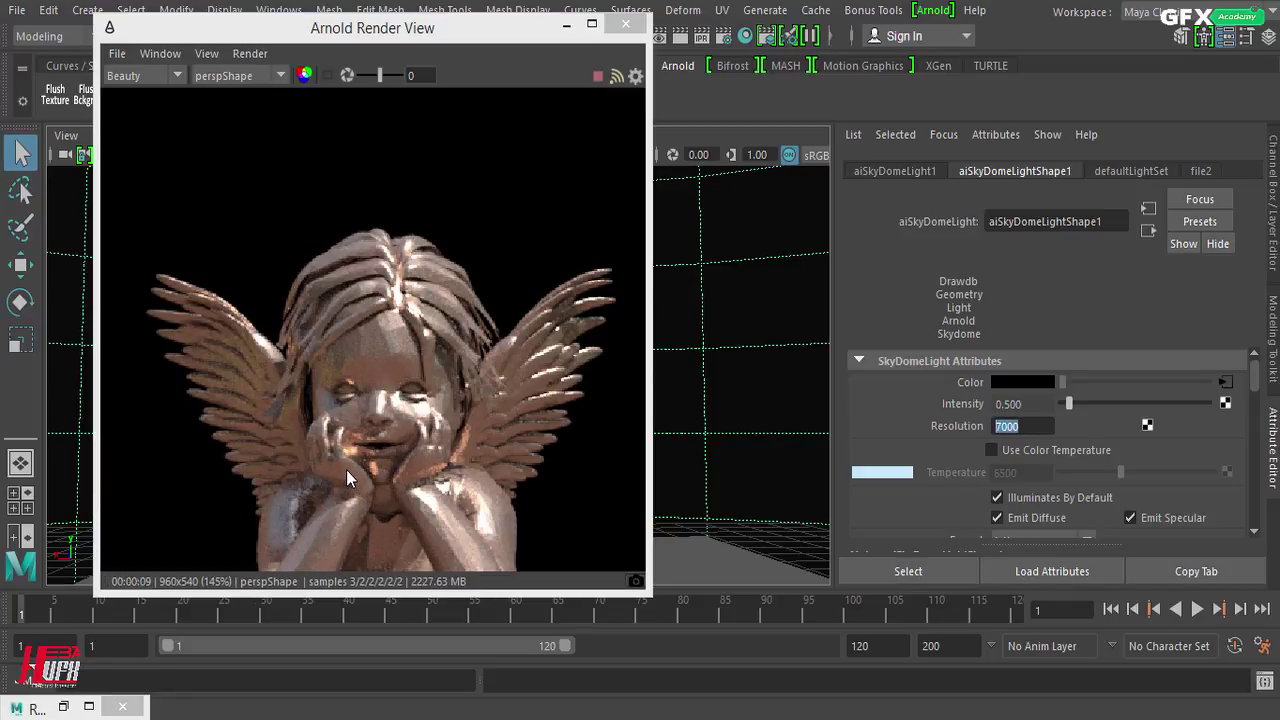
{"action": "middle_click_drag", "start_coordinate": [341, 461], "coordinate": [466, 236]}
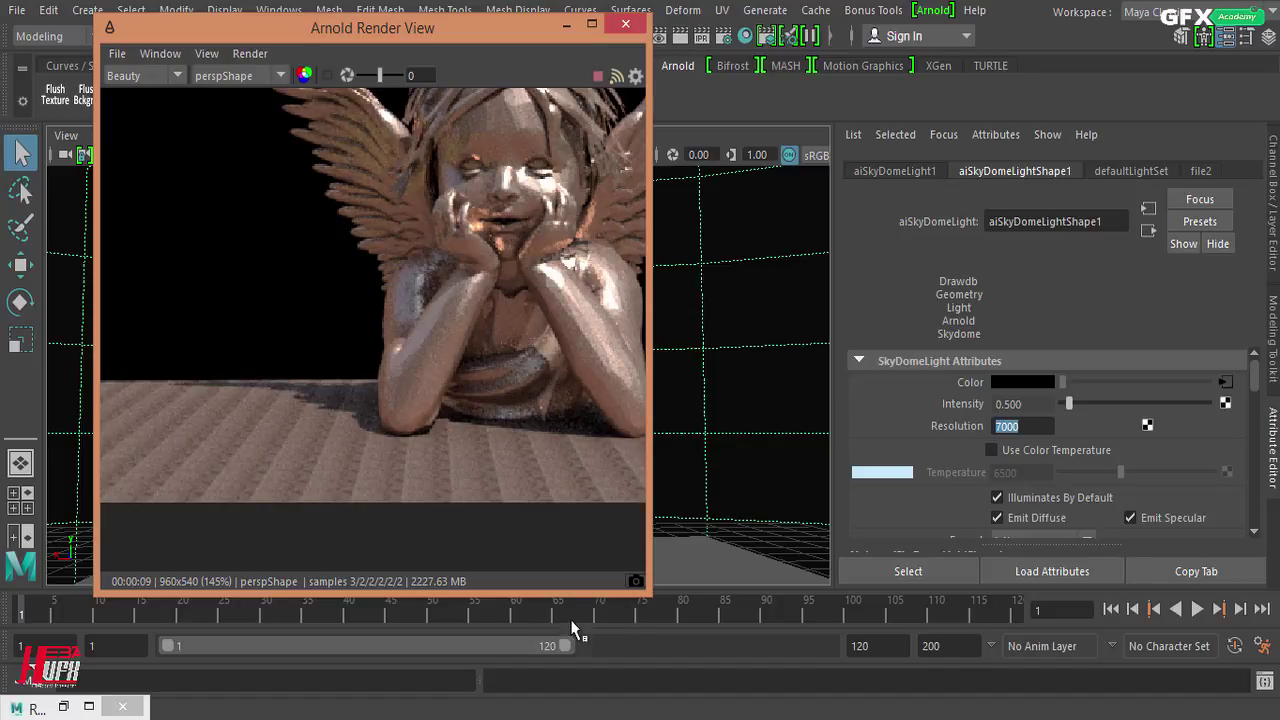
{"action": "left_click", "coordinate": [636, 581]}
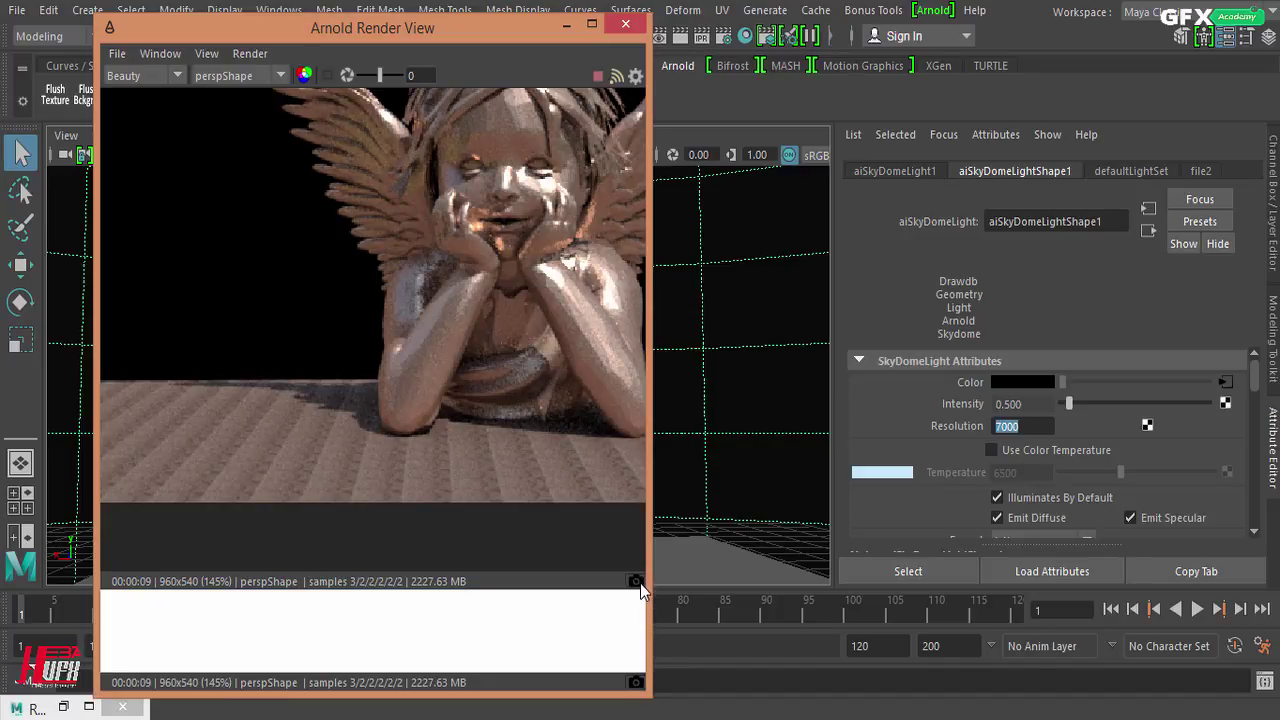
Set the skydome Resolution back from 7000 to 1000
{"action": "left_click", "coordinate": [1035, 427]}
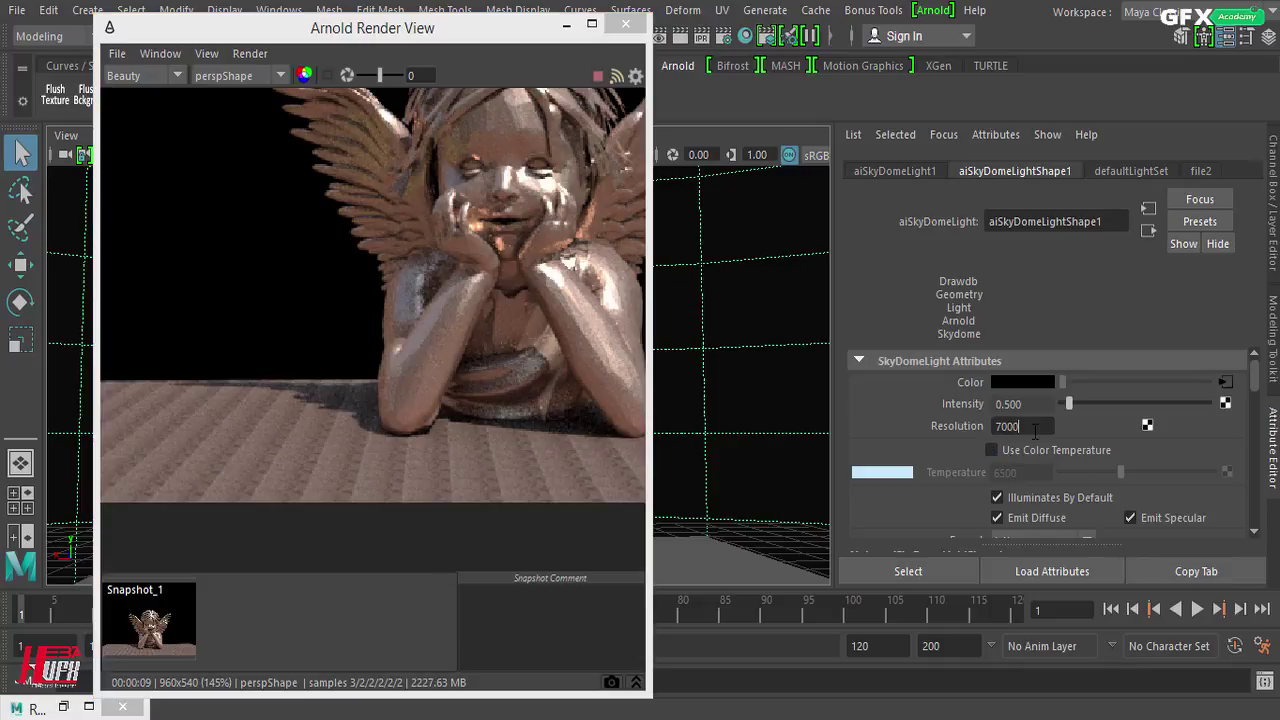
{"action": "double_click", "coordinate": [1035, 427]}
{"action": "key", "text": "BackSpace"}
{"action": "type", "text": "1000"}
{"action": "key", "text": "Return"}
Toggle Snapshot_1 against the live 1000-resolution render to compare them
{"action": "left_click", "coordinate": [145, 612]}
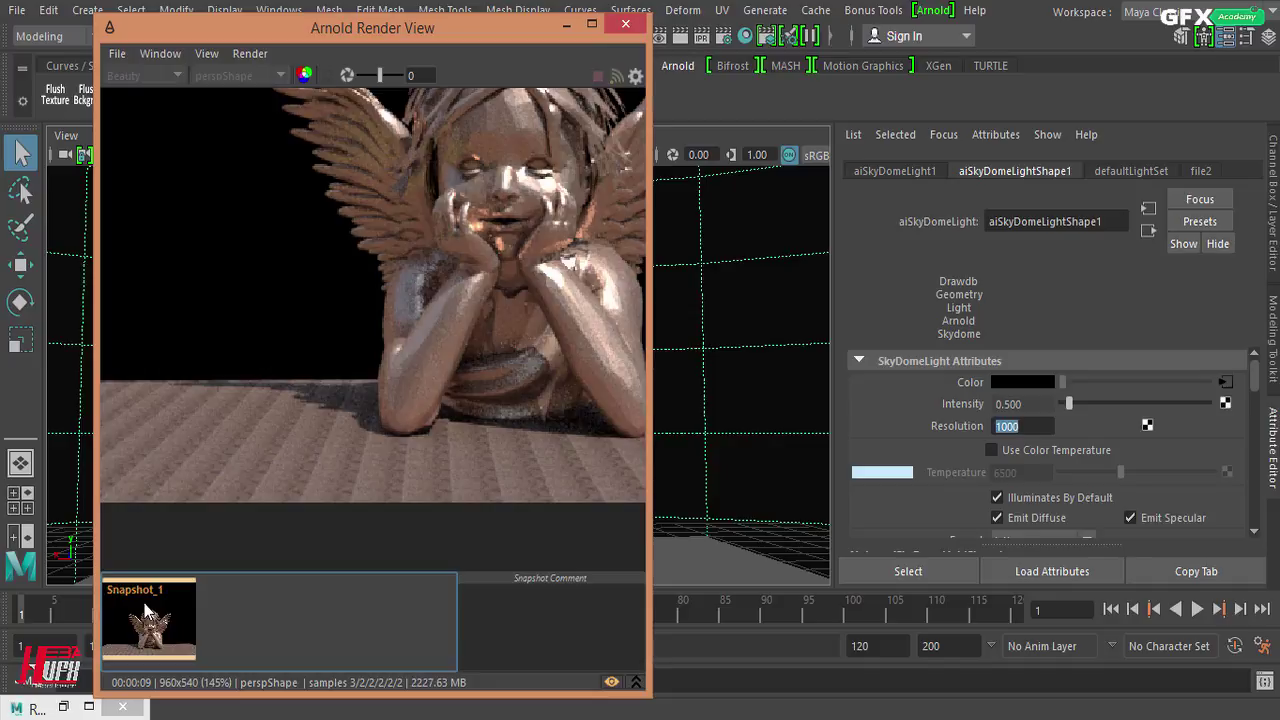
{"action": "scroll", "coordinate": [232, 446], "scroll_direction": "up", "scroll_amount": 2}
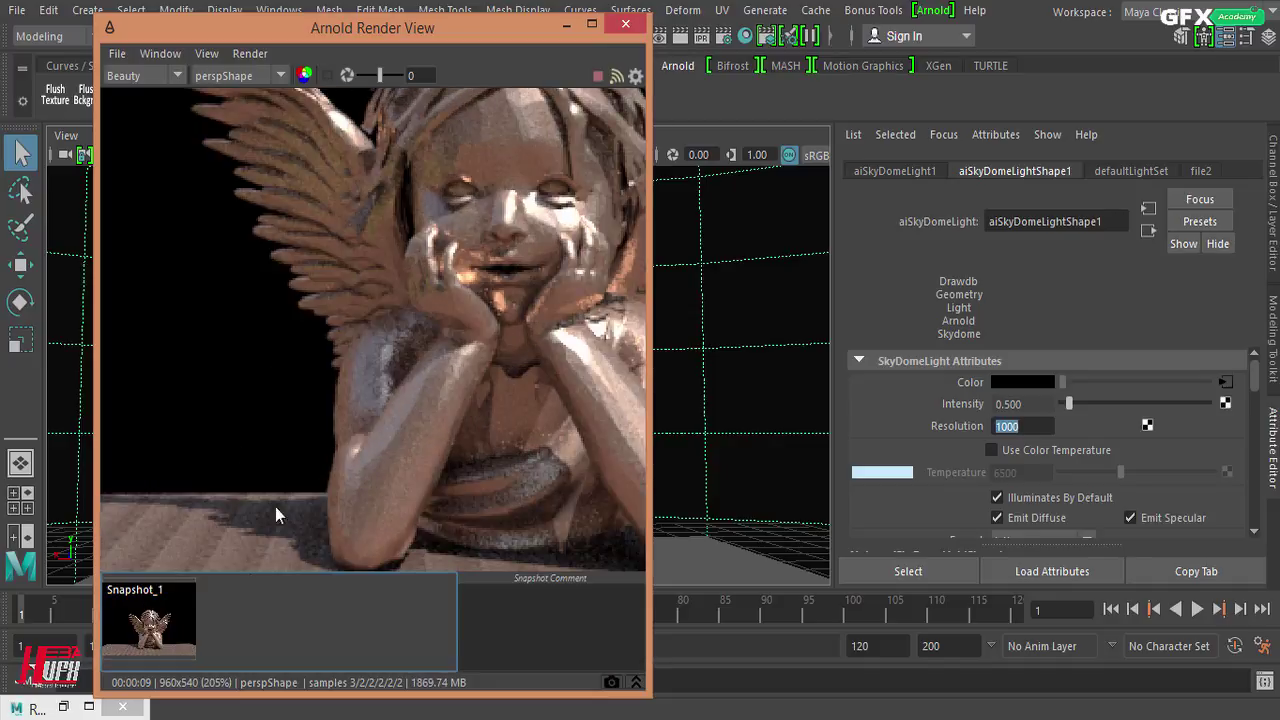
{"action": "left_click", "coordinate": [160, 632]}
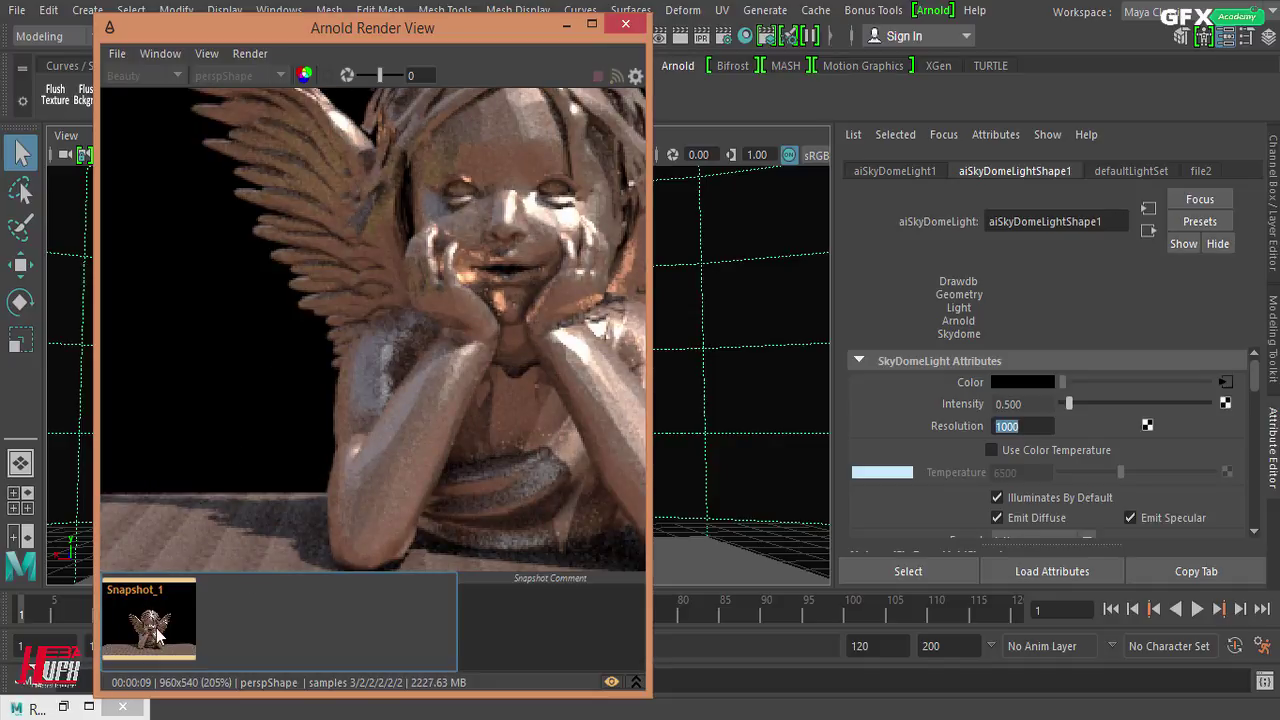
{"action": "left_click", "coordinate": [167, 622]}
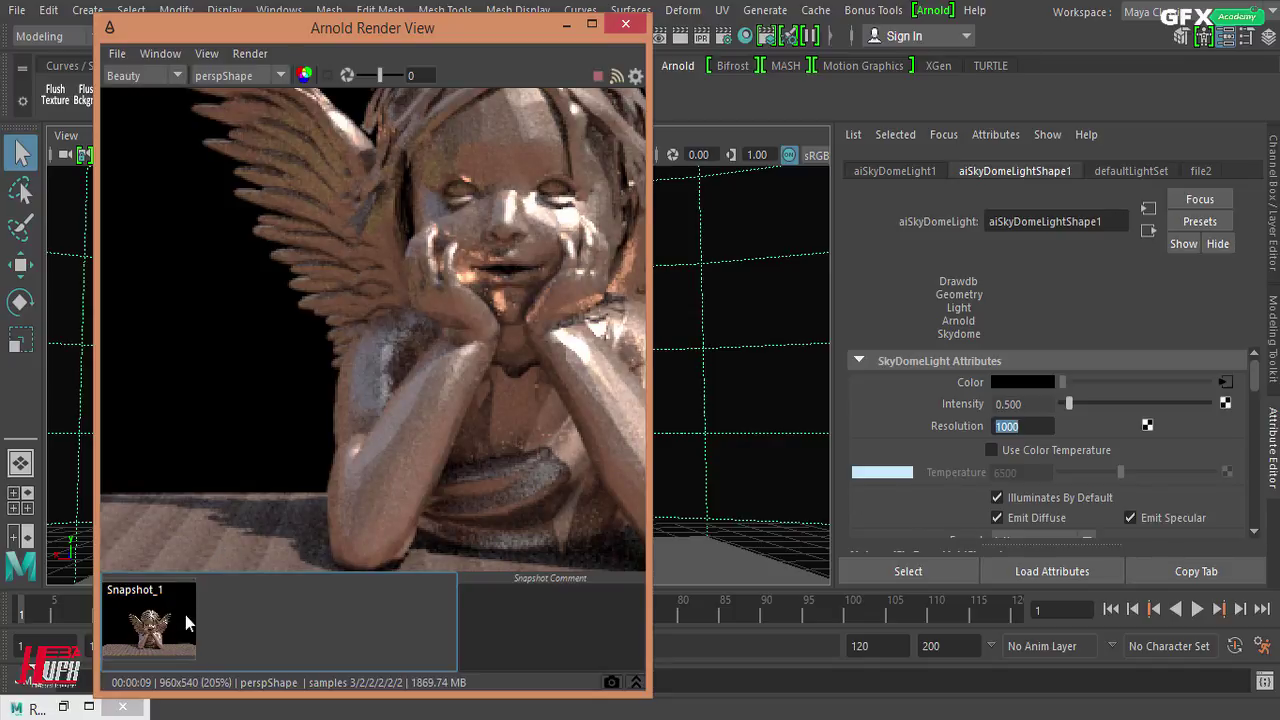
{"action": "left_click", "coordinate": [184, 616]}
{"action": "left_click", "coordinate": [182, 618]}
{"action": "scroll", "coordinate": [270, 470], "scroll_direction": "down", "scroll_amount": 6}
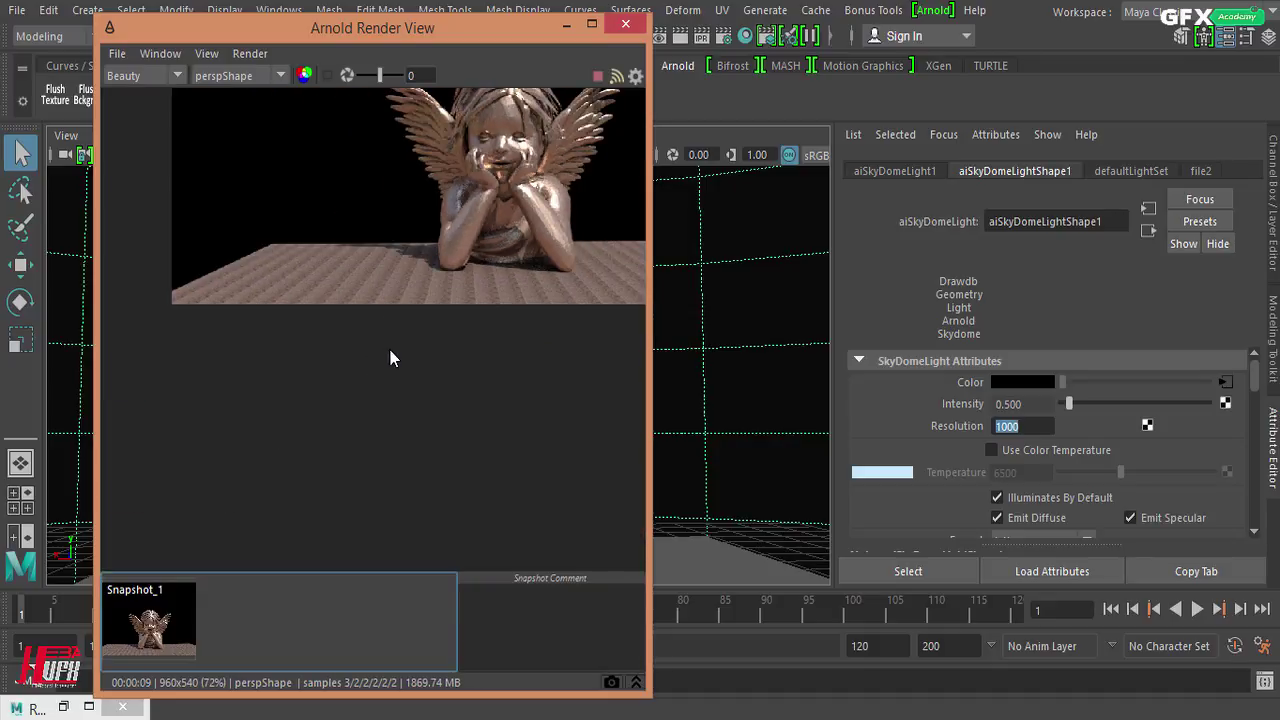
{"action": "key", "text": "f"}
Compare Snapshot_1 with the live render a few more times, then hide the snapshot strip
{"action": "left_click", "coordinate": [165, 622]}
{"action": "left_click", "coordinate": [165, 622]}
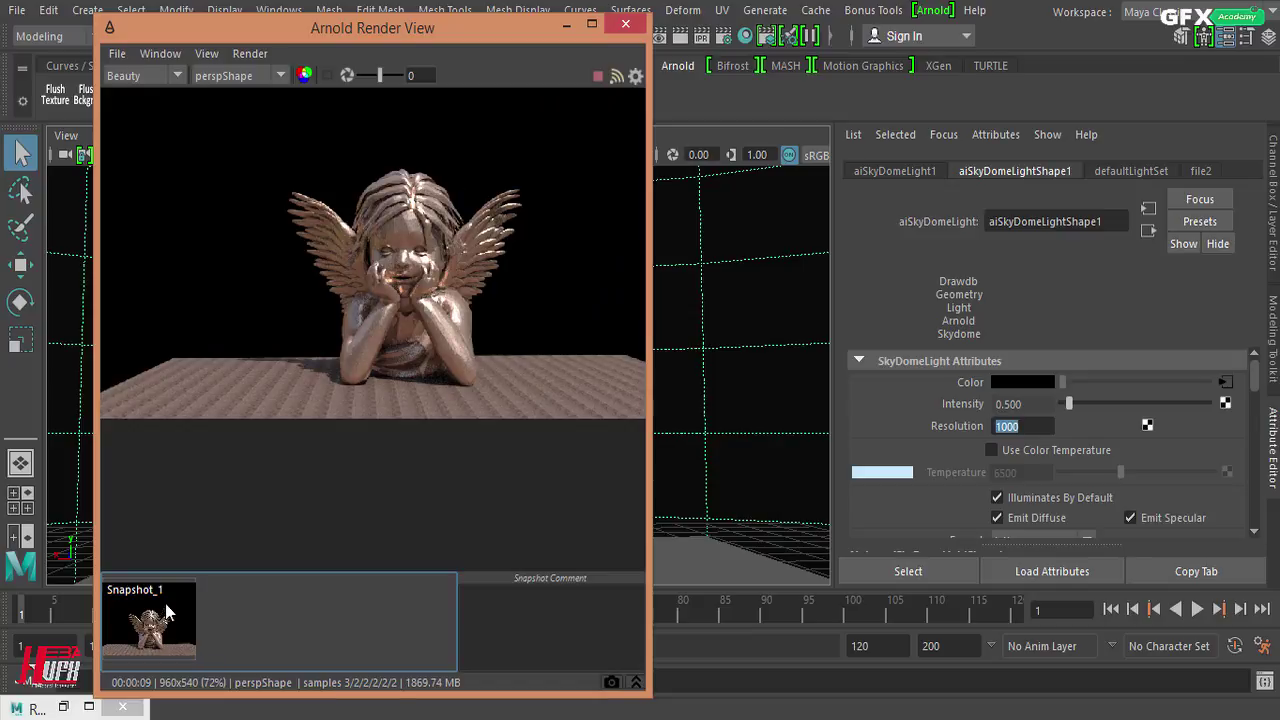
{"action": "scroll", "coordinate": [422, 194], "scroll_direction": "up", "scroll_amount": 4}
{"action": "left_click", "coordinate": [159, 608]}
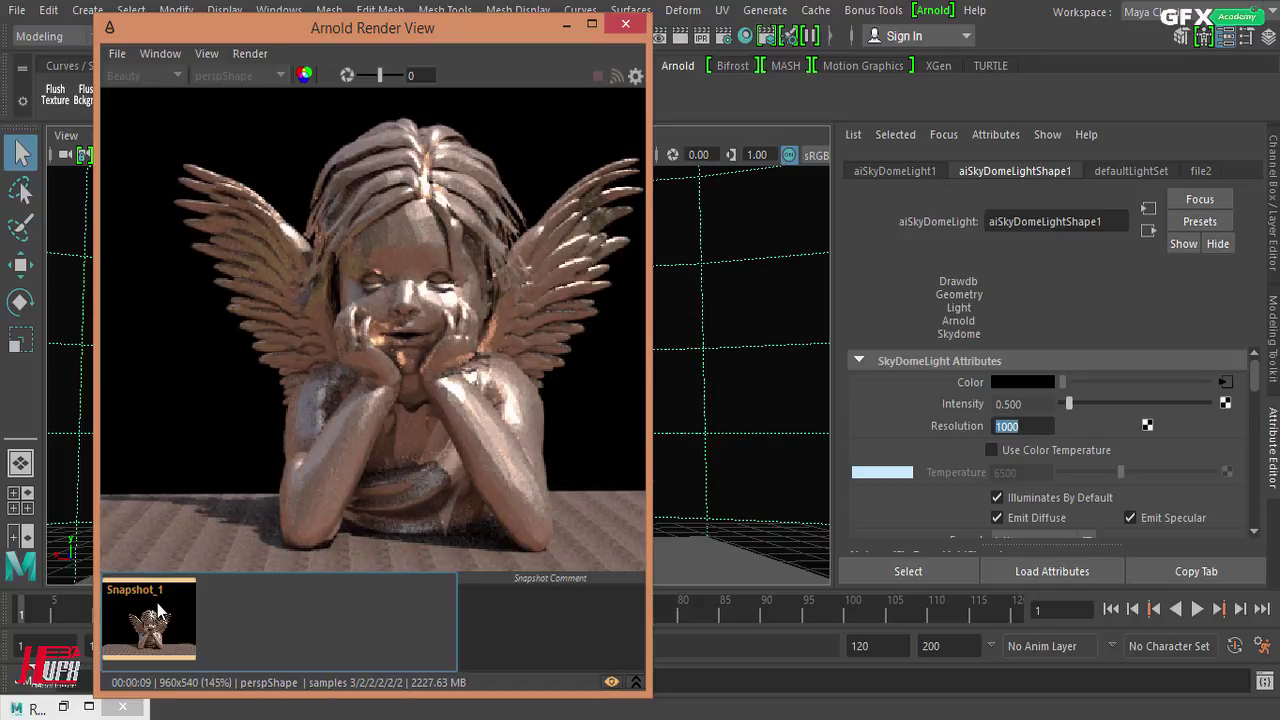
{"action": "left_click", "coordinate": [158, 610]}
{"action": "left_click", "coordinate": [158, 610]}
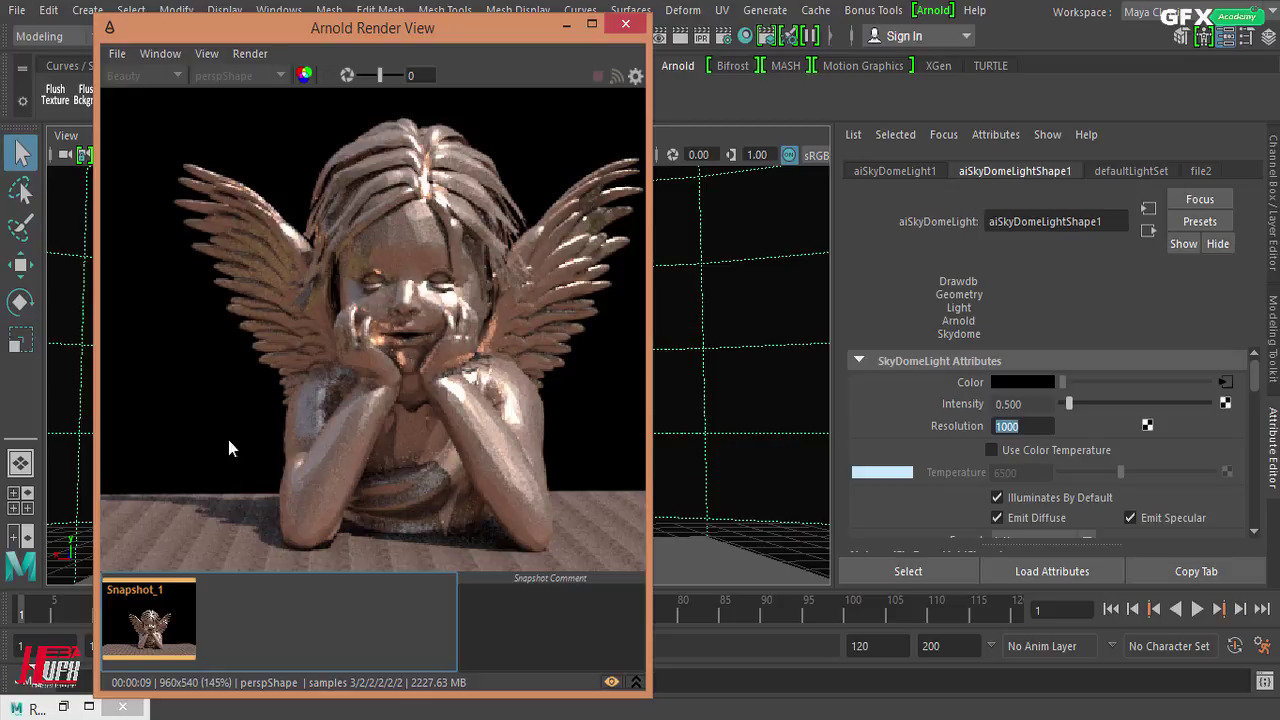
{"action": "left_click", "coordinate": [167, 601]}
{"action": "left_click", "coordinate": [167, 601]}
{"action": "left_click", "coordinate": [167, 601]}
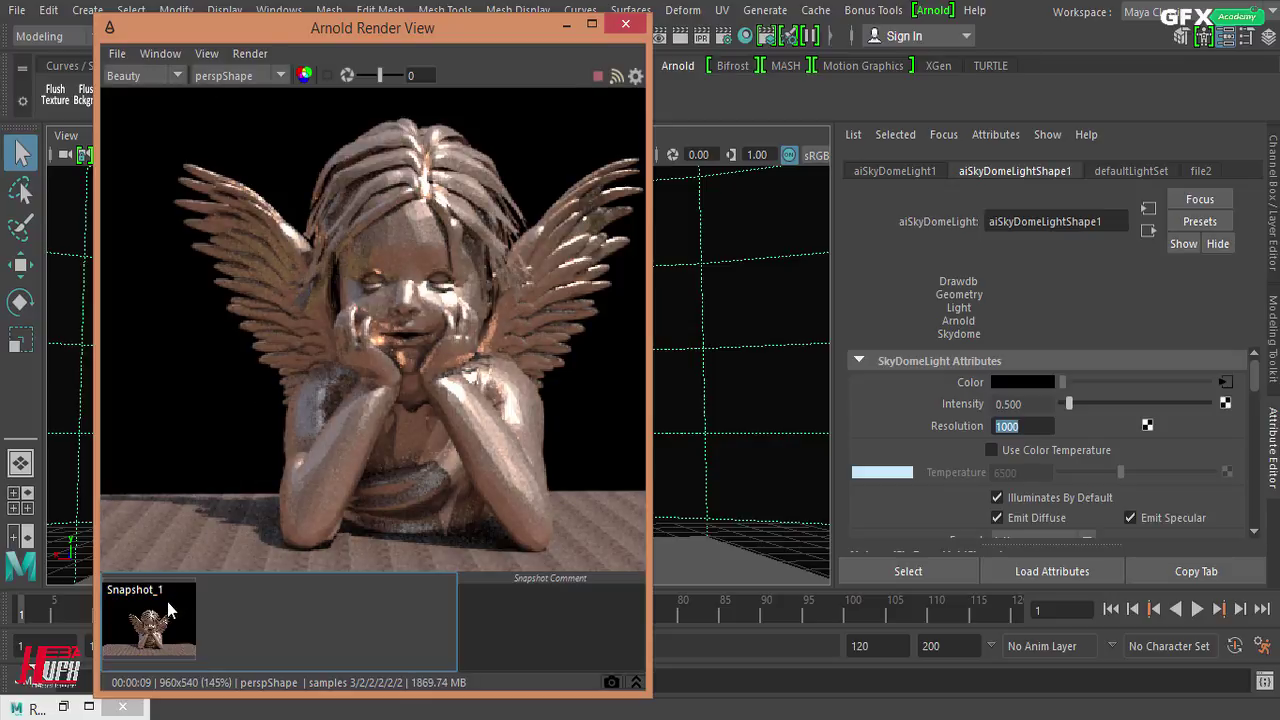
{"action": "left_click", "coordinate": [636, 682]}
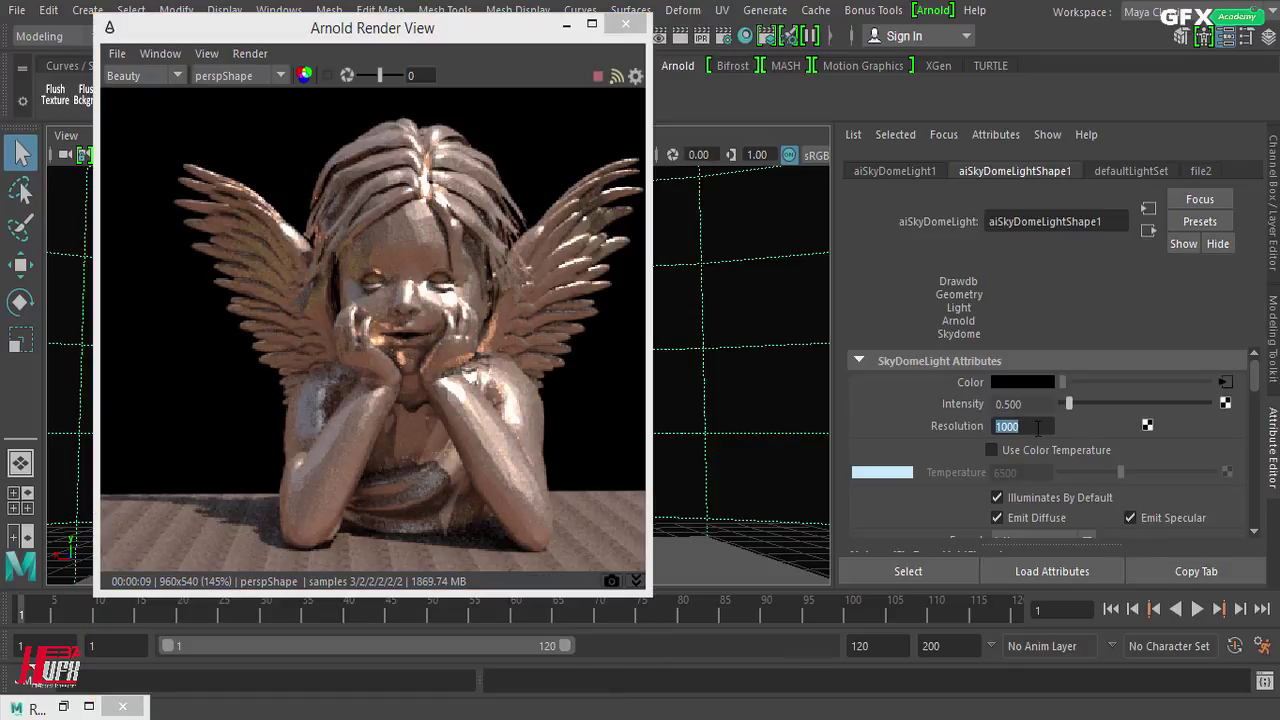
Set aiSkyDomeLightShape1 Resolution to 7000 and scroll down to the Format, Exposure and Samples rows
{"action": "type", "text": "700"}
{"action": "key", "text": "Return"}
{"action": "scroll", "coordinate": [513, 295], "scroll_direction": "down", "scroll_amount": 2}
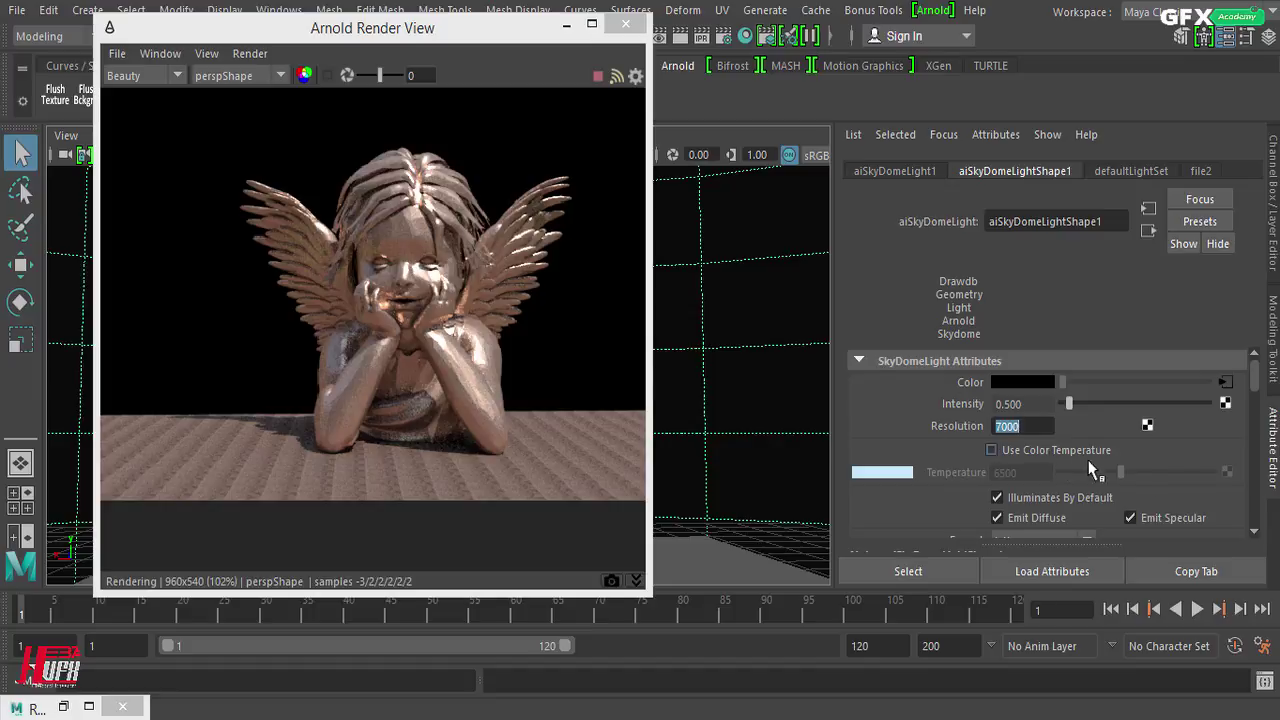
{"action": "scroll", "coordinate": [1180, 470], "scroll_direction": "down", "scroll_amount": 2}
{"action": "scroll", "coordinate": [1183, 468], "scroll_direction": "down", "scroll_amount": 2}
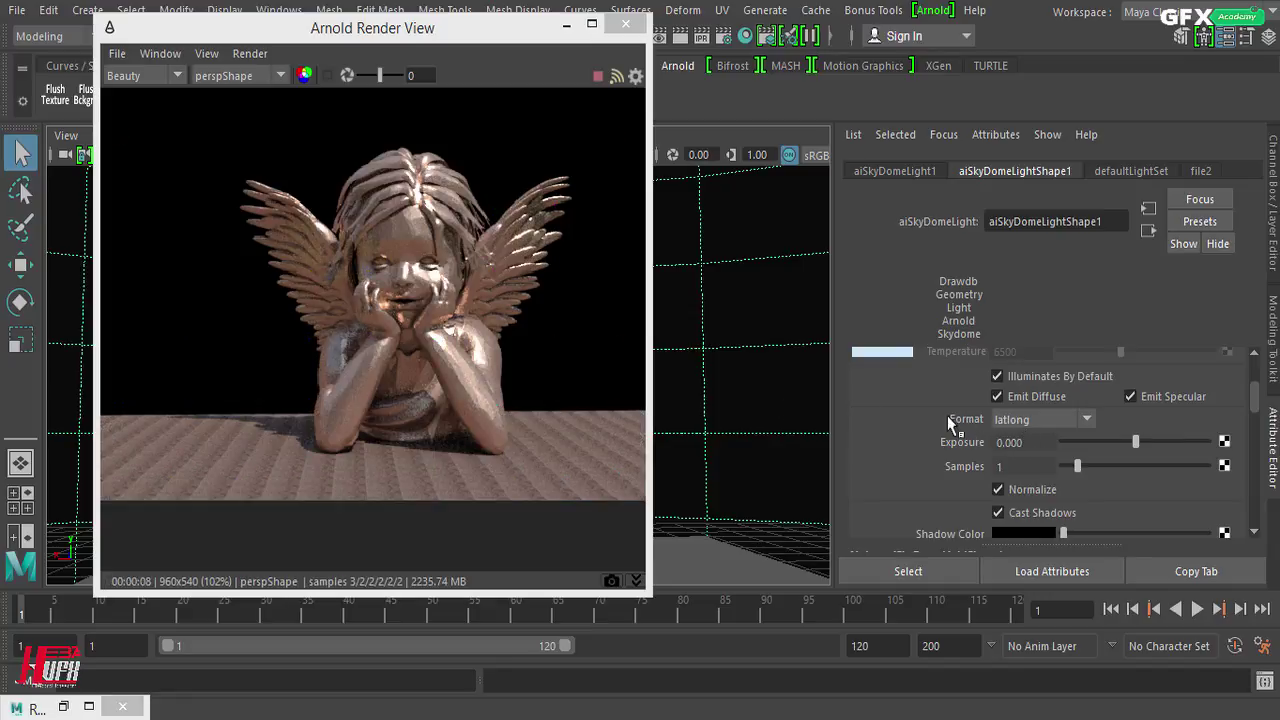
{"action": "left_click", "coordinate": [1044, 418]}
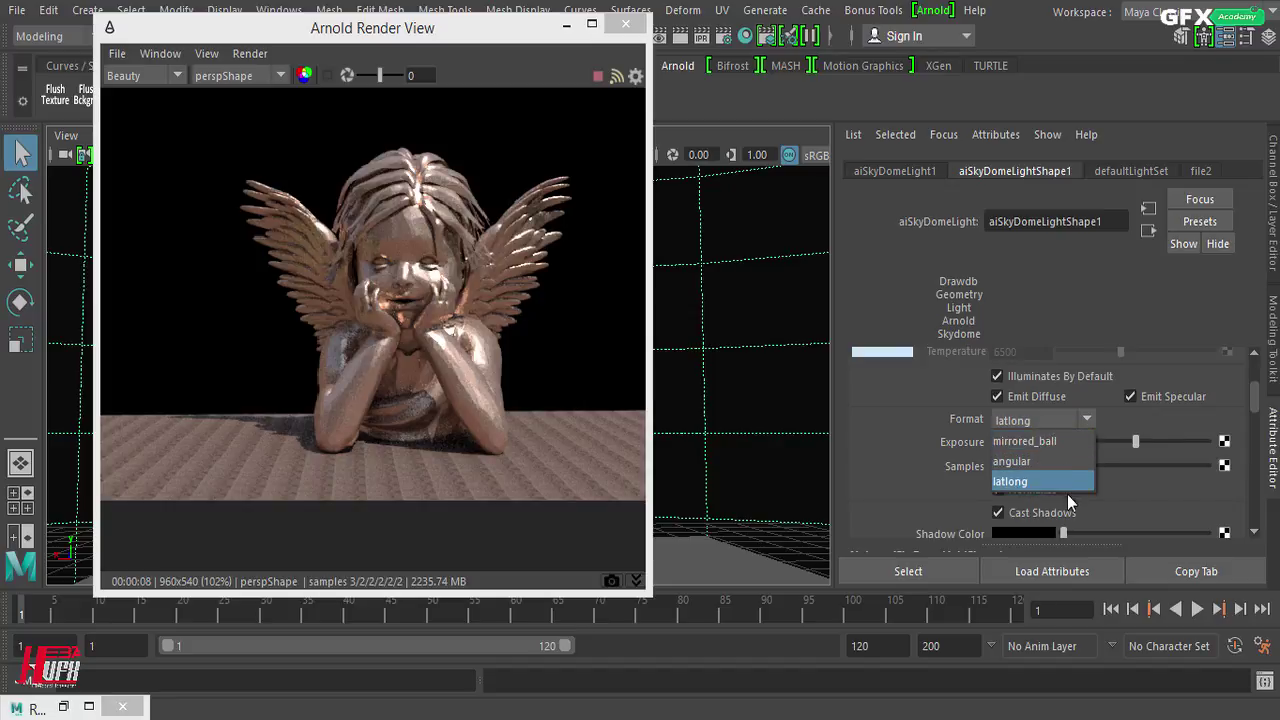
{"action": "left_click", "coordinate": [952, 380]}
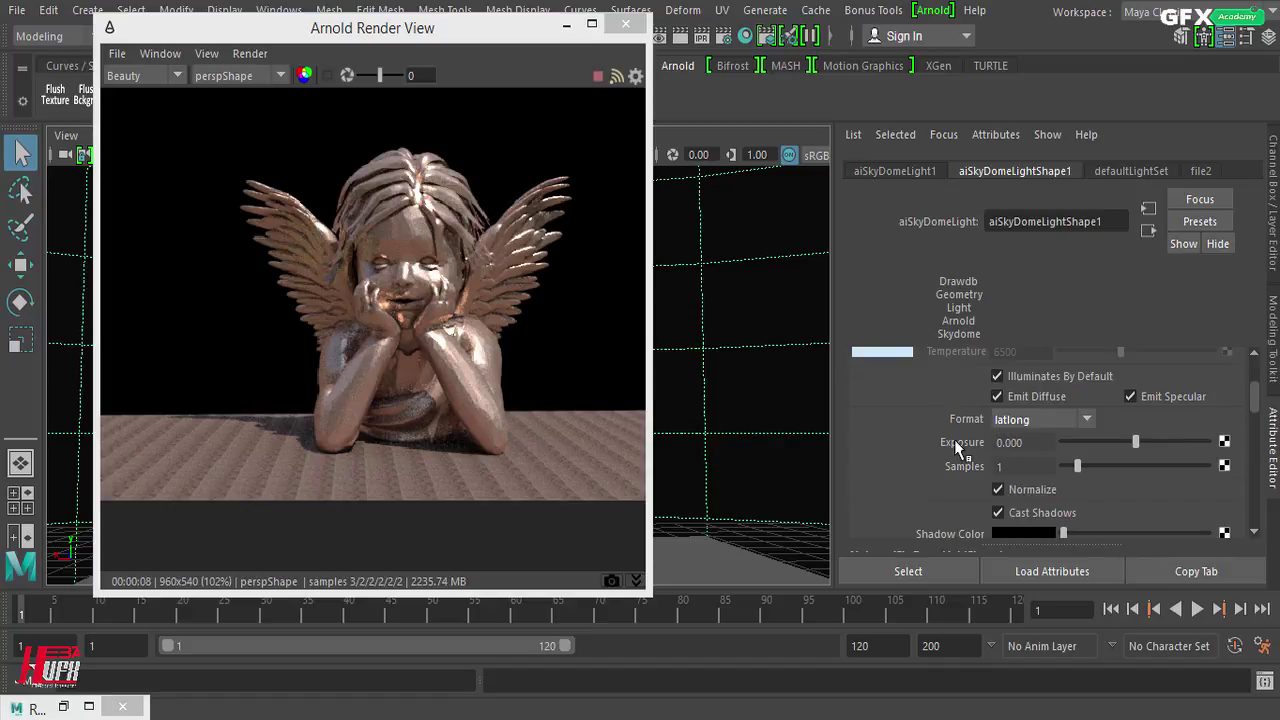
{"action": "scroll", "coordinate": [954, 439], "scroll_direction": "up", "scroll_amount": 2}
{"action": "scroll", "coordinate": [893, 413], "scroll_direction": "down", "scroll_amount": 1}
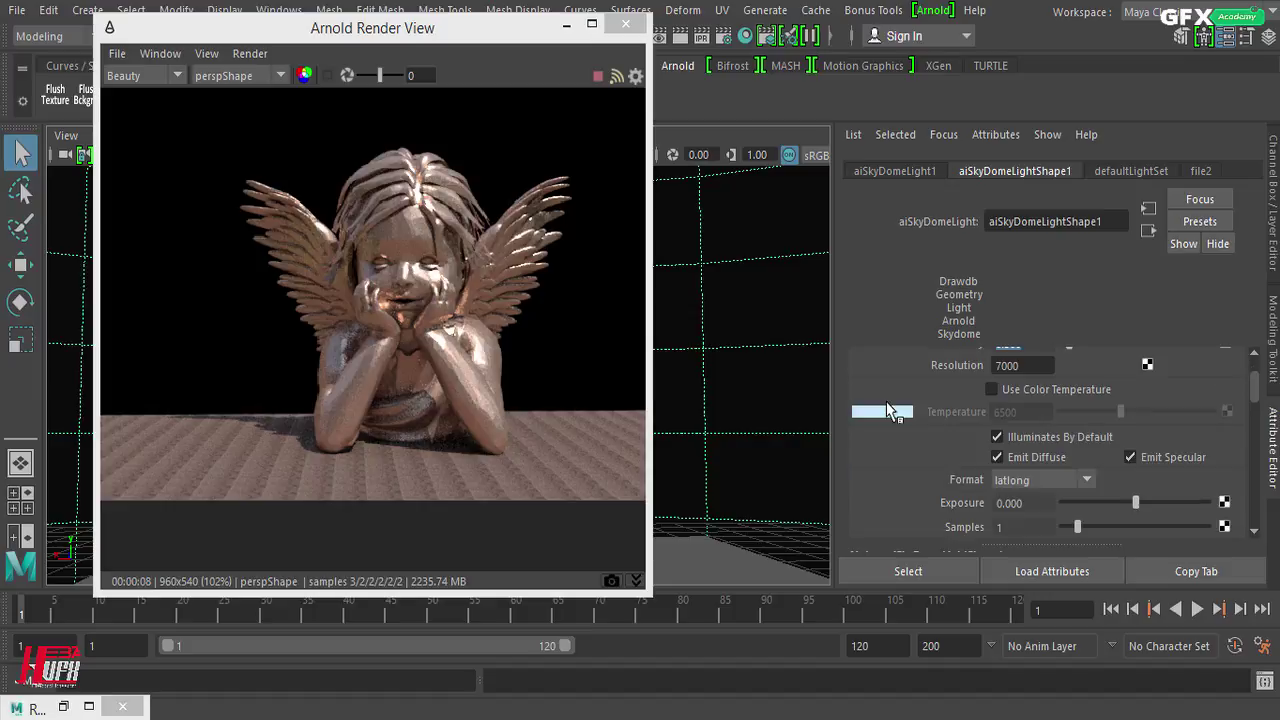
{"action": "left_click_drag", "start_coordinate": [1045, 503], "coordinate": [883, 492]}
{"action": "scroll", "coordinate": [953, 465], "scroll_direction": "up", "scroll_amount": 1}
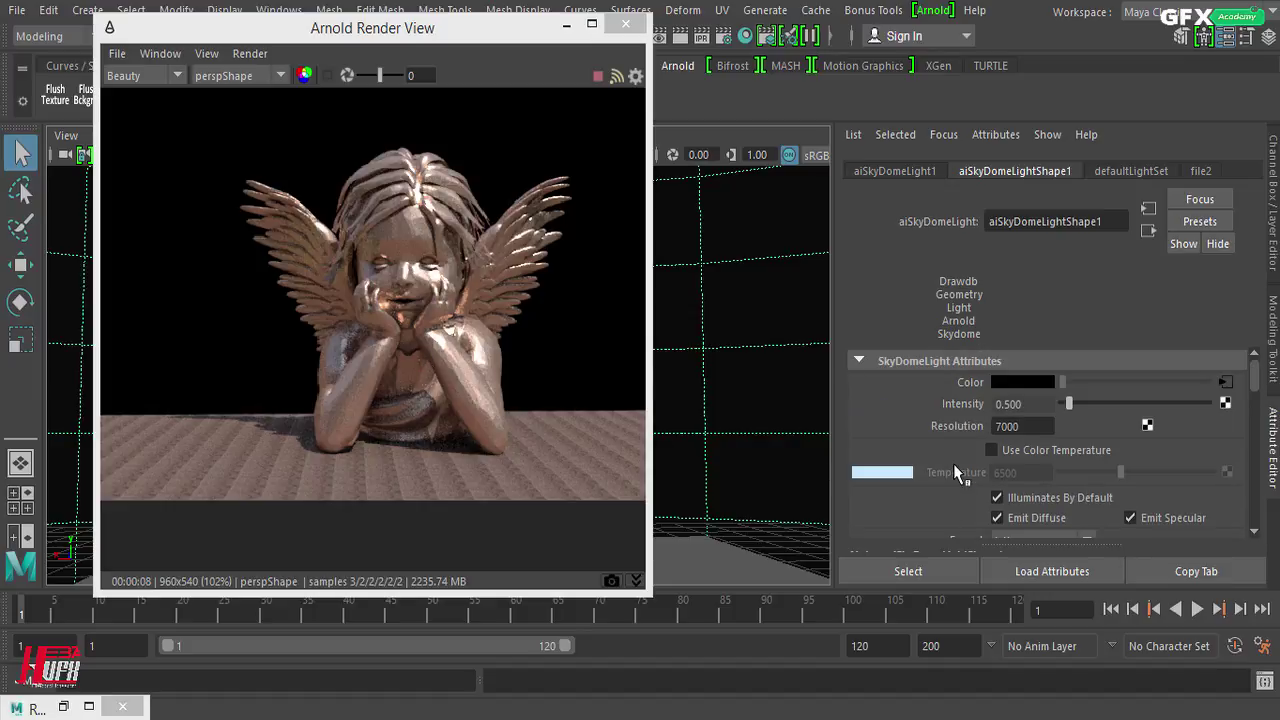
Lower the sky dome light Intensity to 0.2, then select the Exposure value for editing
{"action": "double_click", "coordinate": [1029, 405]}
{"action": "type", "text": "0.2"}
{"action": "key", "text": "Return"}
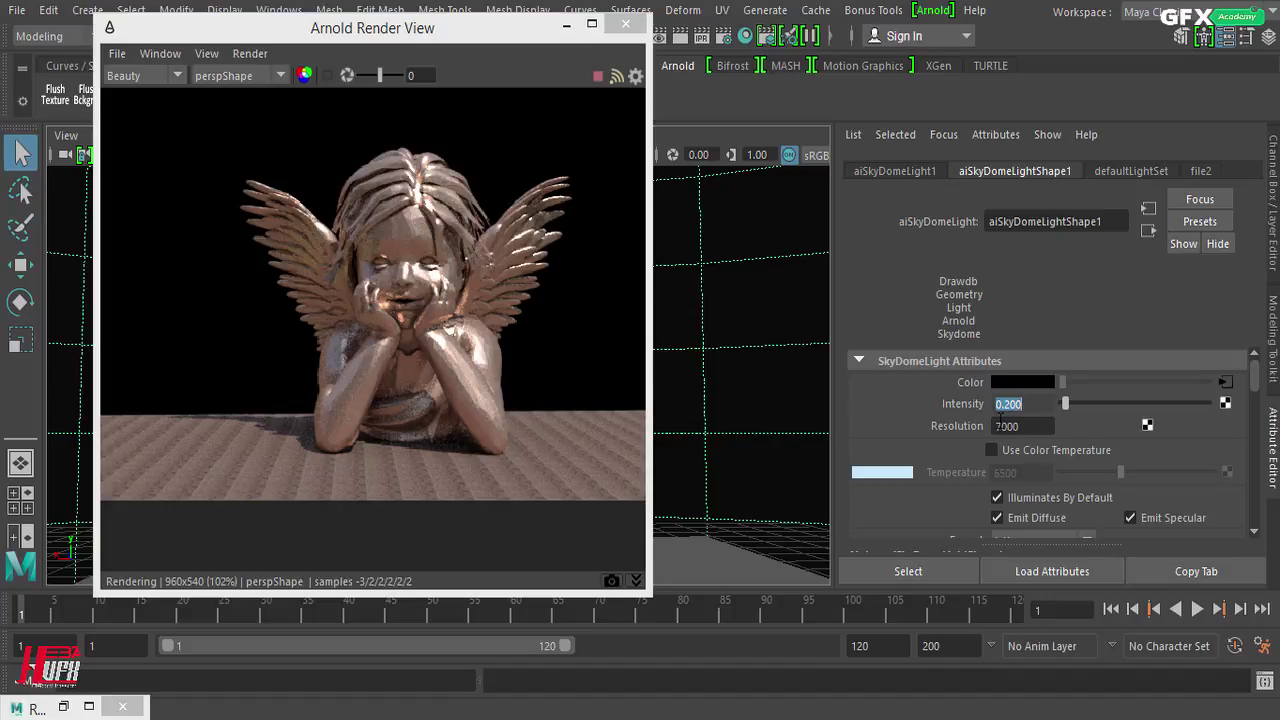
{"action": "scroll", "coordinate": [910, 457], "scroll_direction": "down", "scroll_amount": 2}
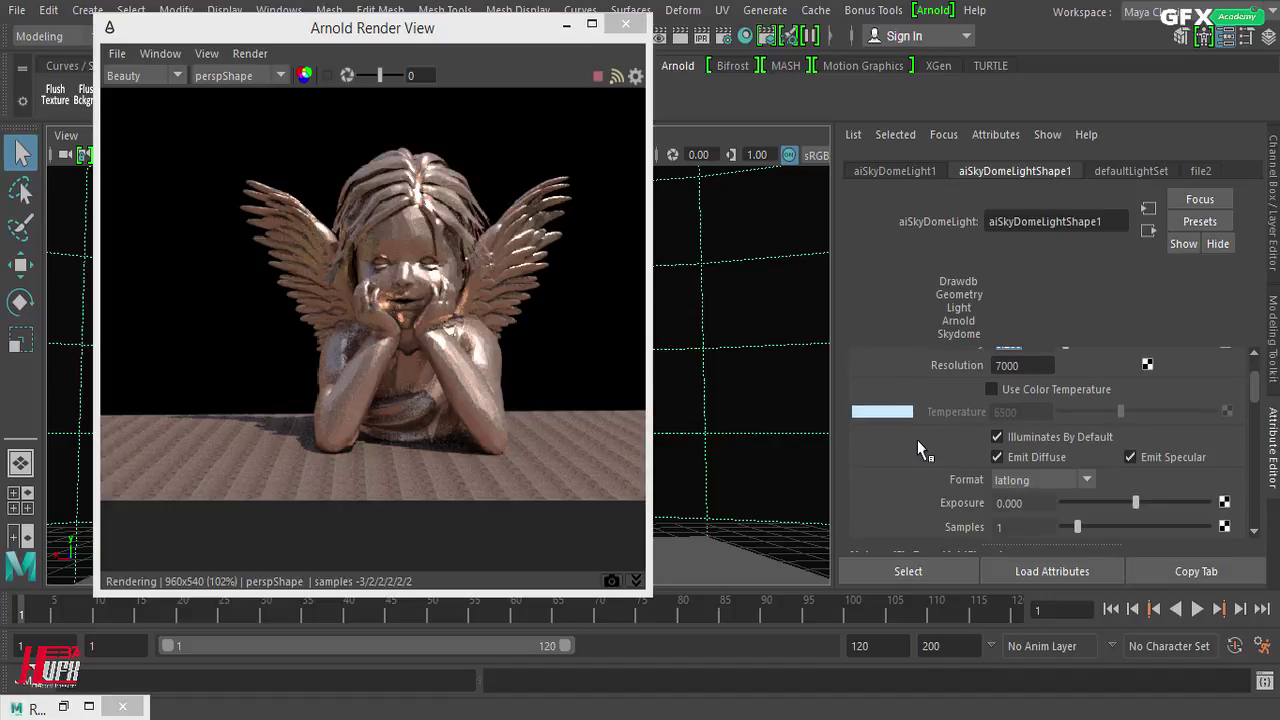
{"action": "double_click", "coordinate": [1038, 507]}
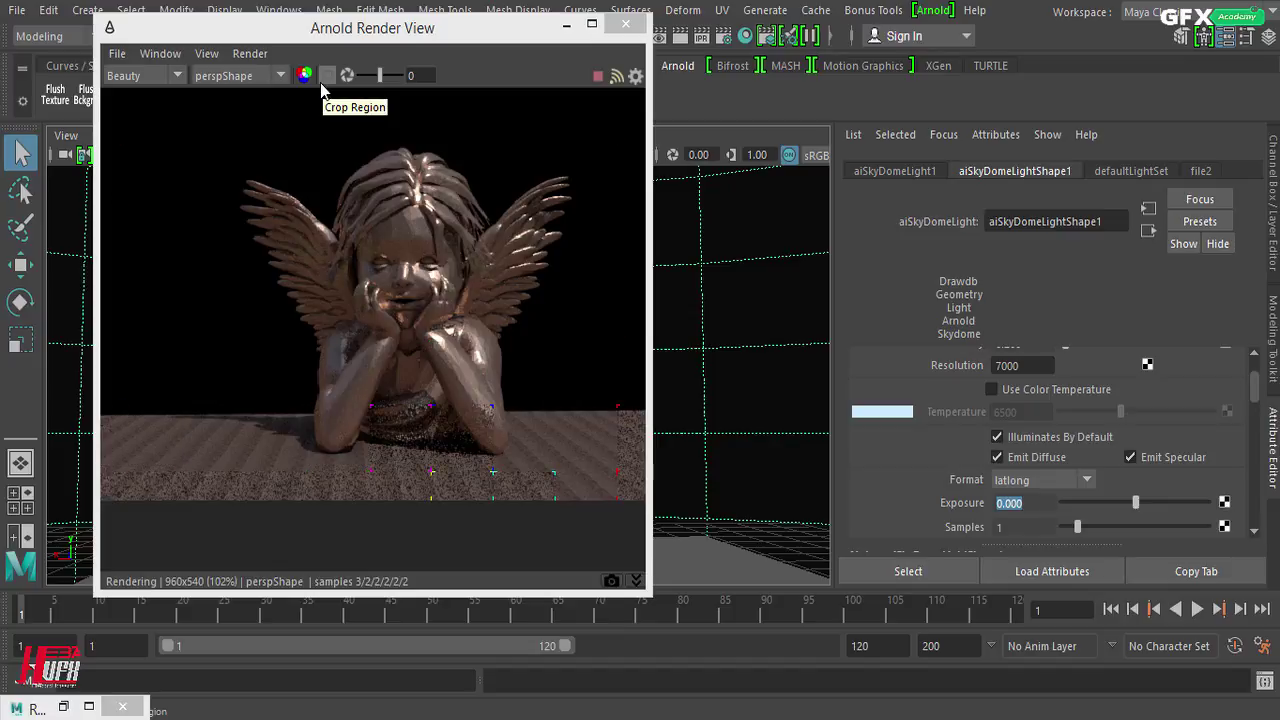
Enable Crop Region around the angel's head and wings, and try dome light Exposure 2
{"action": "left_click", "coordinate": [325, 80]}
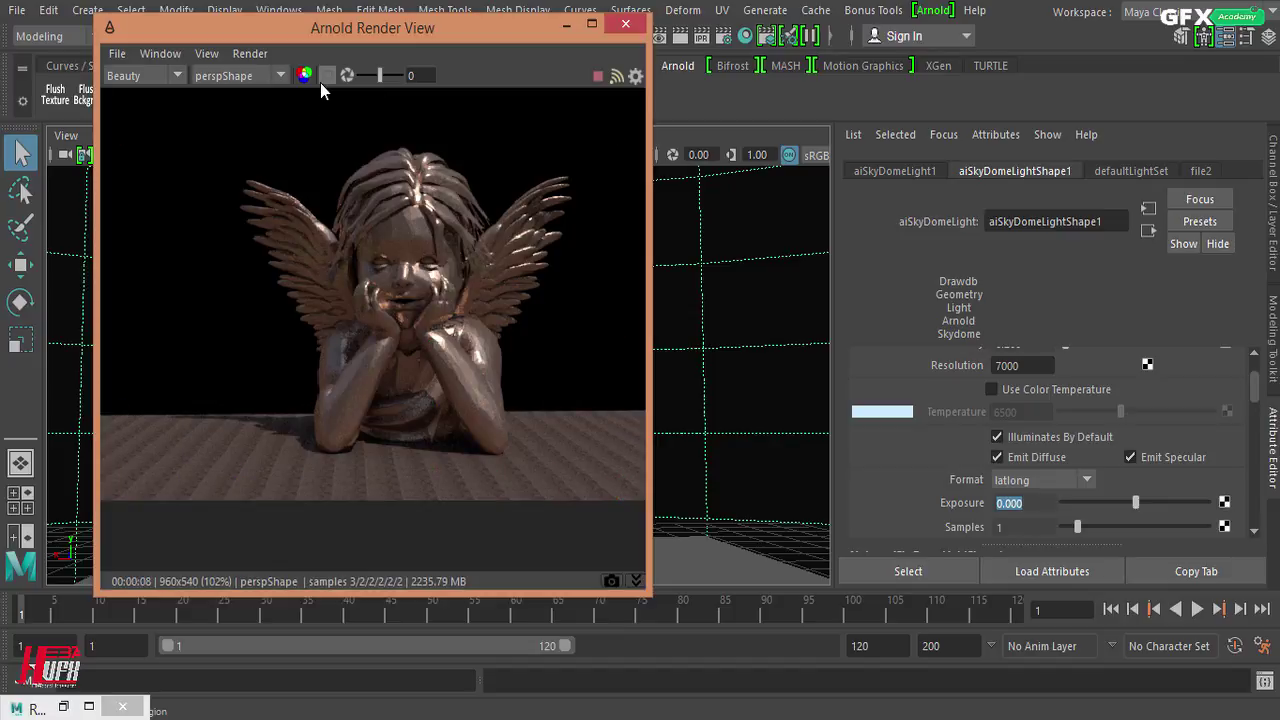
{"action": "left_click_drag", "start_coordinate": [213, 118], "coordinate": [579, 391]}
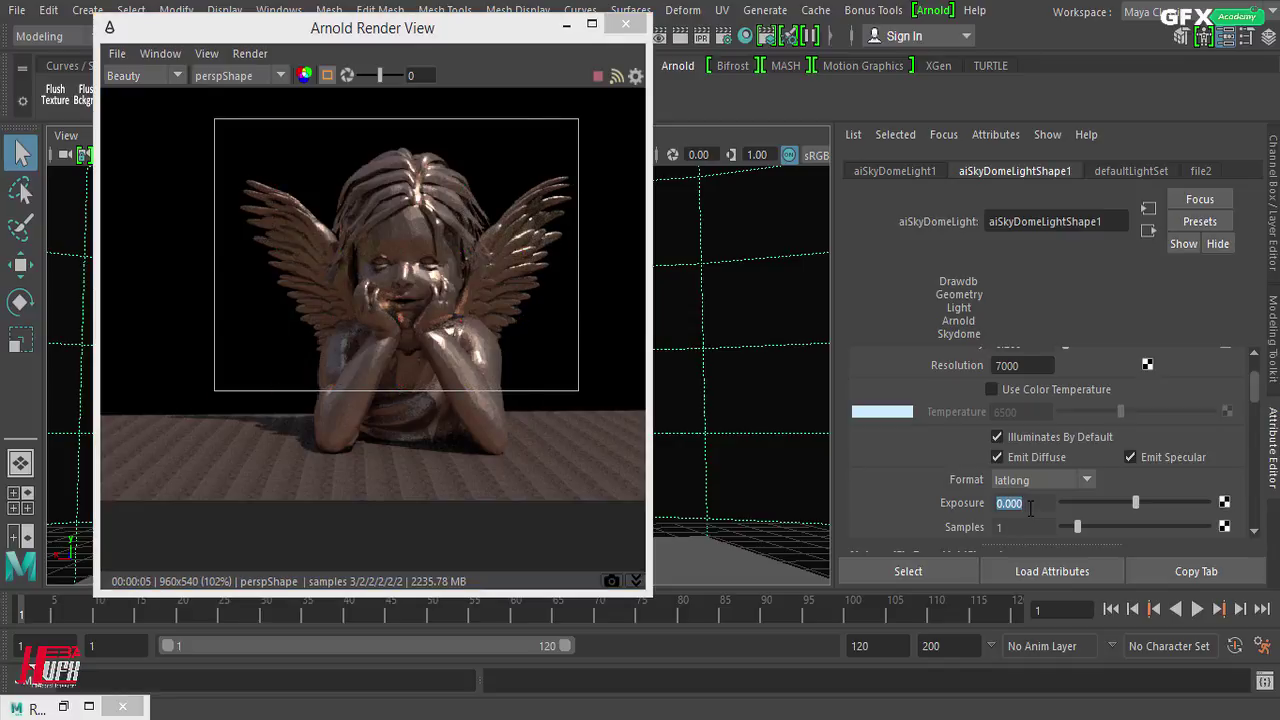
{"action": "type", "text": "2"}
{"action": "key", "text": "Return"}
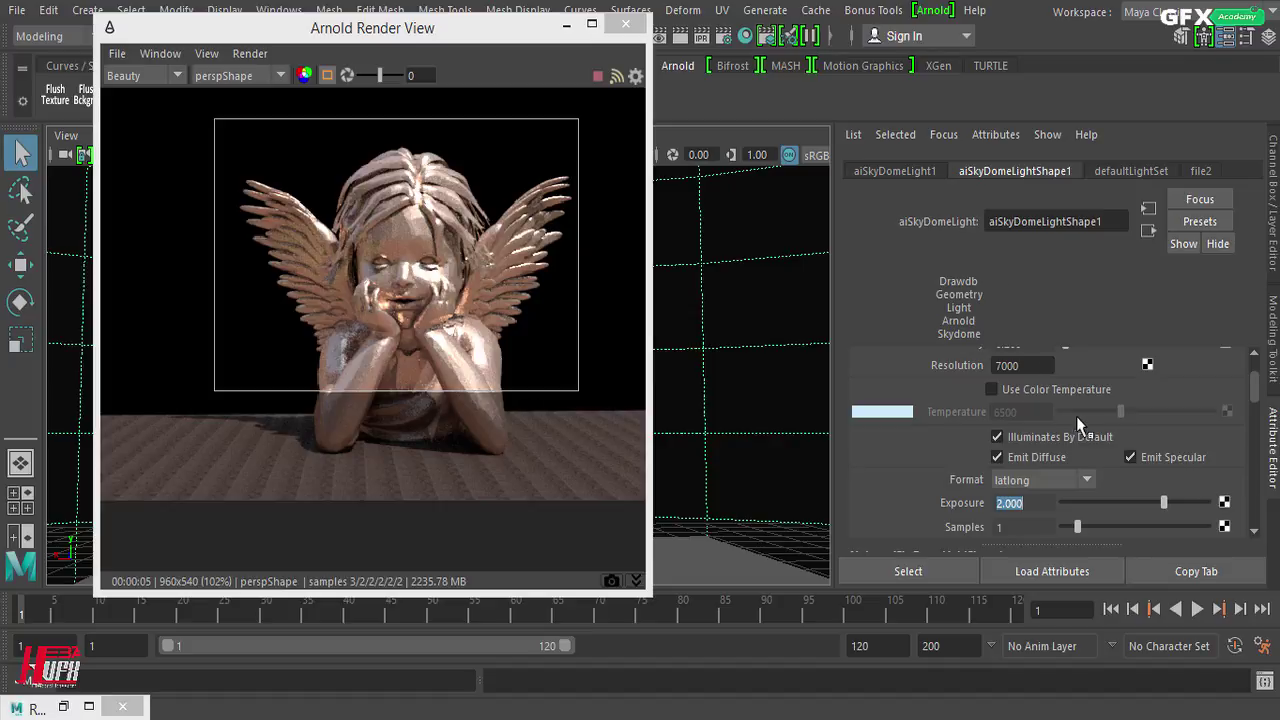
Select the Samples value, then set the dome light Exposure back to 0
{"action": "scroll", "coordinate": [1094, 461], "scroll_direction": "down", "scroll_amount": 2}
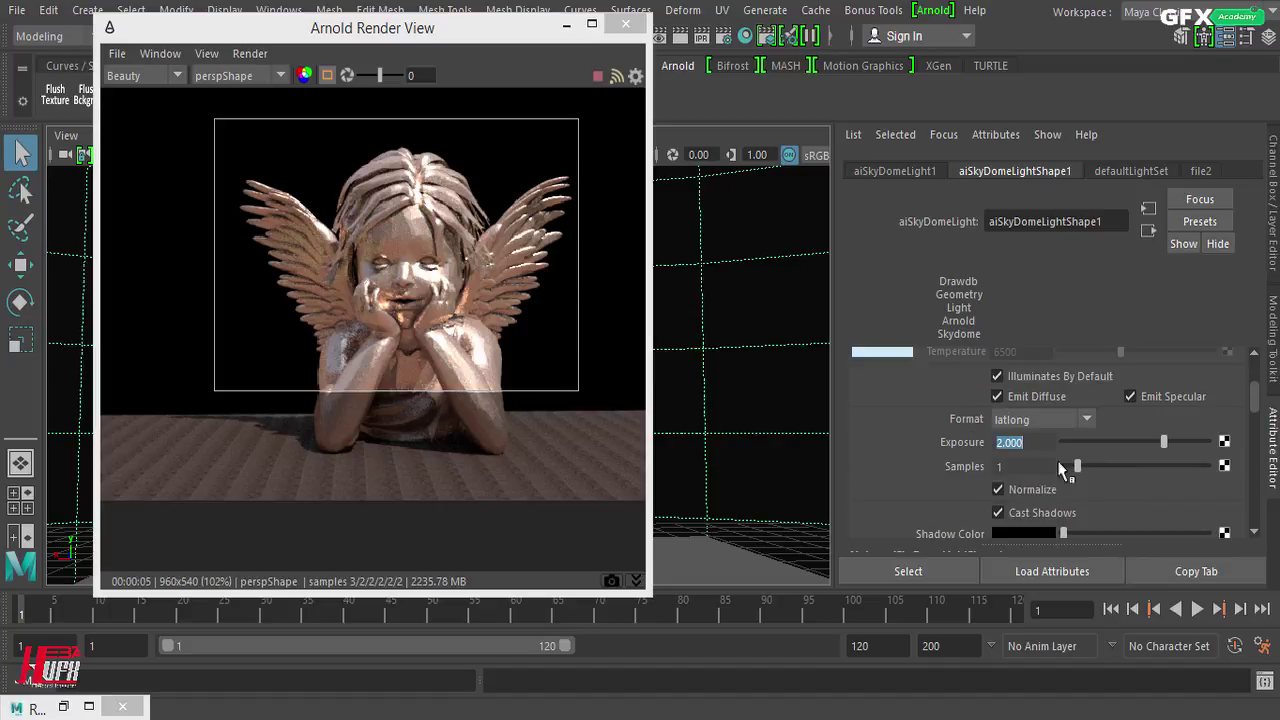
{"action": "left_click", "coordinate": [1024, 466]}
{"action": "key", "text": "ctrl+a"}
{"action": "scroll", "coordinate": [1000, 480], "scroll_direction": "up", "scroll_amount": 2}
{"action": "left_click", "coordinate": [1022, 503]}
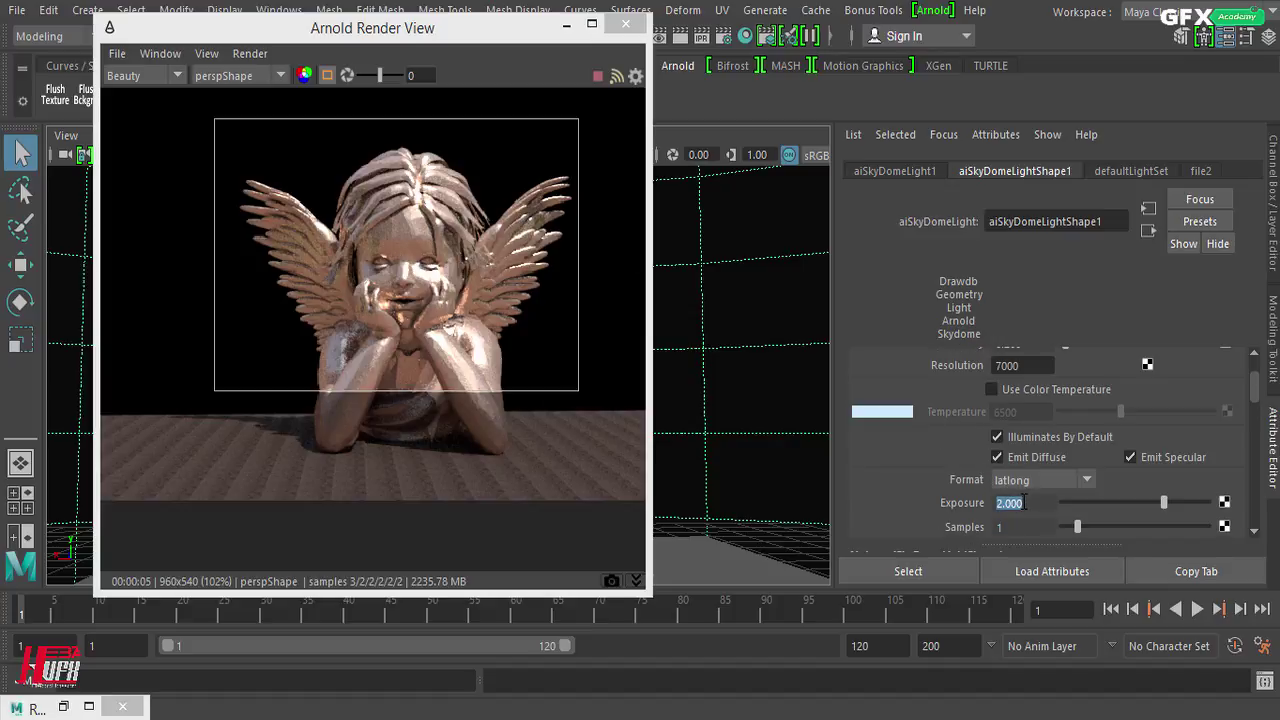
{"action": "type", "text": "0"}
{"action": "key", "text": "Return"}
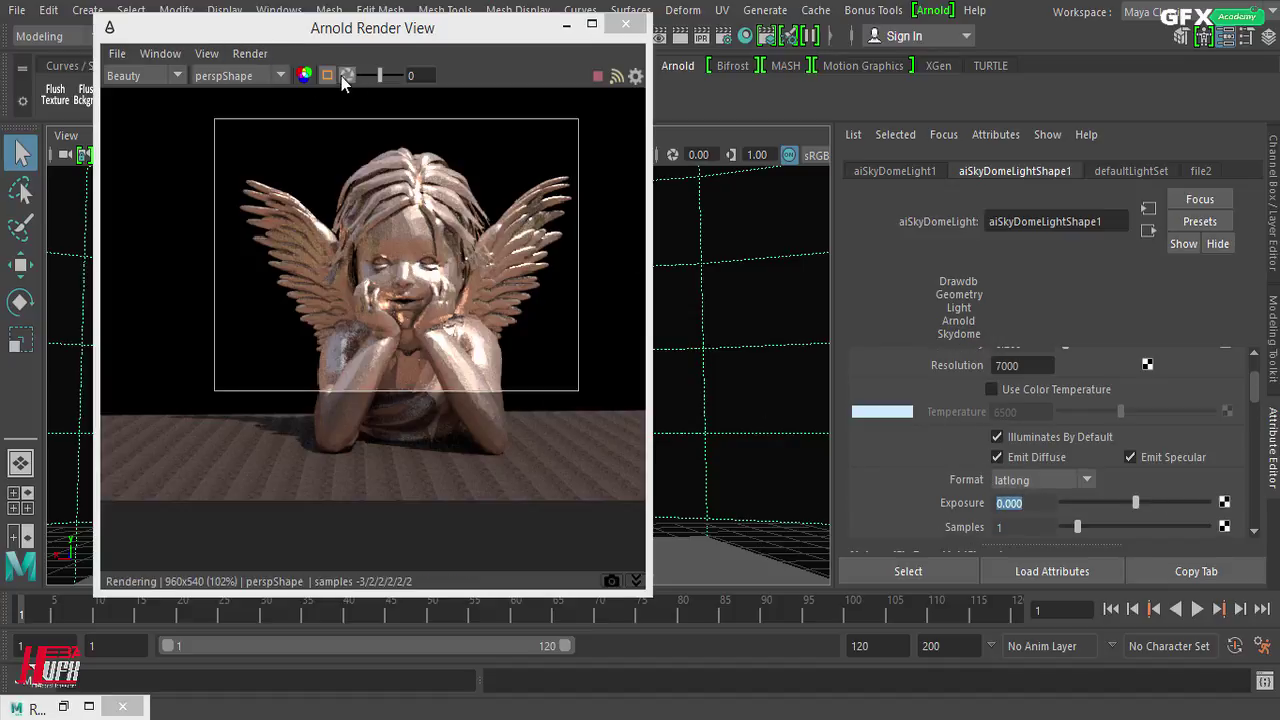
Turn Crop Region off, draw a small test region left of the angel, then disable cropping again
{"action": "left_click", "coordinate": [326, 76]}
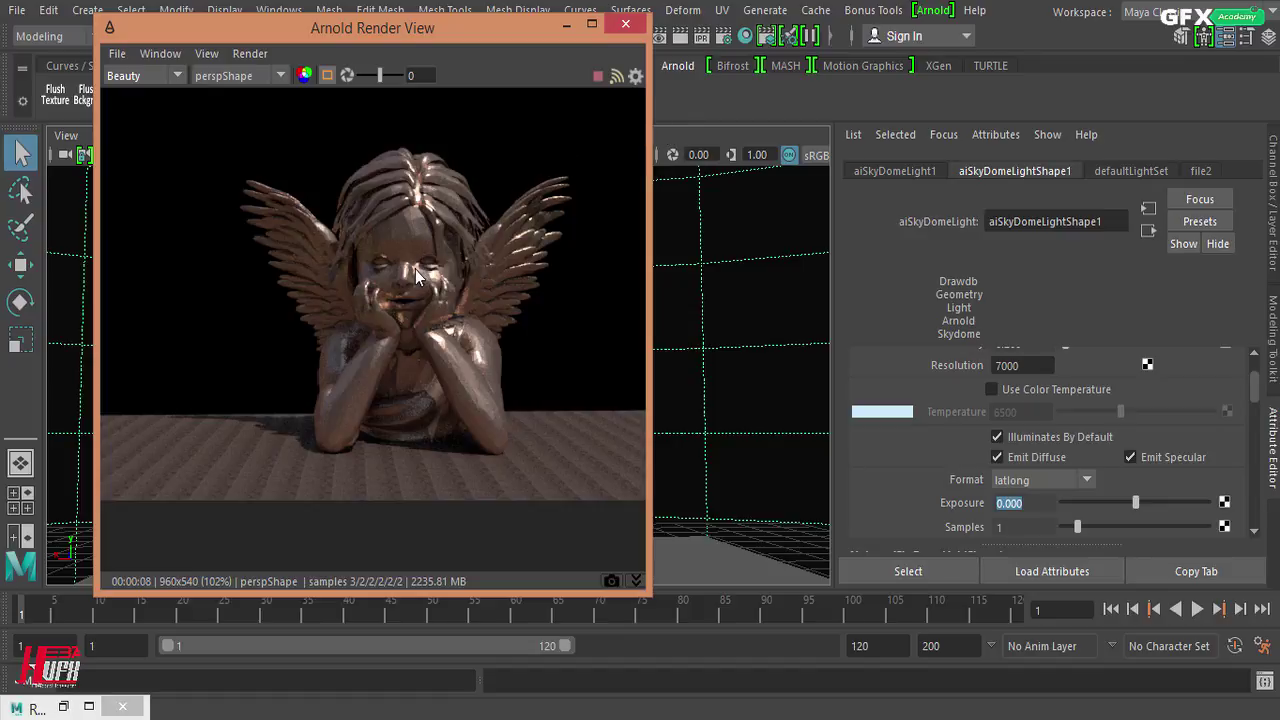
{"action": "left_click_drag", "start_coordinate": [301, 379], "coordinate": [279, 406]}
{"action": "left_click", "coordinate": [326, 75]}
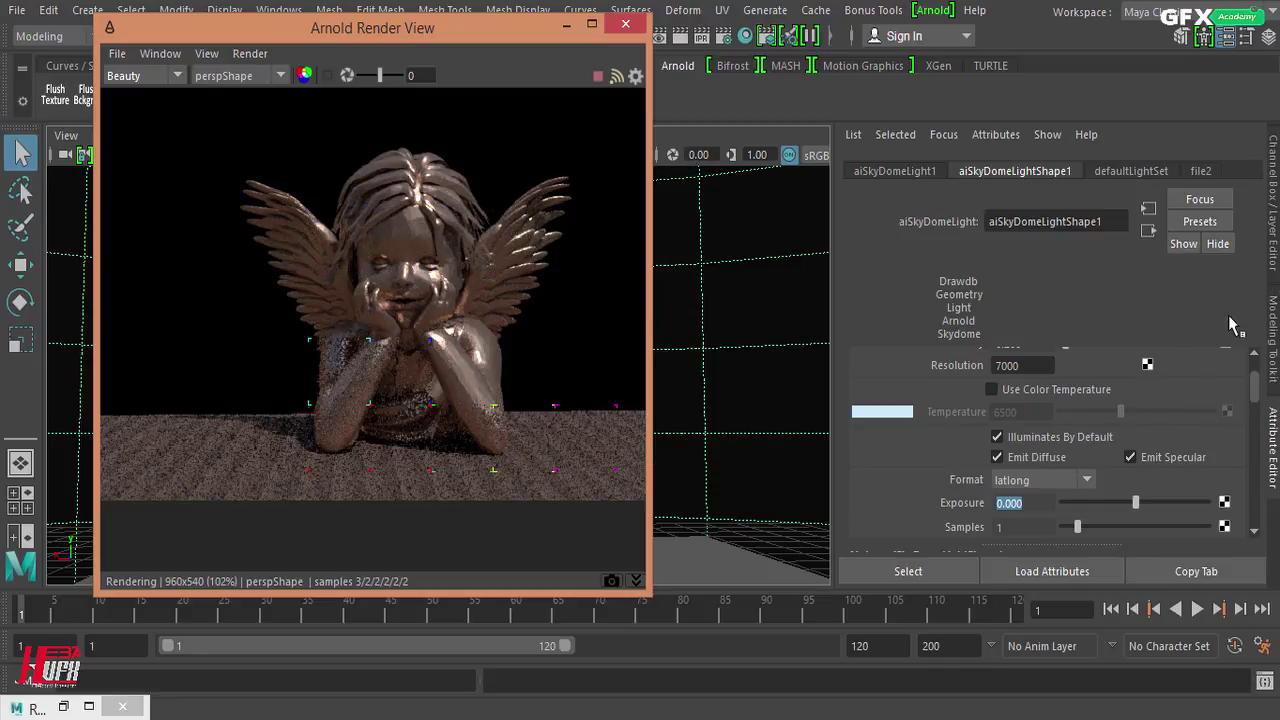
In the Channel Box, set aiSkyDomeLight1 Rotate Y to 120, then to -120
{"action": "left_click", "coordinate": [1275, 222]}
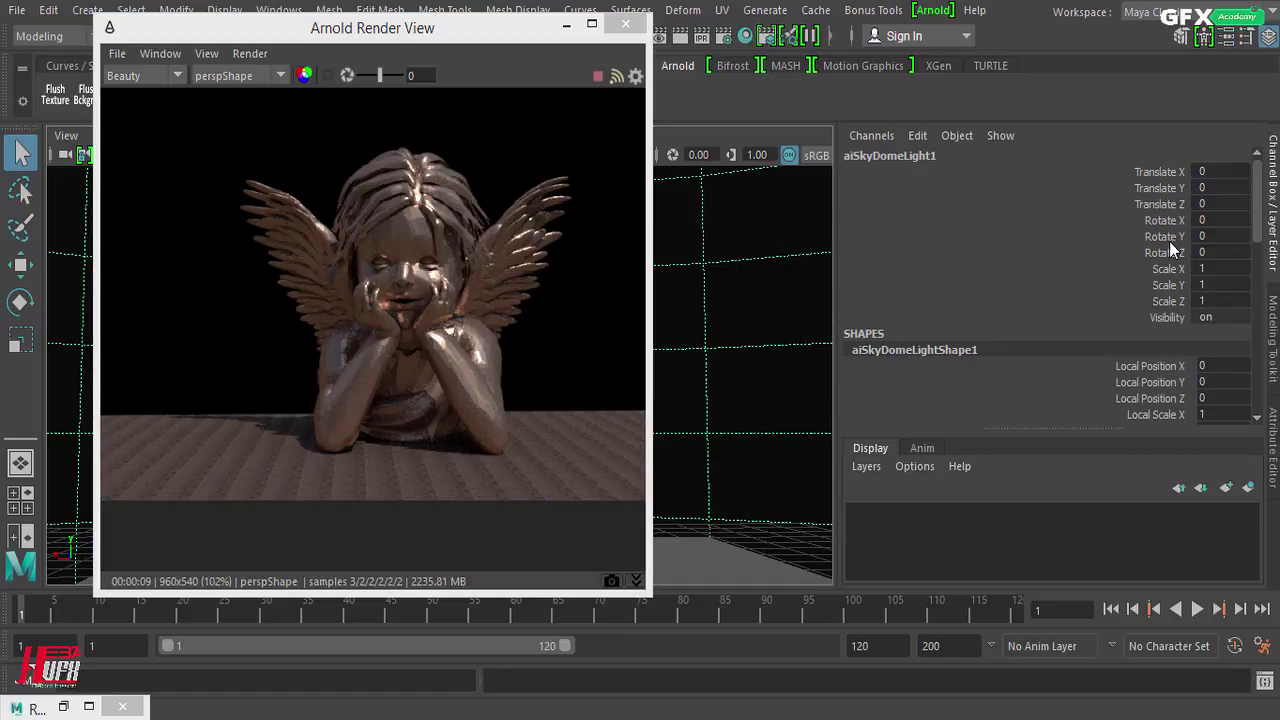
{"action": "left_click", "coordinate": [1219, 236]}
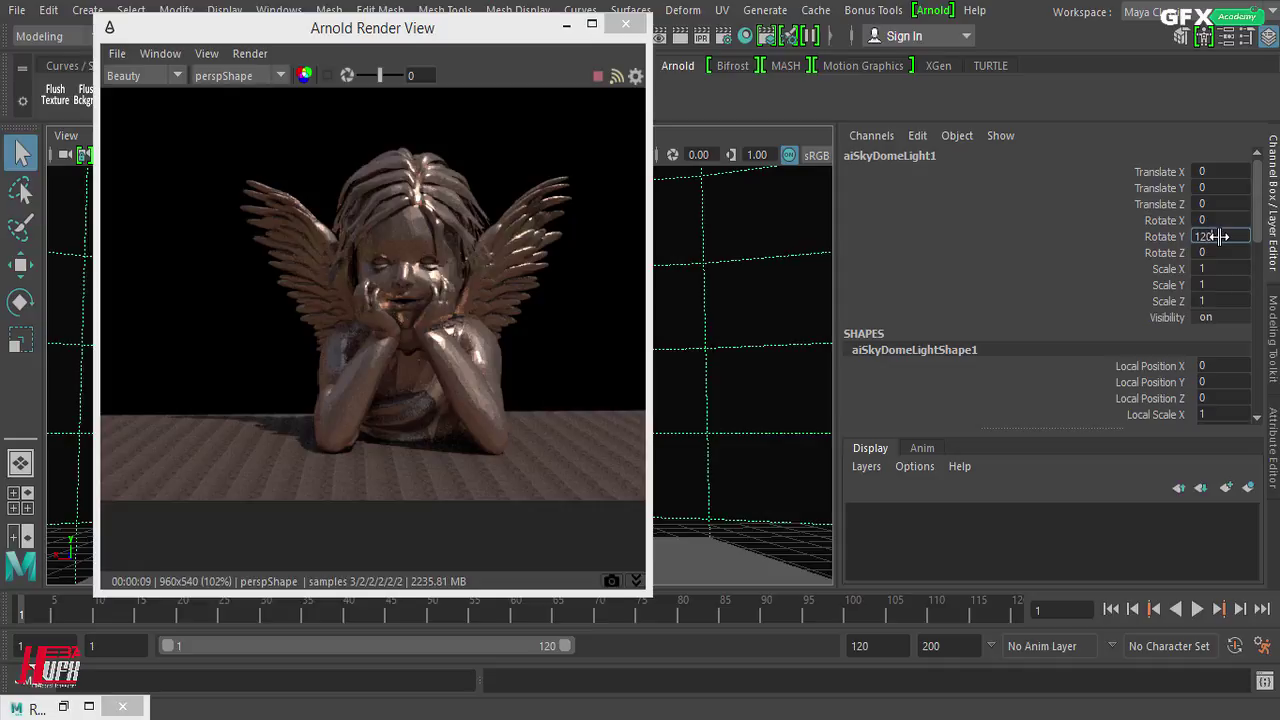
{"action": "type", "text": "120"}
{"action": "key", "text": "Return"}
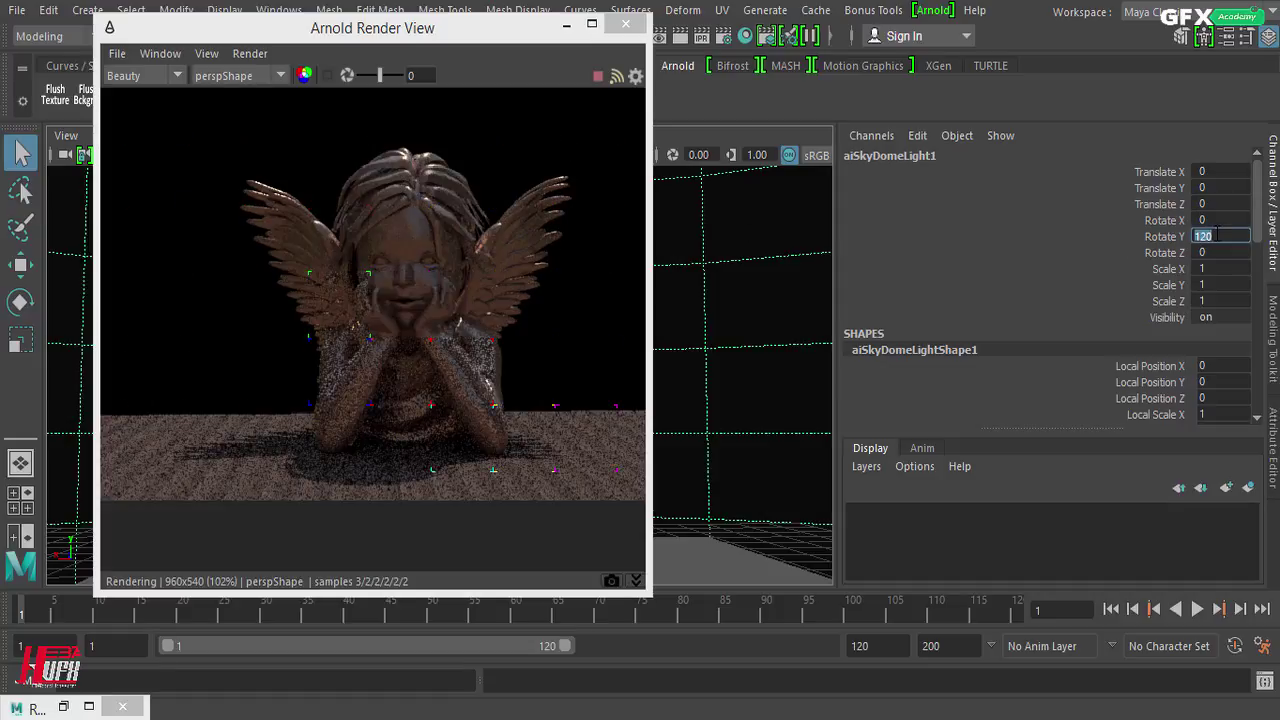
{"action": "type", "text": "-120"}
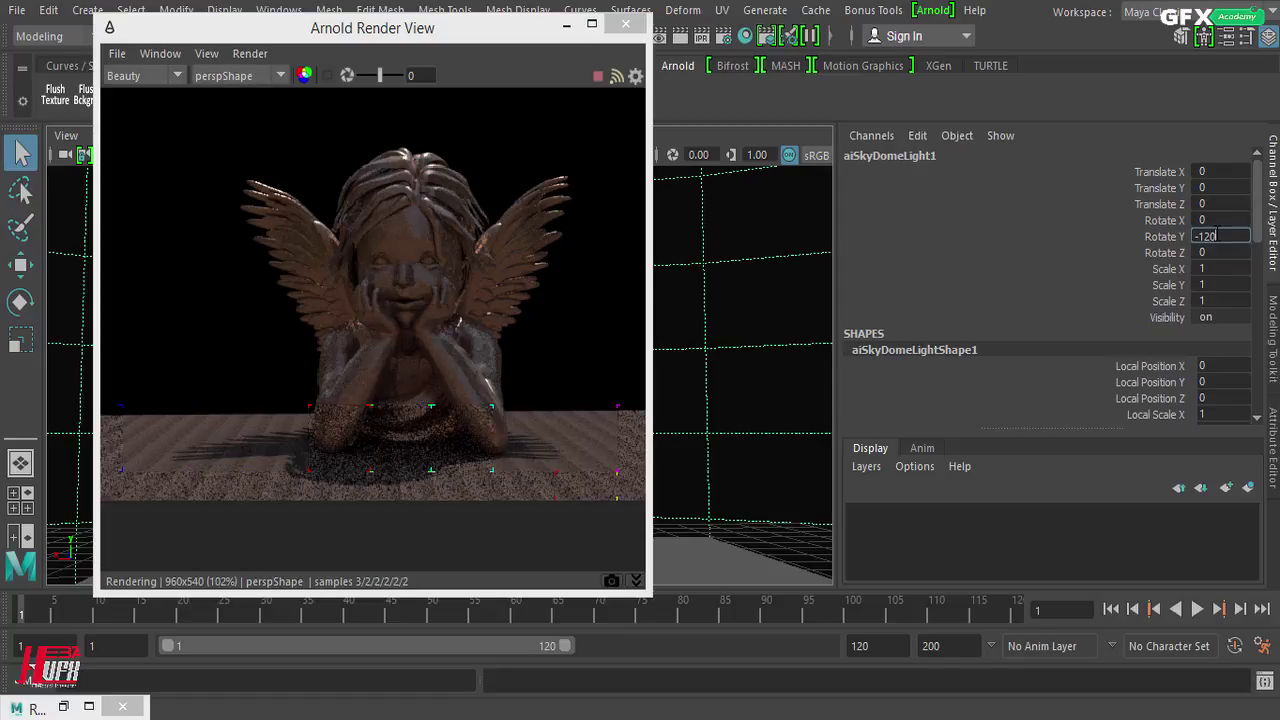
{"action": "key", "text": "Return"}
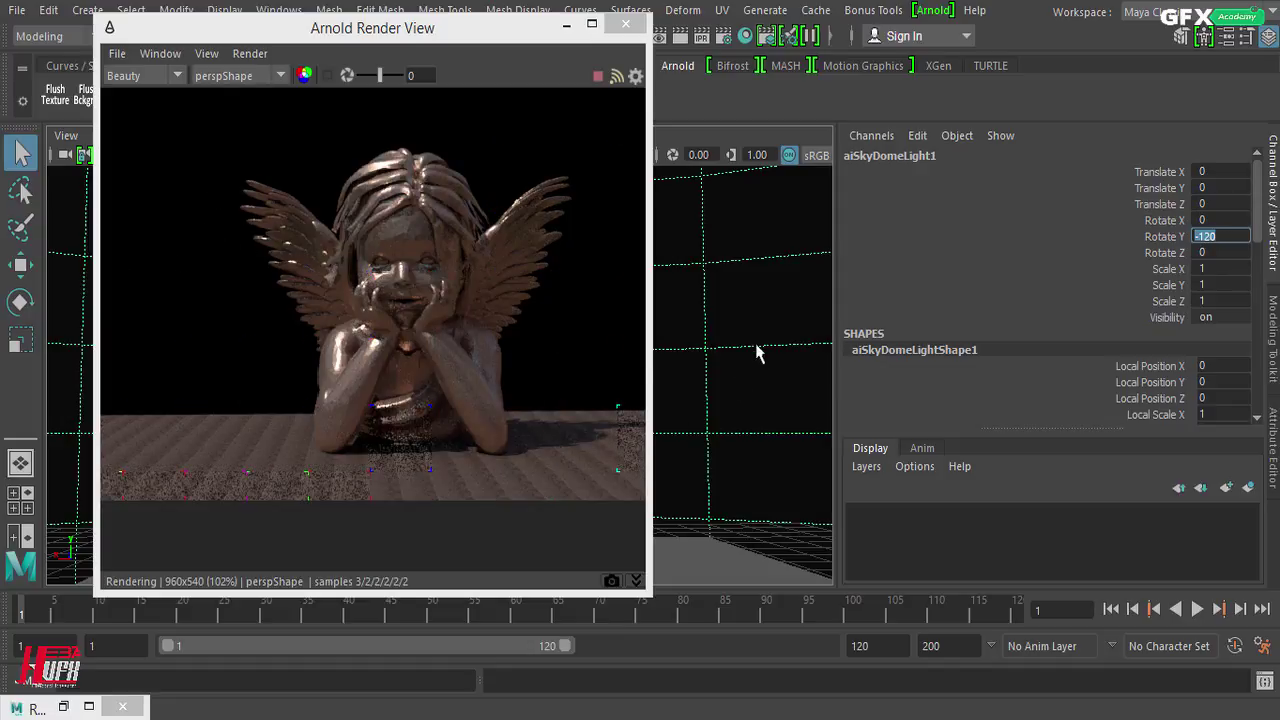
{"action": "left_click_drag", "start_coordinate": [464, 34], "coordinate": [895, 46]}
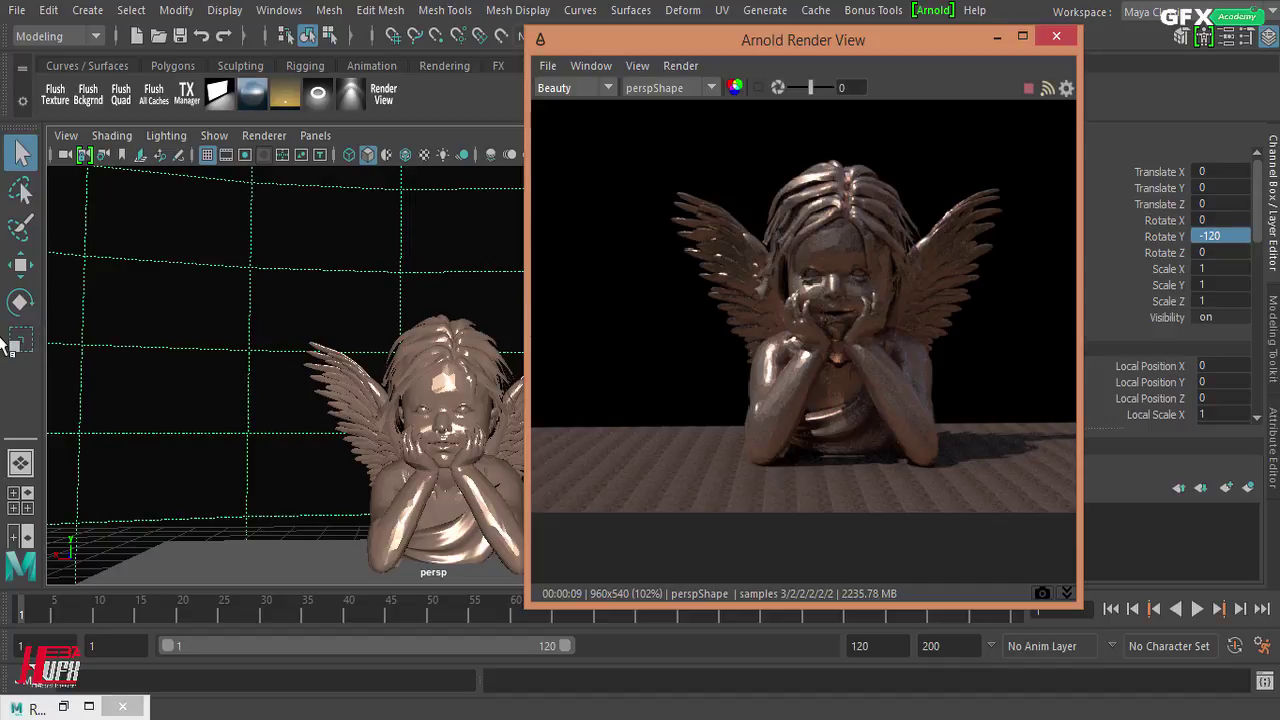
{"action": "left_click_drag", "start_coordinate": [765, 40], "coordinate": [434, 44]}
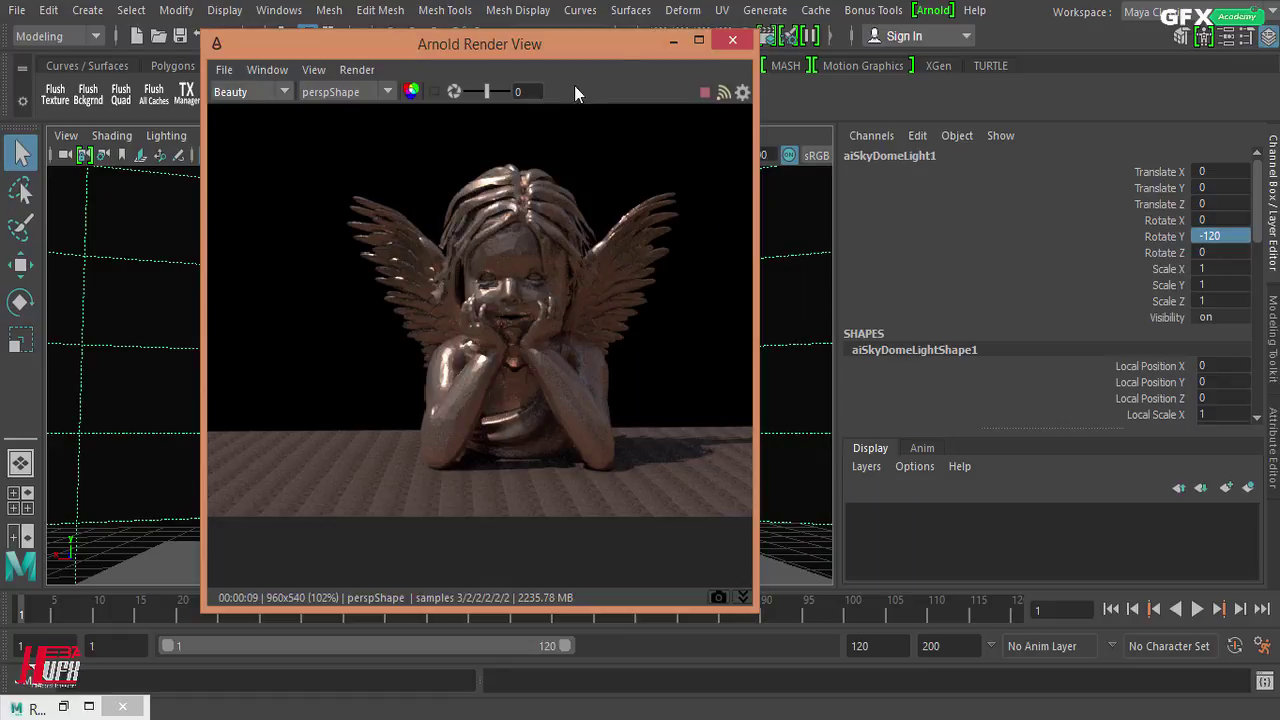
{"action": "left_click_drag", "start_coordinate": [611, 52], "coordinate": [928, 58]}
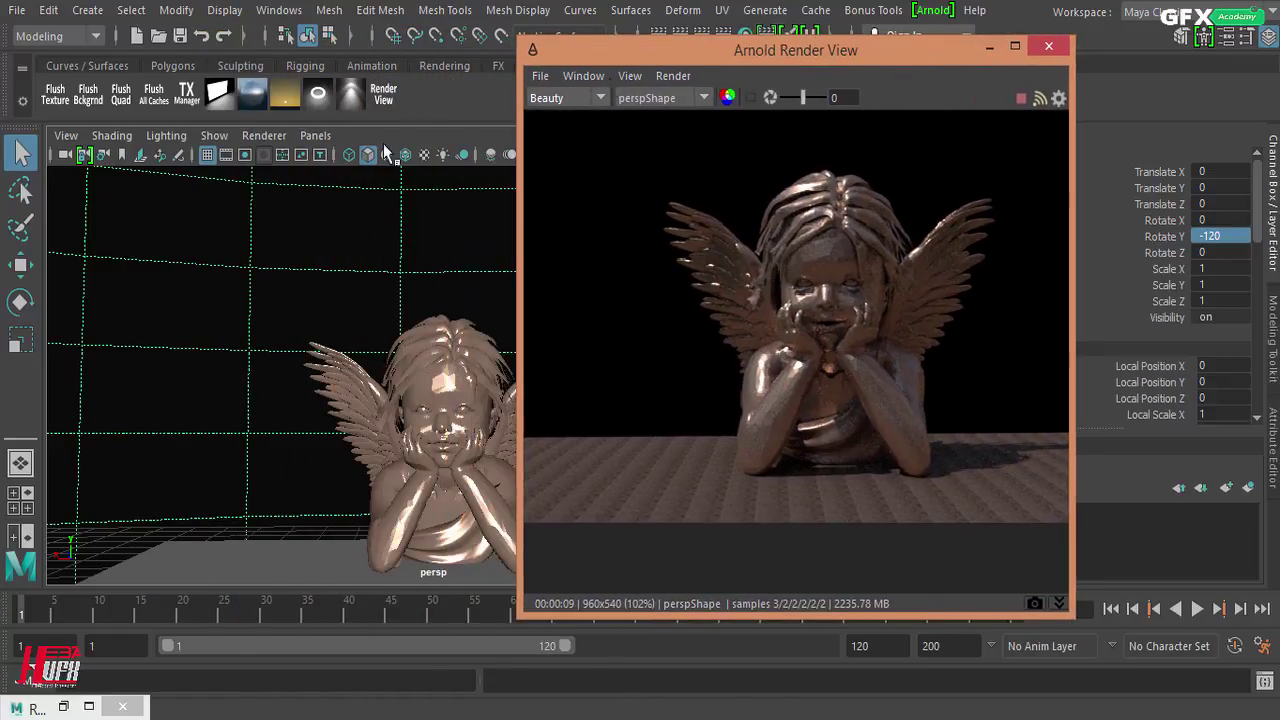
{"action": "left_click", "coordinate": [18, 304]}
{"action": "left_click_drag", "start_coordinate": [297, 266], "coordinate": [352, 373]}
{"action": "left_click_drag", "start_coordinate": [366, 471], "coordinate": [356, 496]}
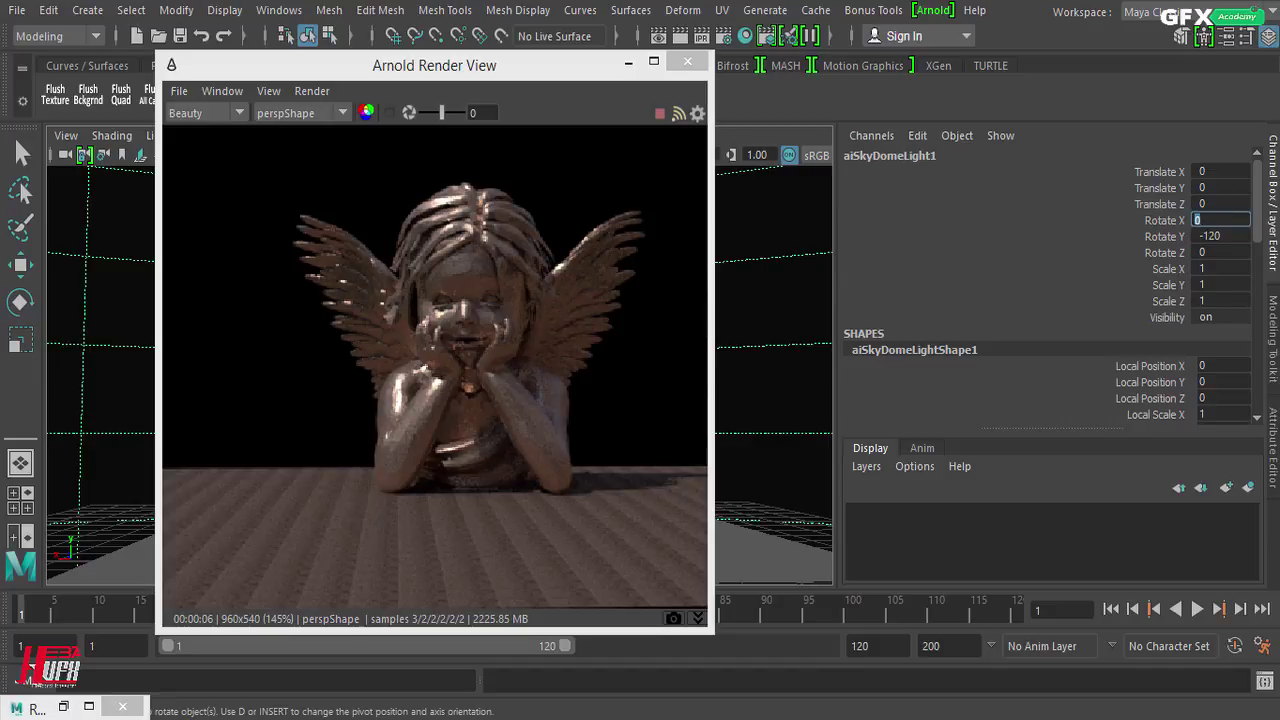
{"action": "left_click", "coordinate": [1272, 468]}
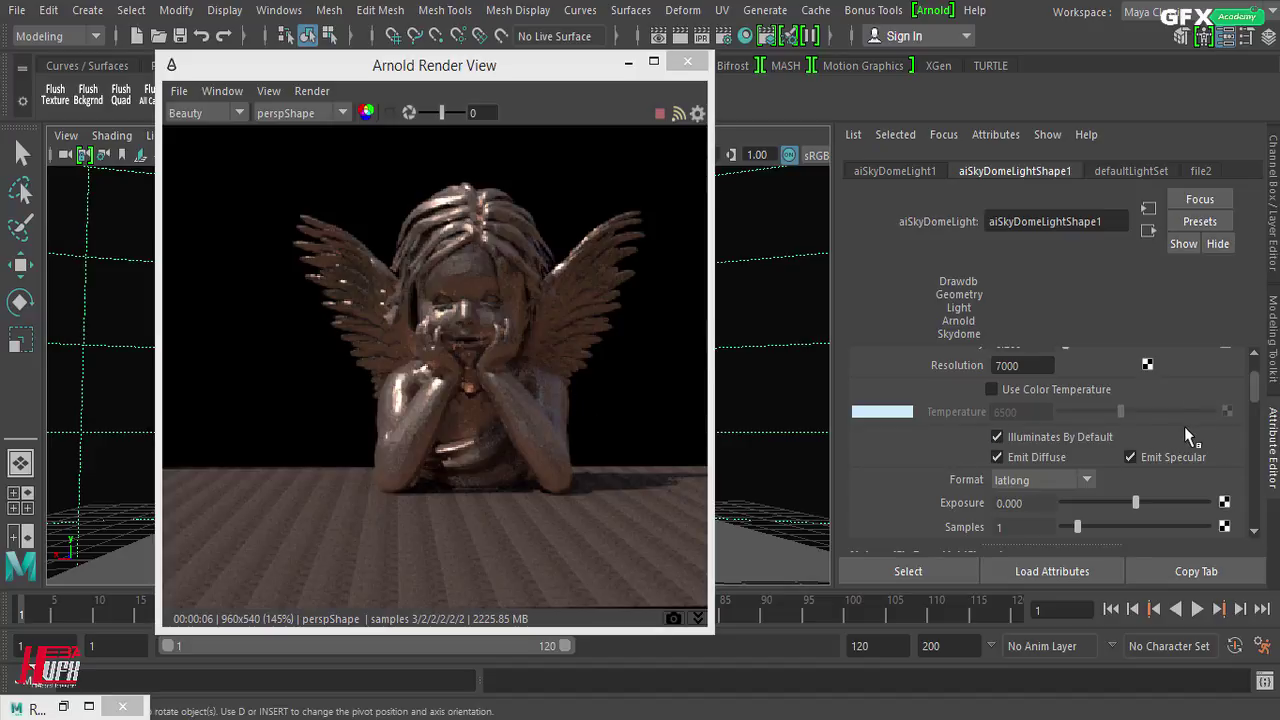
{"action": "left_click_drag", "start_coordinate": [1258, 389], "coordinate": [1261, 421]}
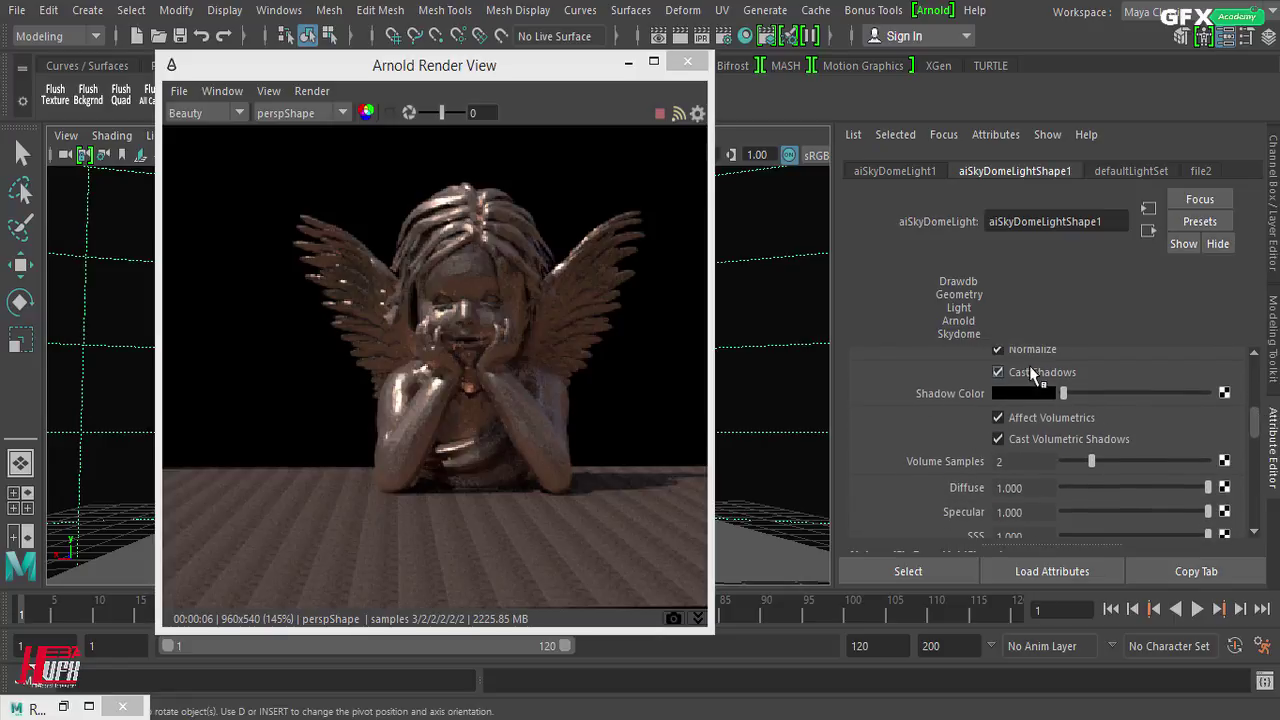
{"action": "scroll", "coordinate": [1150, 446], "scroll_direction": "down", "scroll_amount": 3}
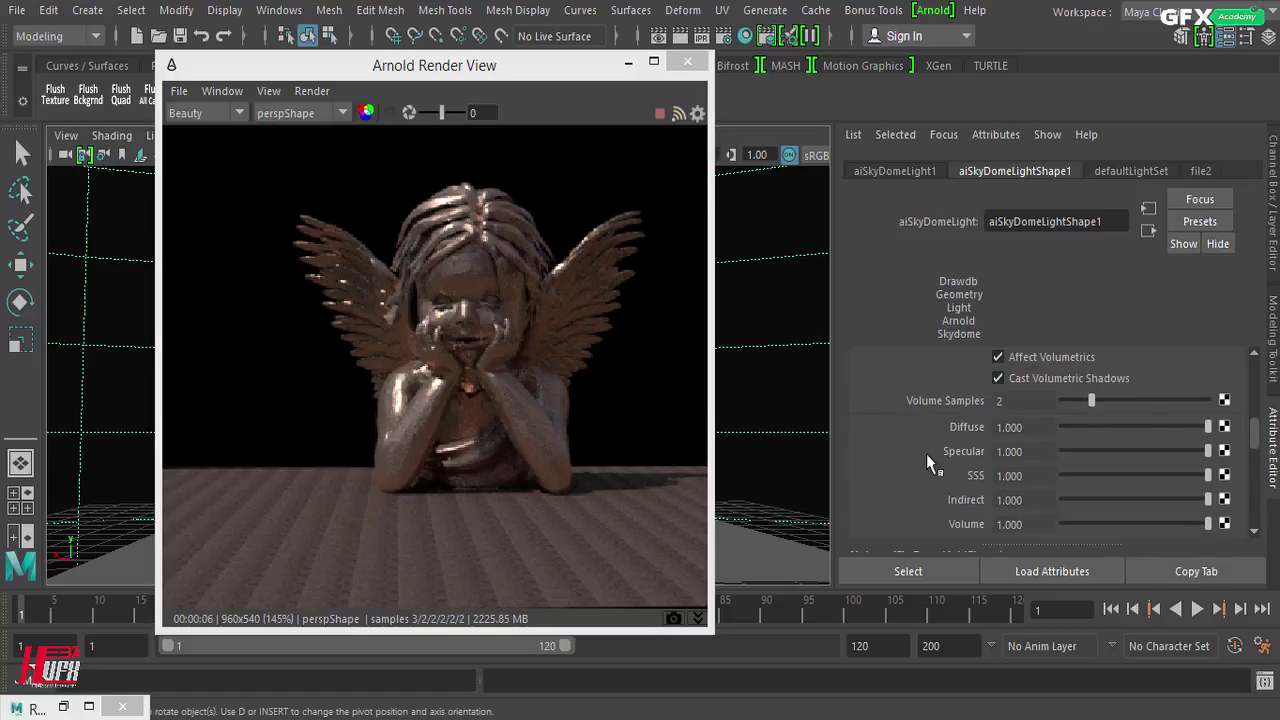
{"action": "scroll", "coordinate": [1046, 492], "scroll_direction": "down", "scroll_amount": 3}
{"action": "scroll", "coordinate": [990, 422], "scroll_direction": "down", "scroll_amount": 10}
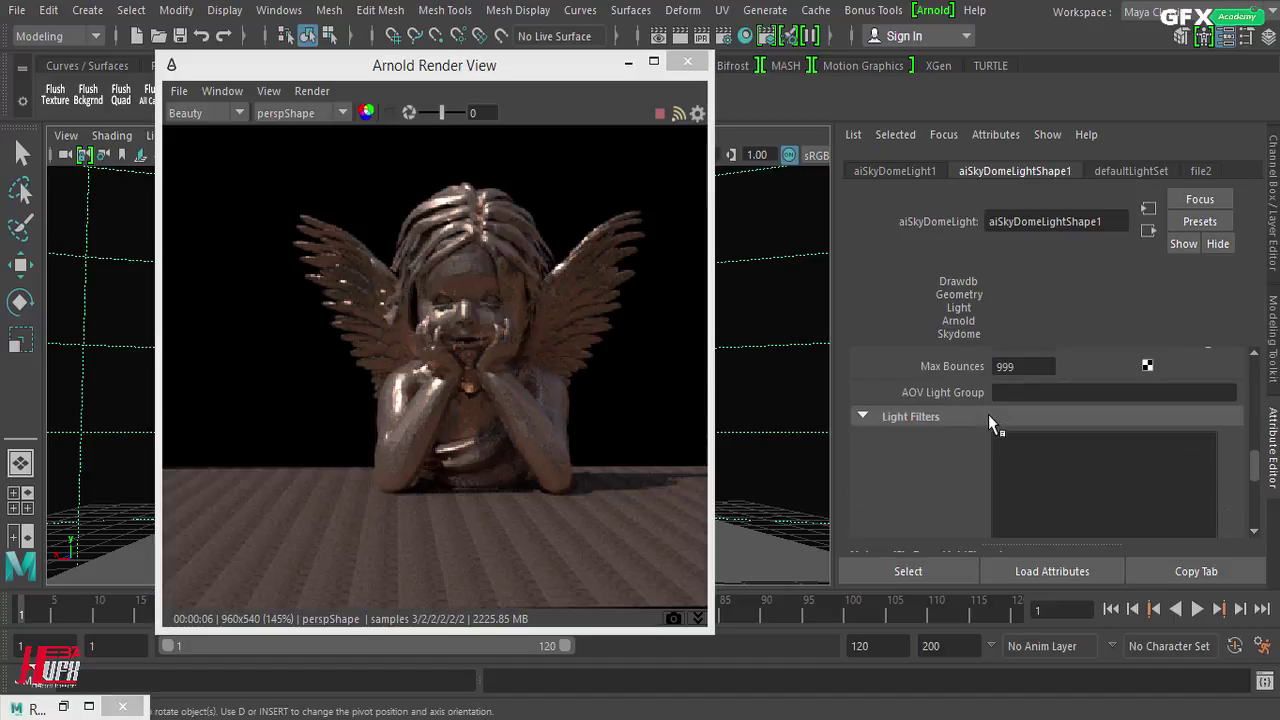
{"action": "scroll", "coordinate": [988, 428], "scroll_direction": "up", "scroll_amount": 3}
{"action": "scroll", "coordinate": [988, 428], "scroll_direction": "up", "scroll_amount": 10}
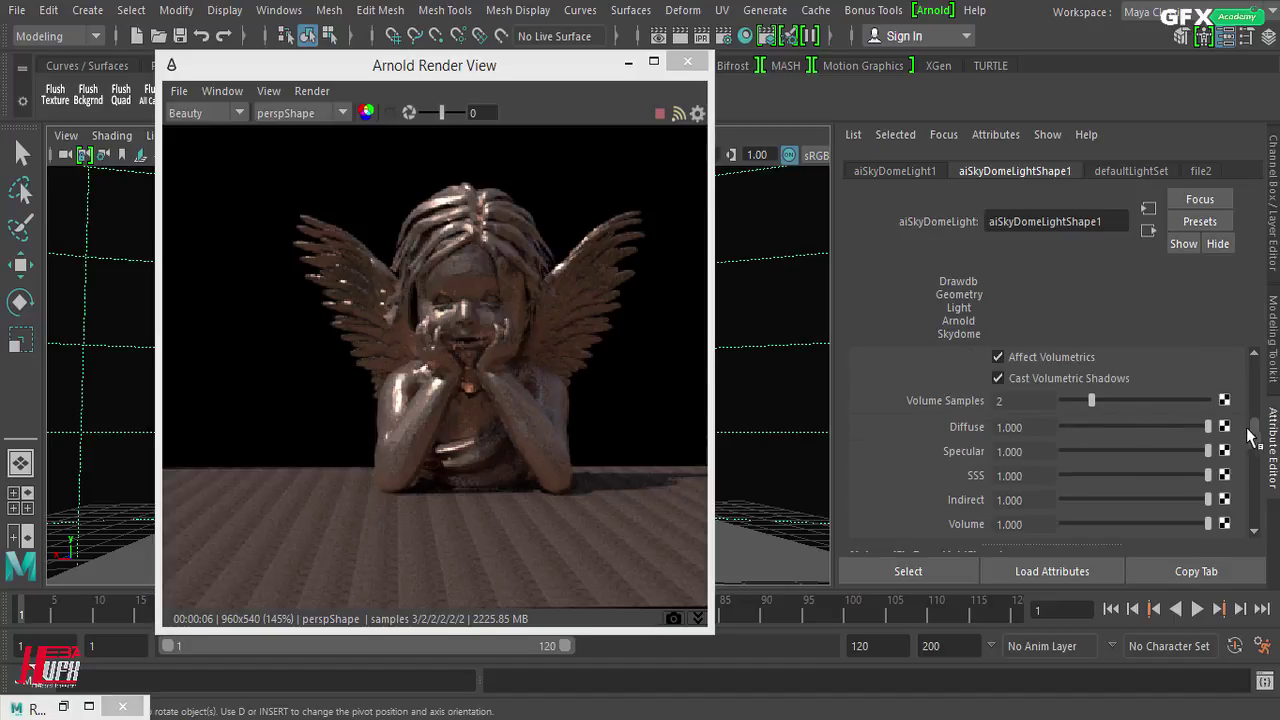
{"action": "left_click_drag", "start_coordinate": [1257, 436], "coordinate": [1259, 374]}
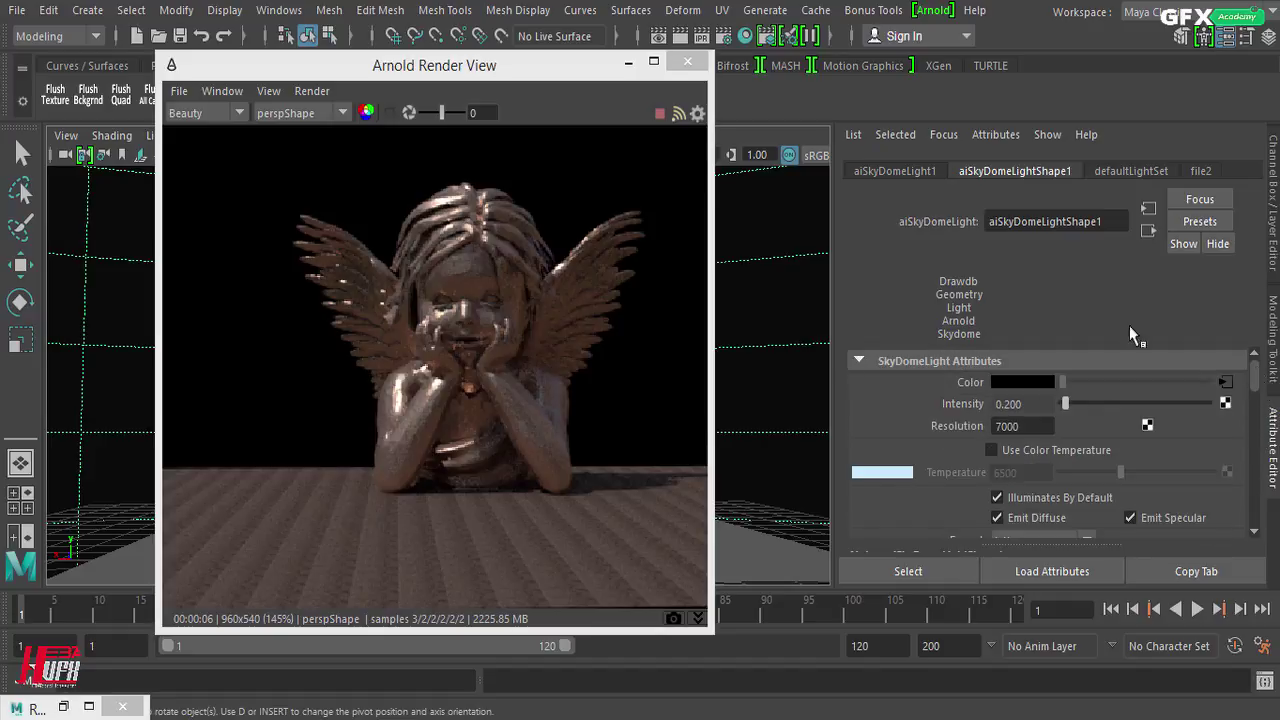
{"action": "left_click_drag", "start_coordinate": [513, 76], "coordinate": [739, 78]}
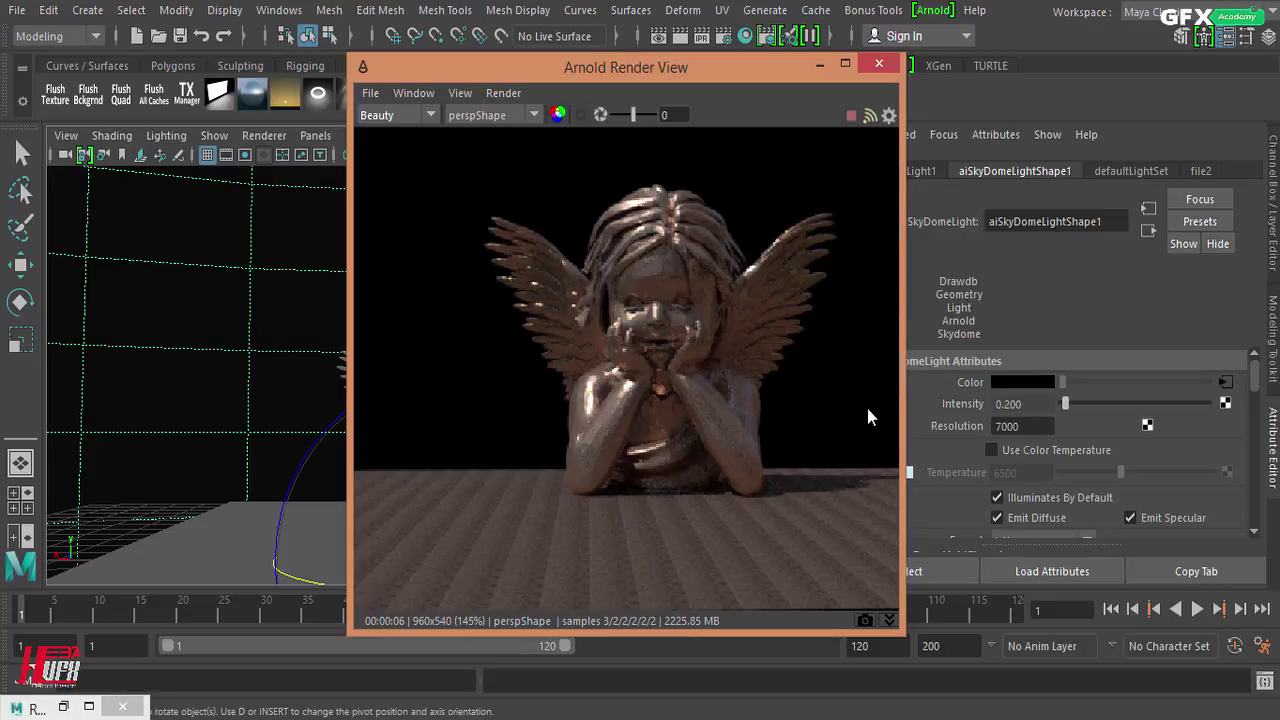
{"action": "left_click_drag", "start_coordinate": [772, 73], "coordinate": [550, 59]}
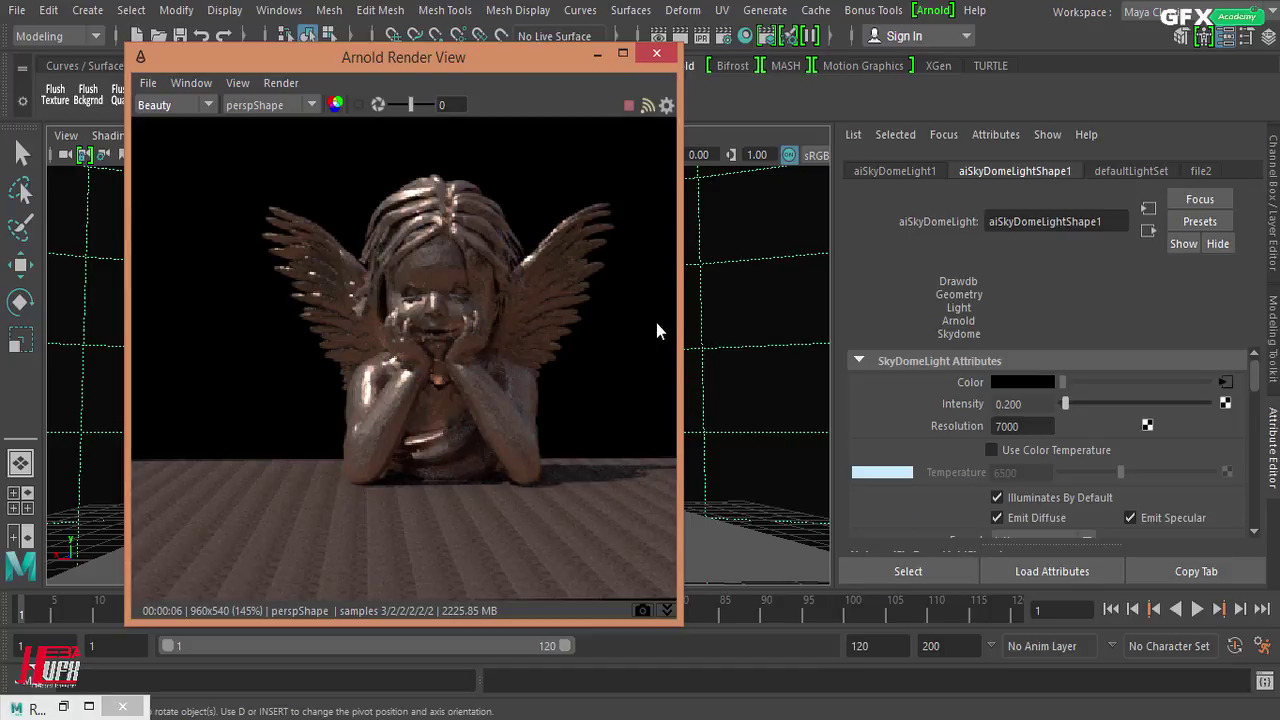
{"action": "left_click", "coordinate": [800, 118]}
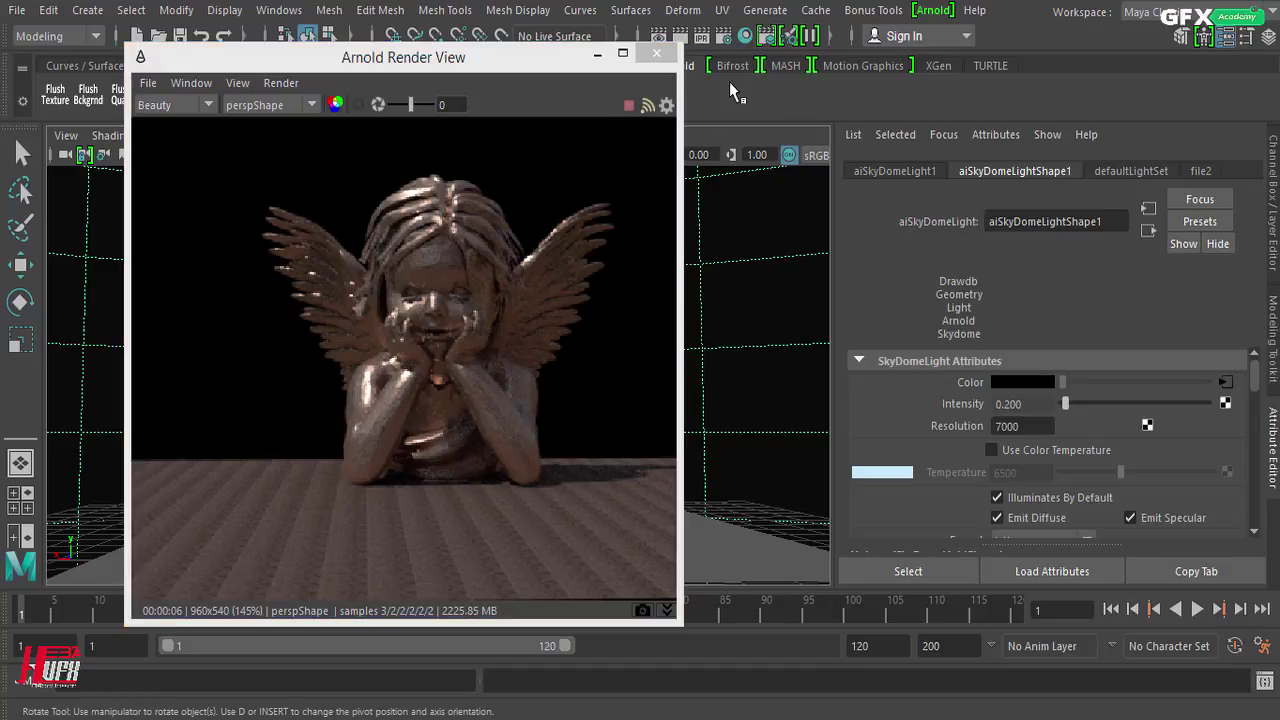
Set the Arnold Environment Background to a new Sky Shader in Render Settings, then close it
{"action": "left_click", "coordinate": [726, 40]}
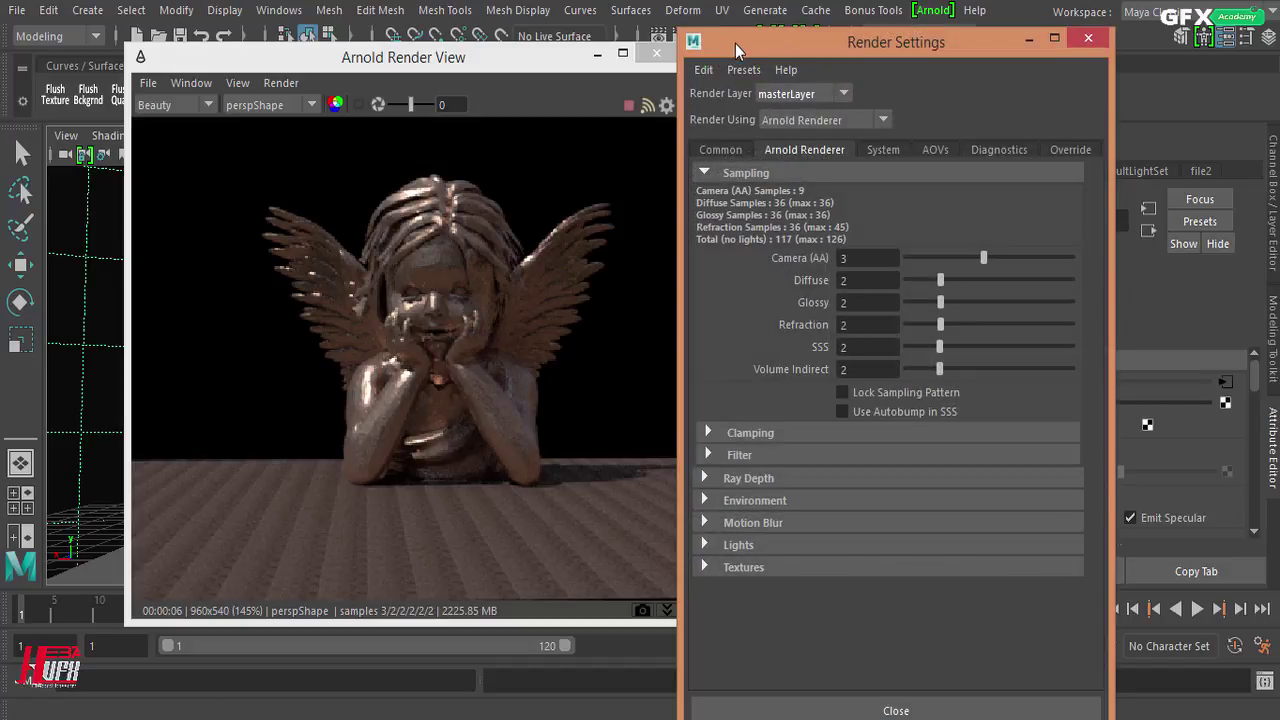
{"action": "left_click", "coordinate": [745, 501]}
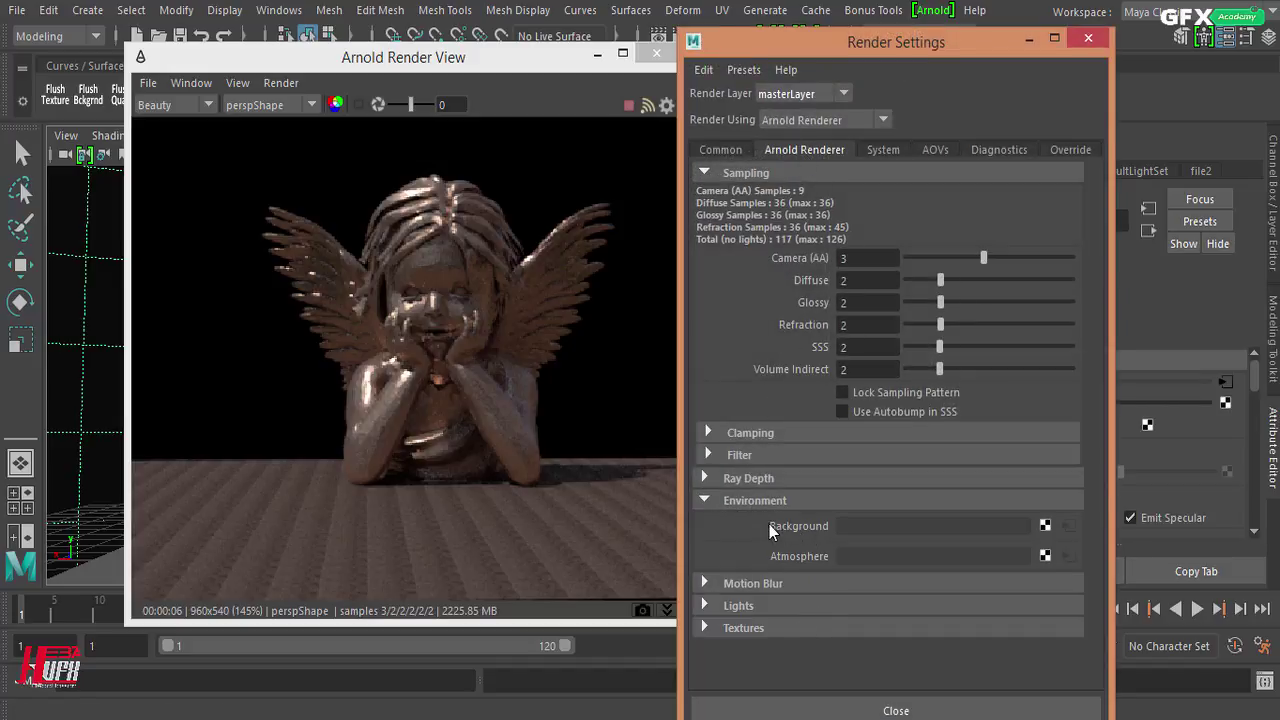
{"action": "left_click", "coordinate": [1045, 526]}
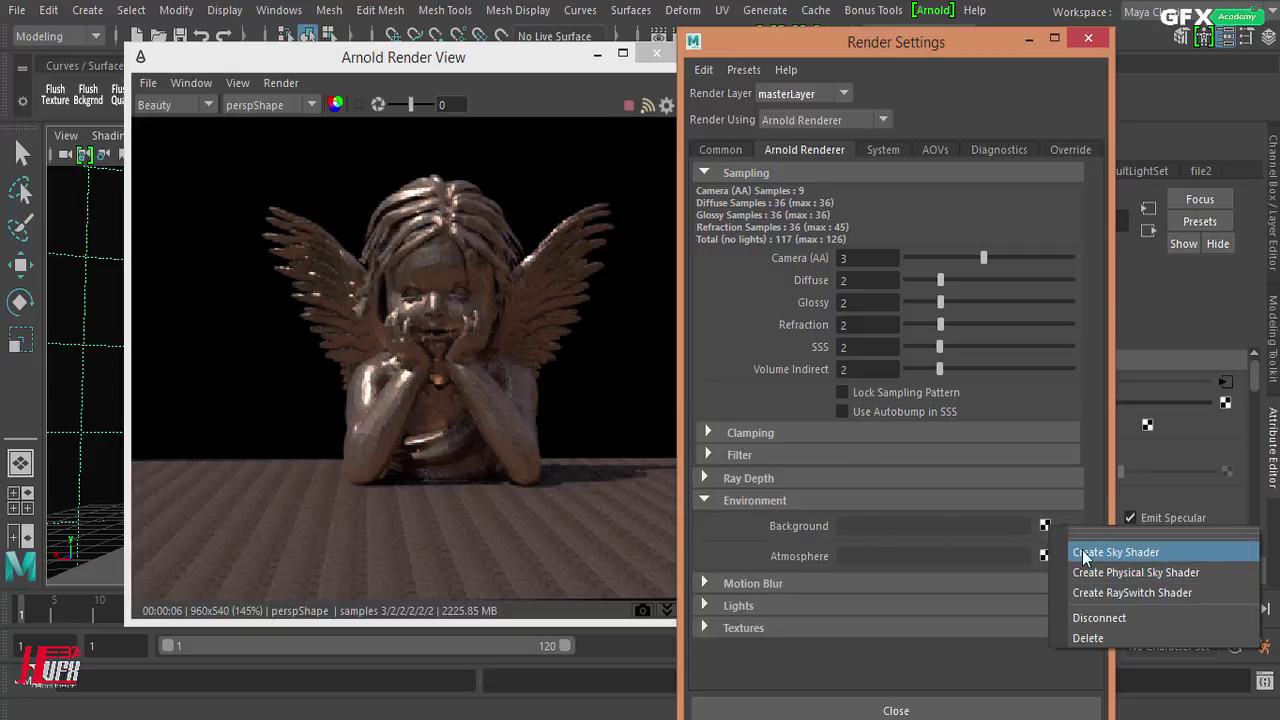
{"action": "left_click", "coordinate": [1191, 552]}
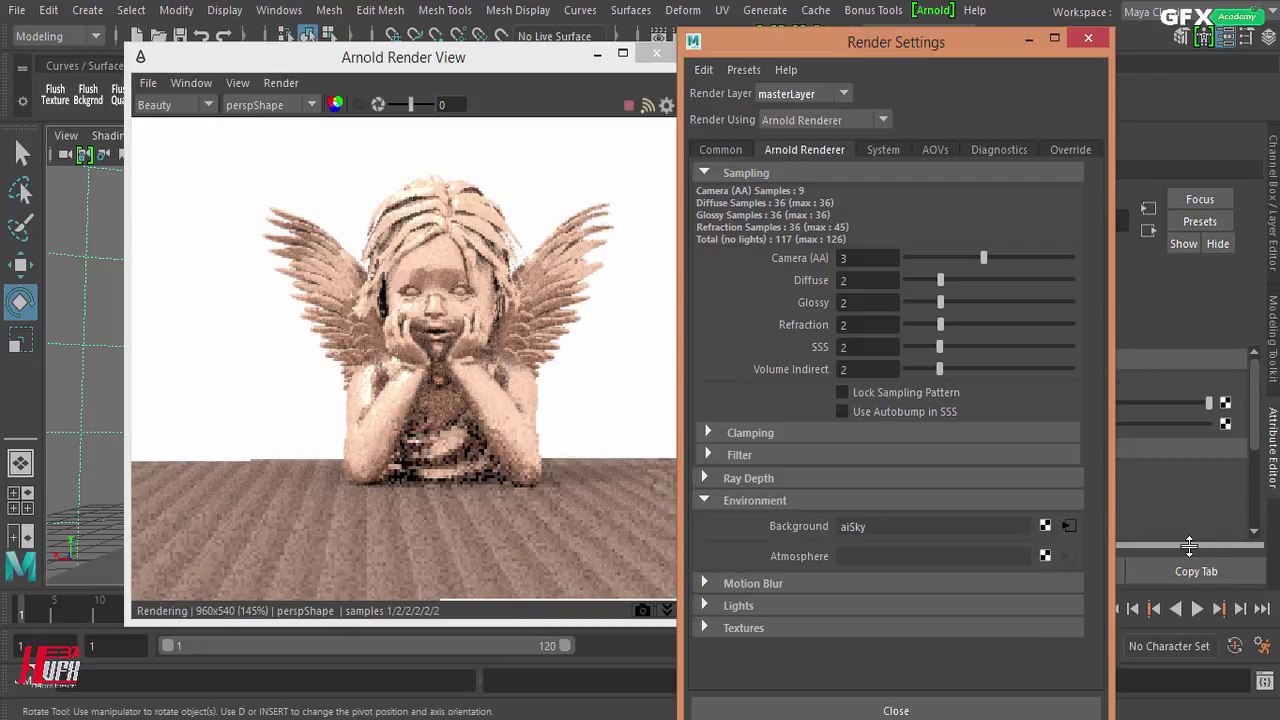
{"action": "left_click", "coordinate": [1090, 40]}
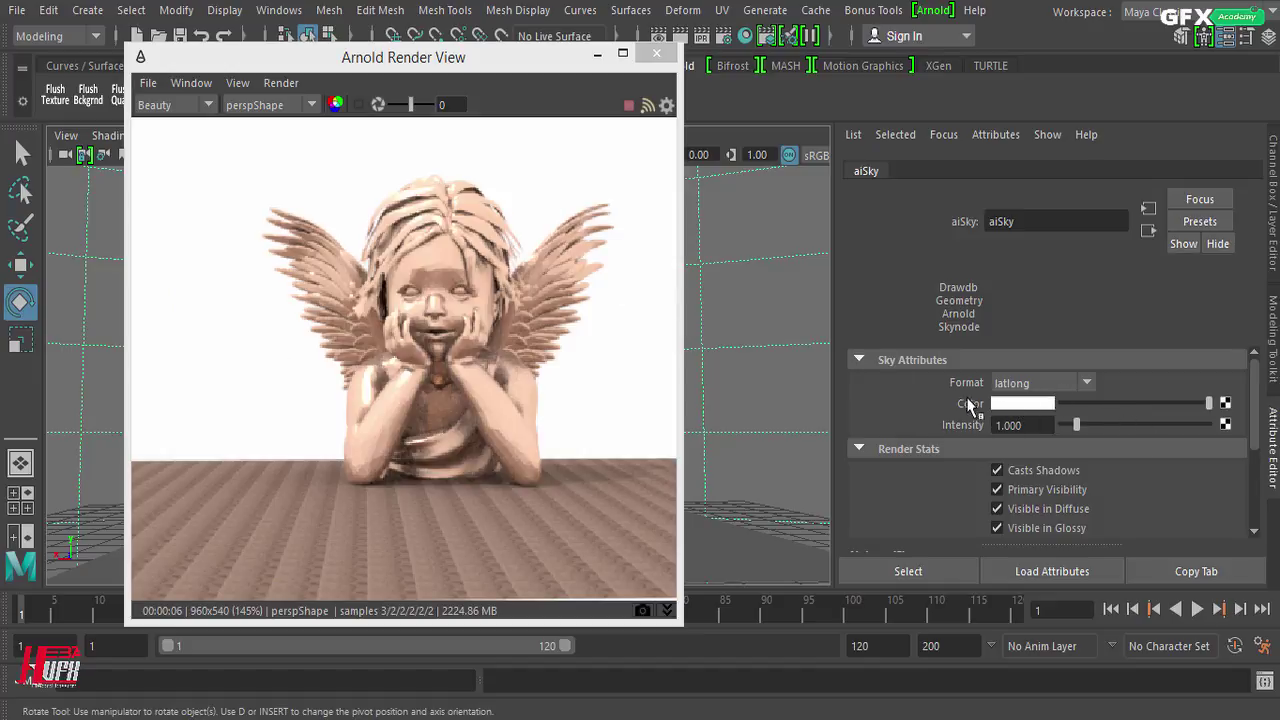
Map a File texture to the aiSky Color and load HDRI_Amended.tx as its image
{"action": "left_click", "coordinate": [1225, 404]}
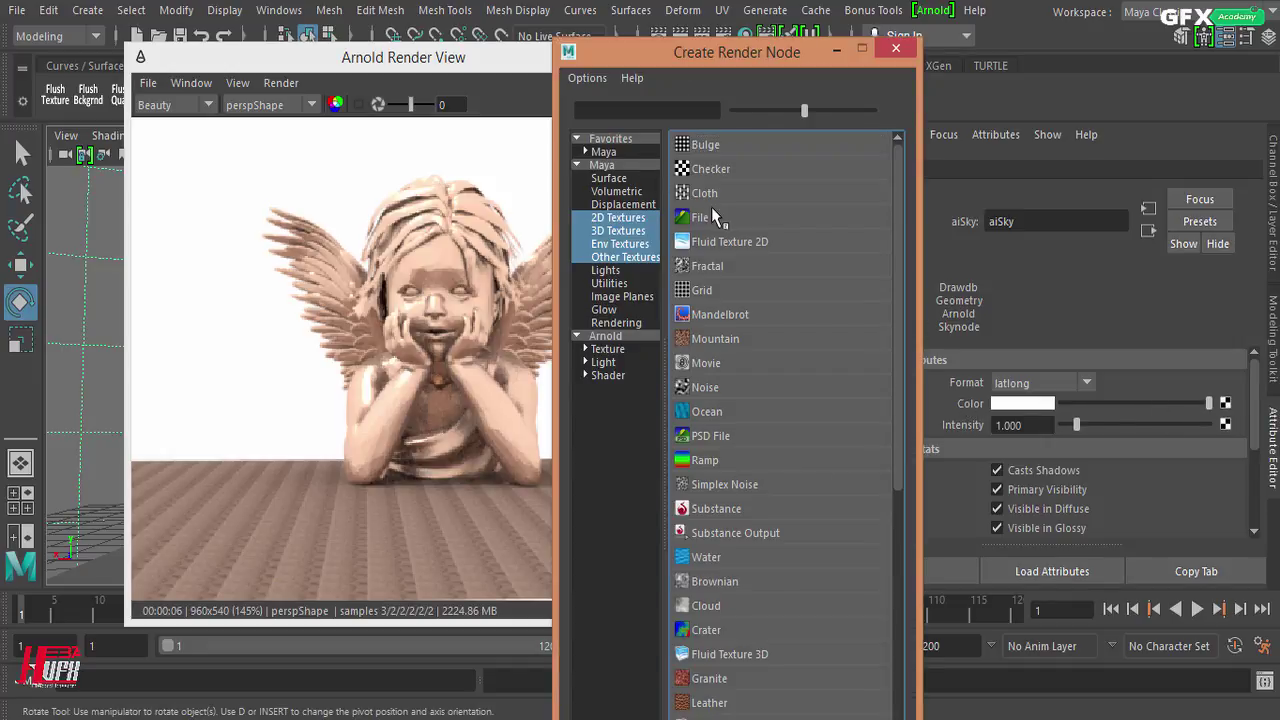
{"action": "left_click", "coordinate": [711, 210]}
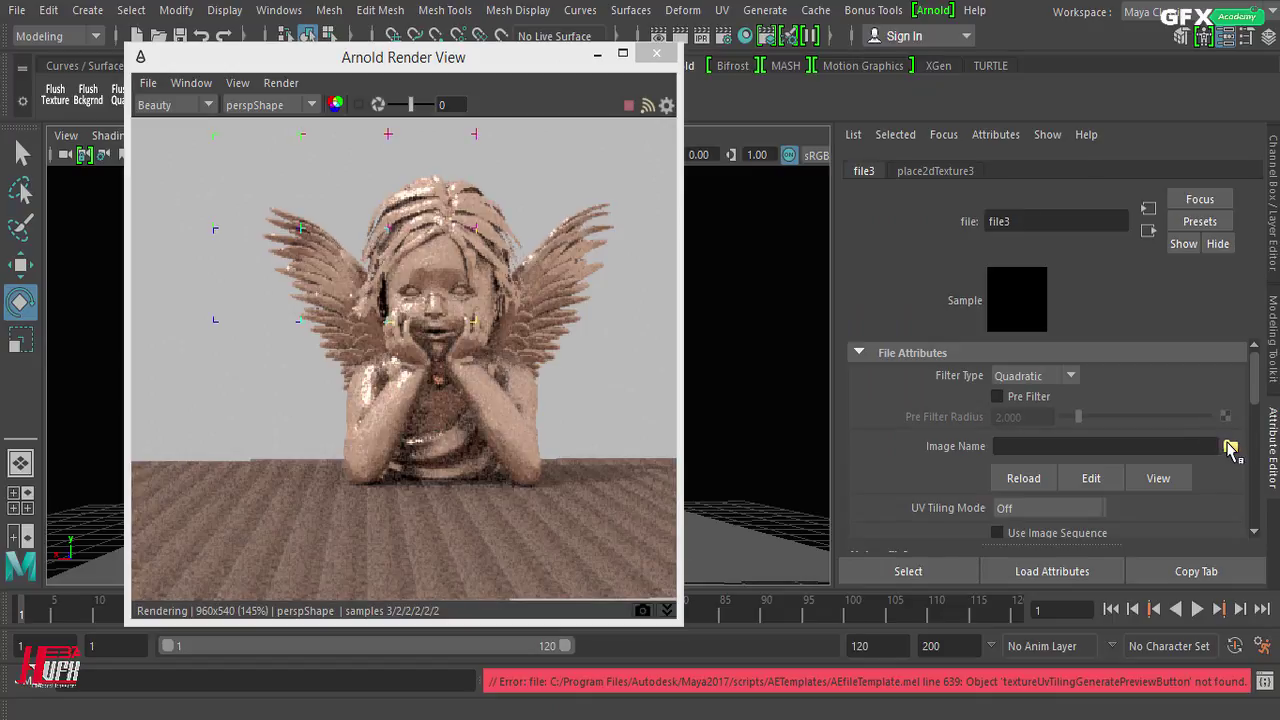
{"action": "left_click", "coordinate": [1229, 447]}
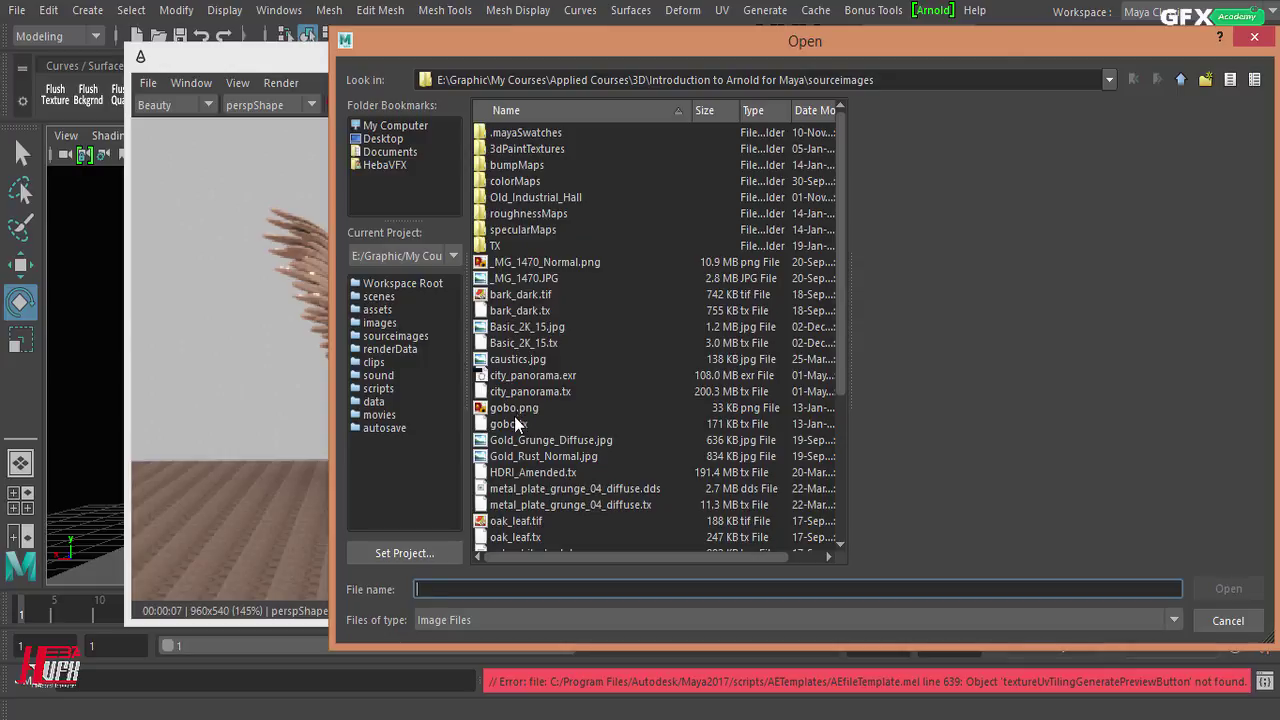
{"action": "left_click", "coordinate": [519, 392]}
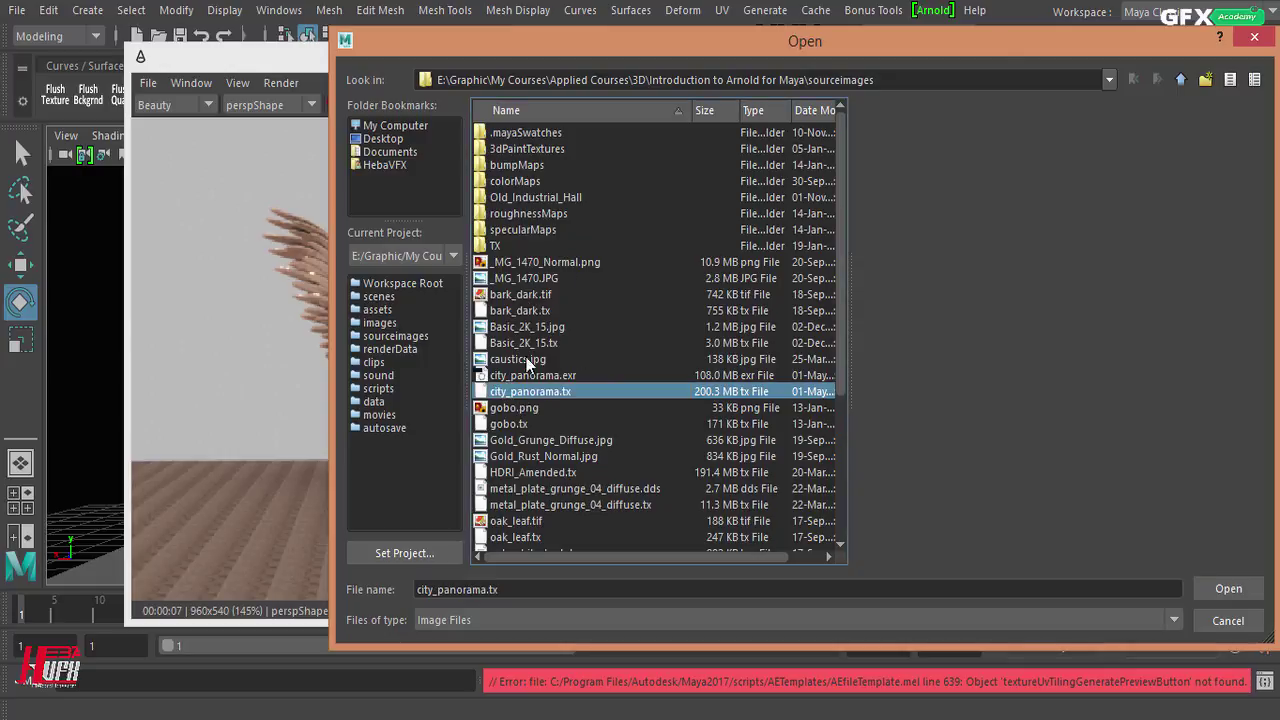
{"action": "left_click", "coordinate": [534, 474]}
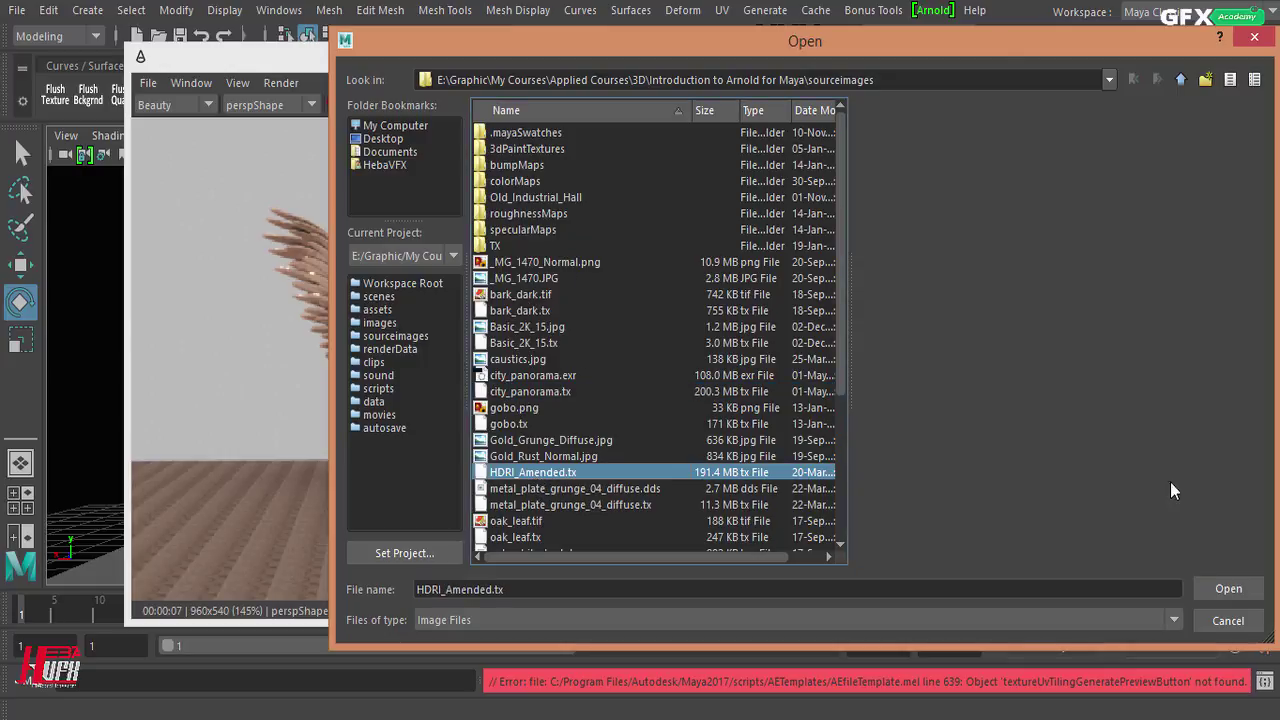
{"action": "left_click", "coordinate": [1228, 589]}
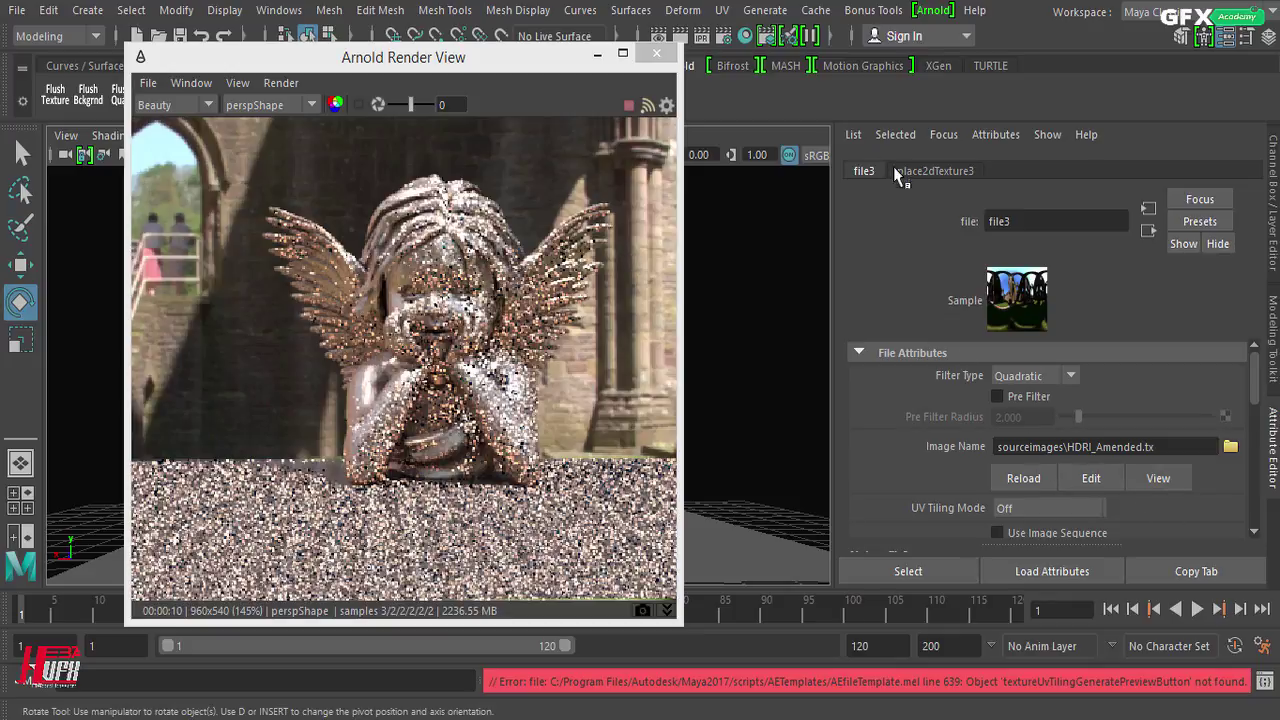
Back in the aiSky tab, select its node name, scroll to Render Stats and expand the snapshot strip
{"action": "left_click", "coordinate": [1149, 229]}
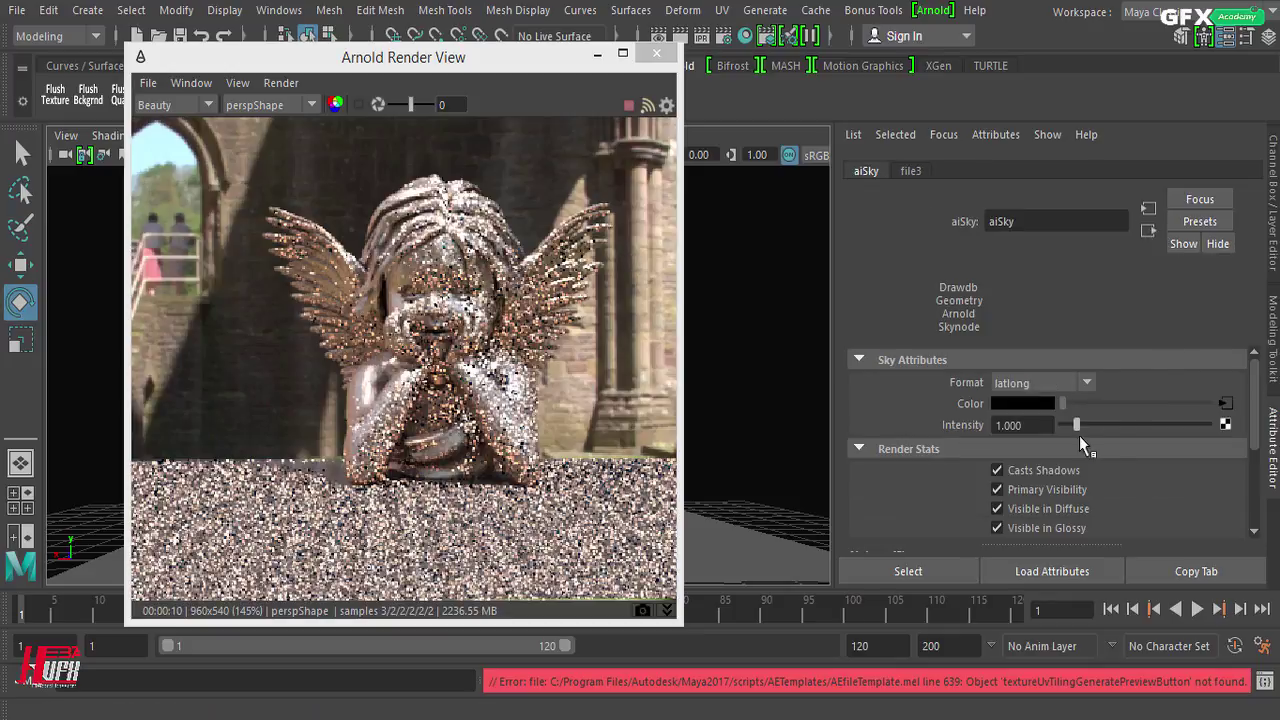
{"action": "double_click", "coordinate": [1001, 221]}
{"action": "left_click_drag", "start_coordinate": [1256, 378], "coordinate": [1258, 413]}
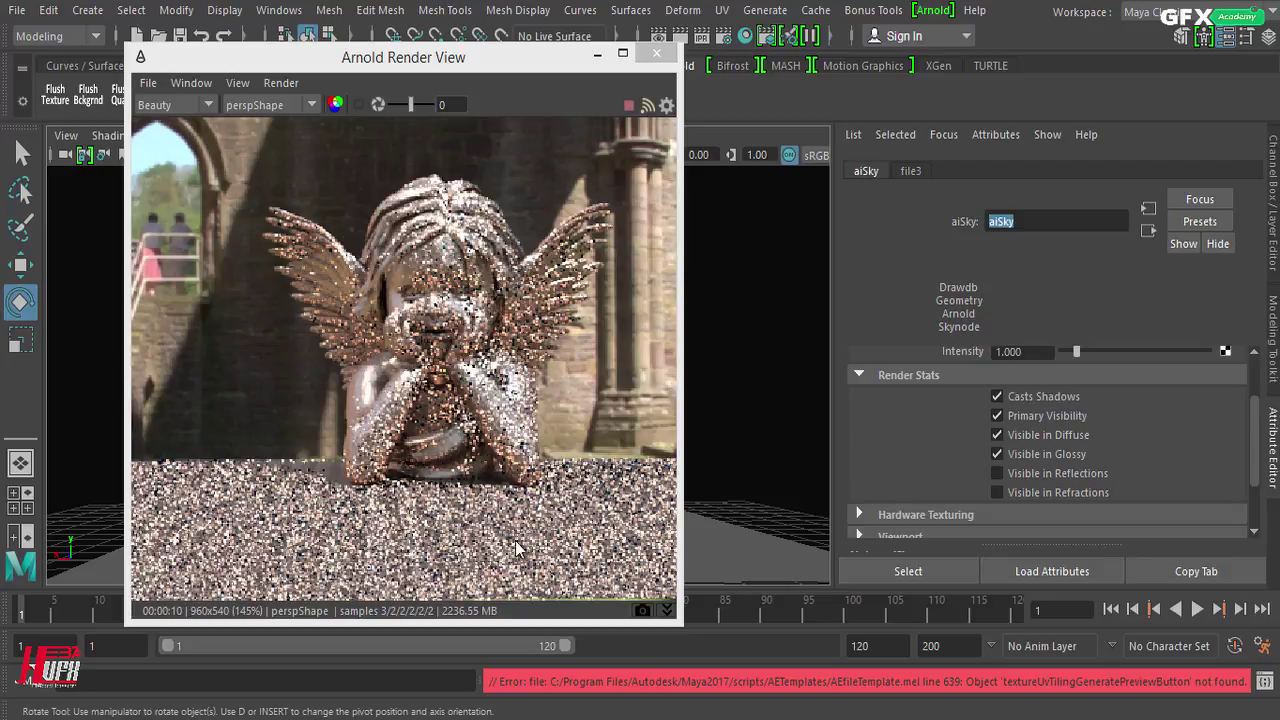
{"action": "left_click", "coordinate": [666, 610]}
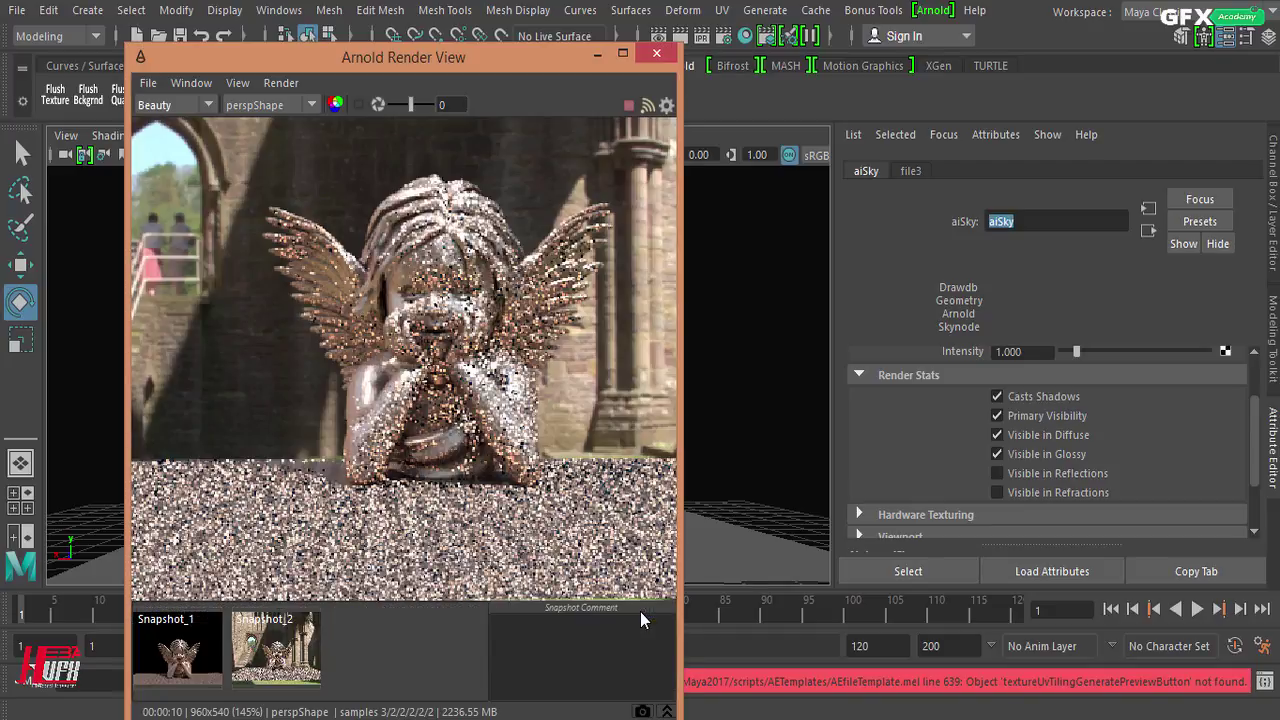
View Snapshot_1 and Snapshot_2, then turn off the sky's glossy, diffuse visibility and shadow casting
{"action": "left_click", "coordinate": [173, 650]}
{"action": "left_click", "coordinate": [240, 660]}
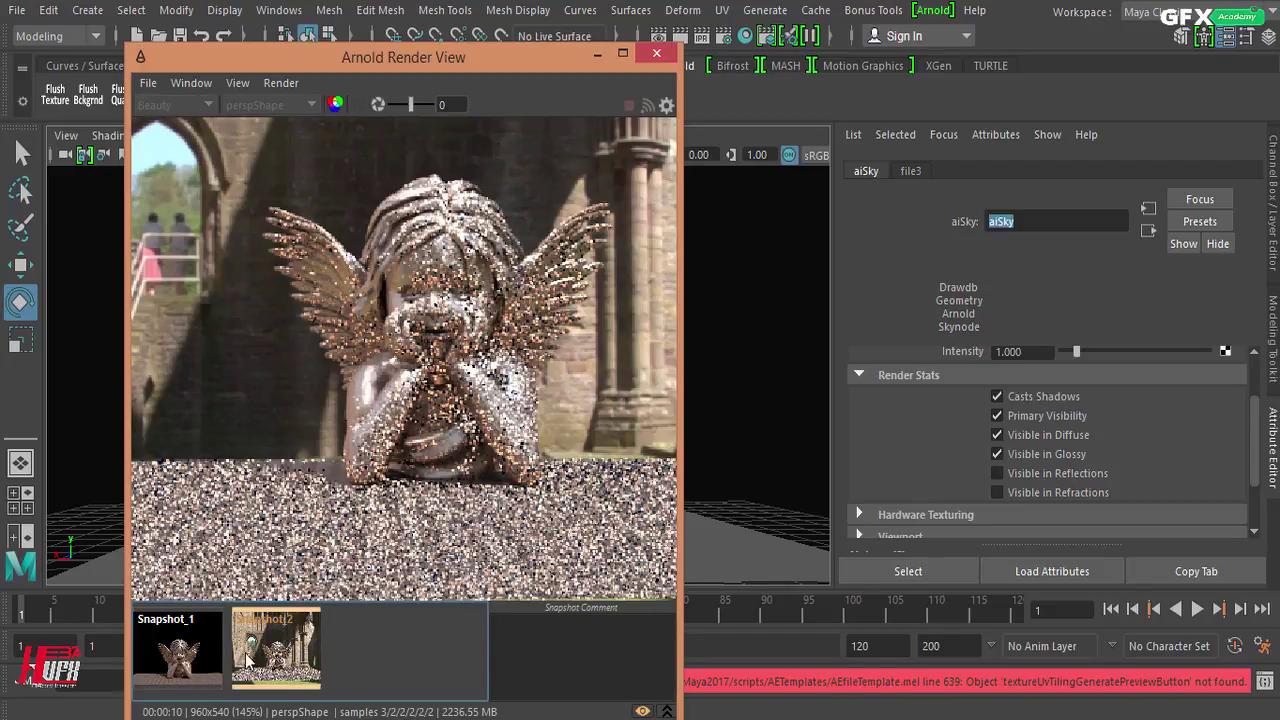
{"action": "left_click", "coordinate": [1080, 458]}
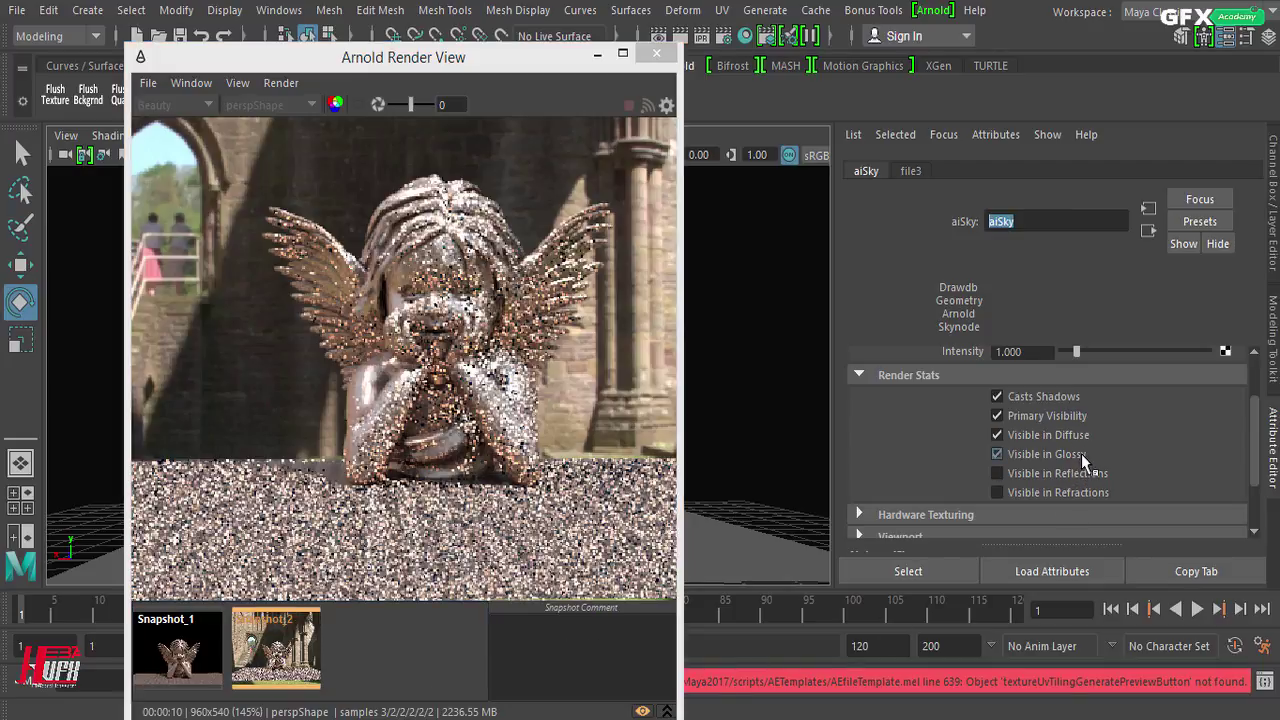
{"action": "left_click", "coordinate": [1080, 437]}
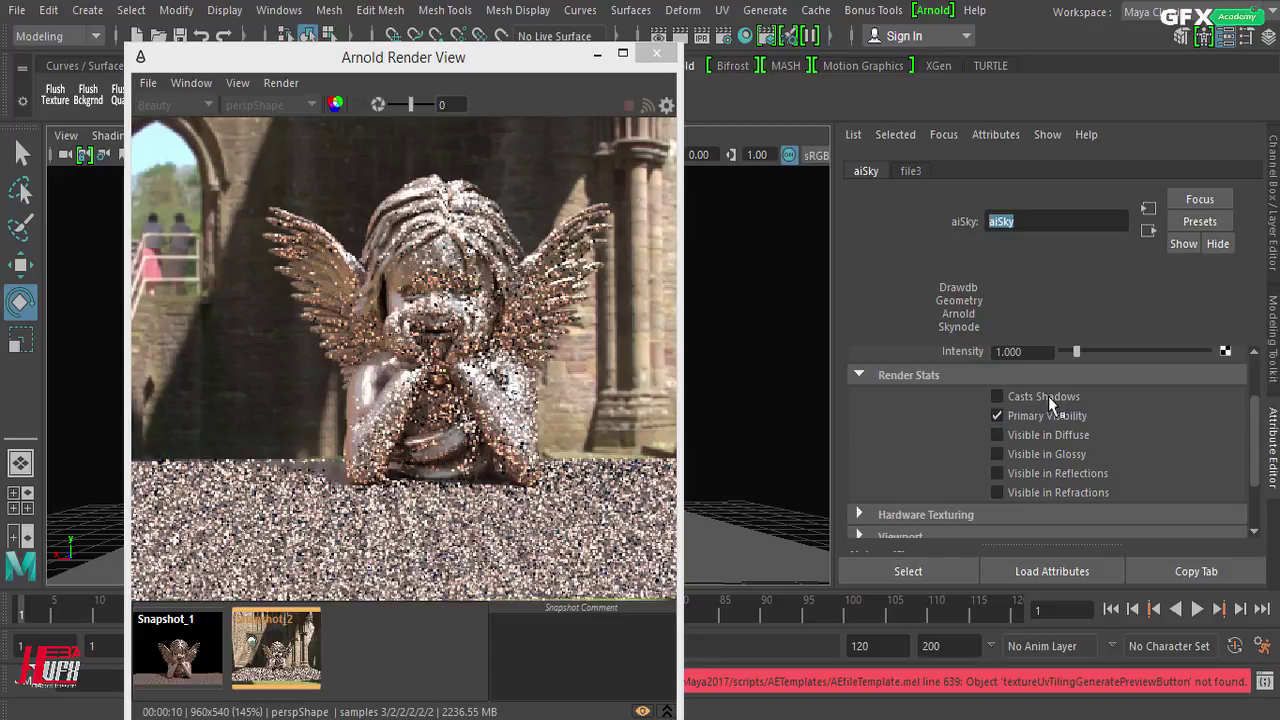
{"action": "left_click", "coordinate": [1050, 399]}
Hide and reshow the snapshot strip, toggling the noisy snapshot against the live render
{"action": "left_click", "coordinate": [666, 712]}
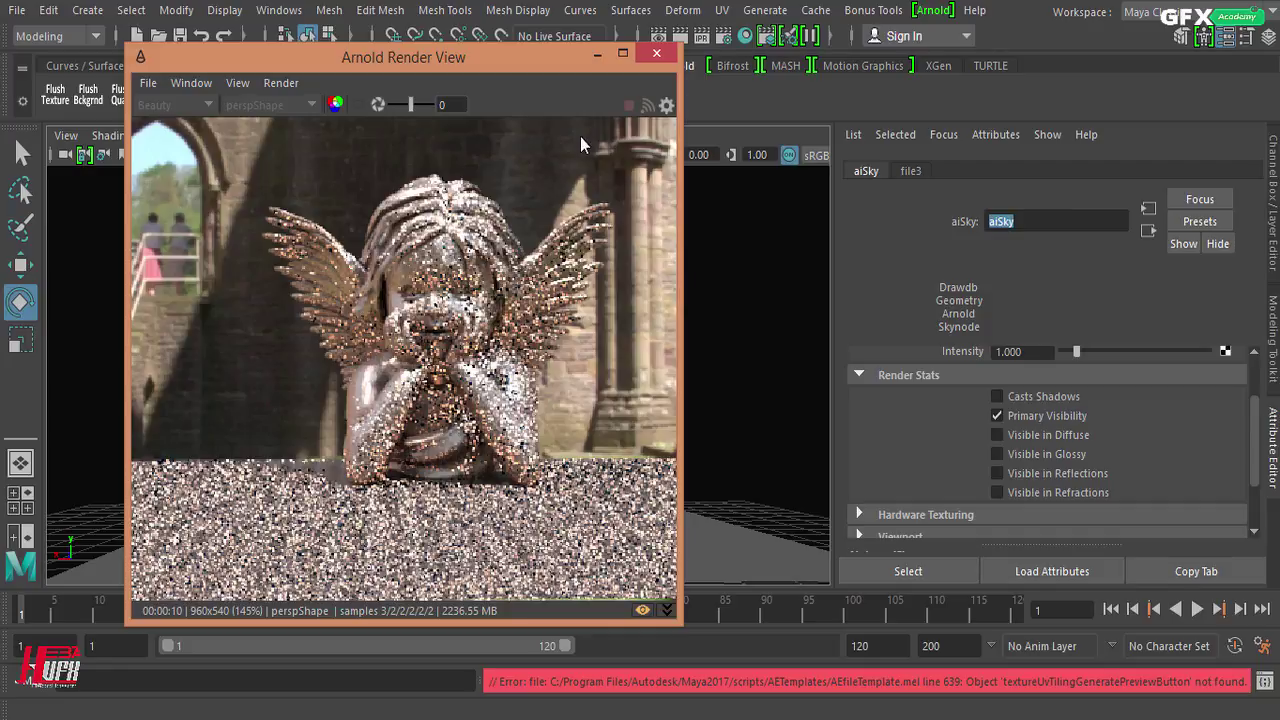
{"action": "left_click", "coordinate": [642, 610]}
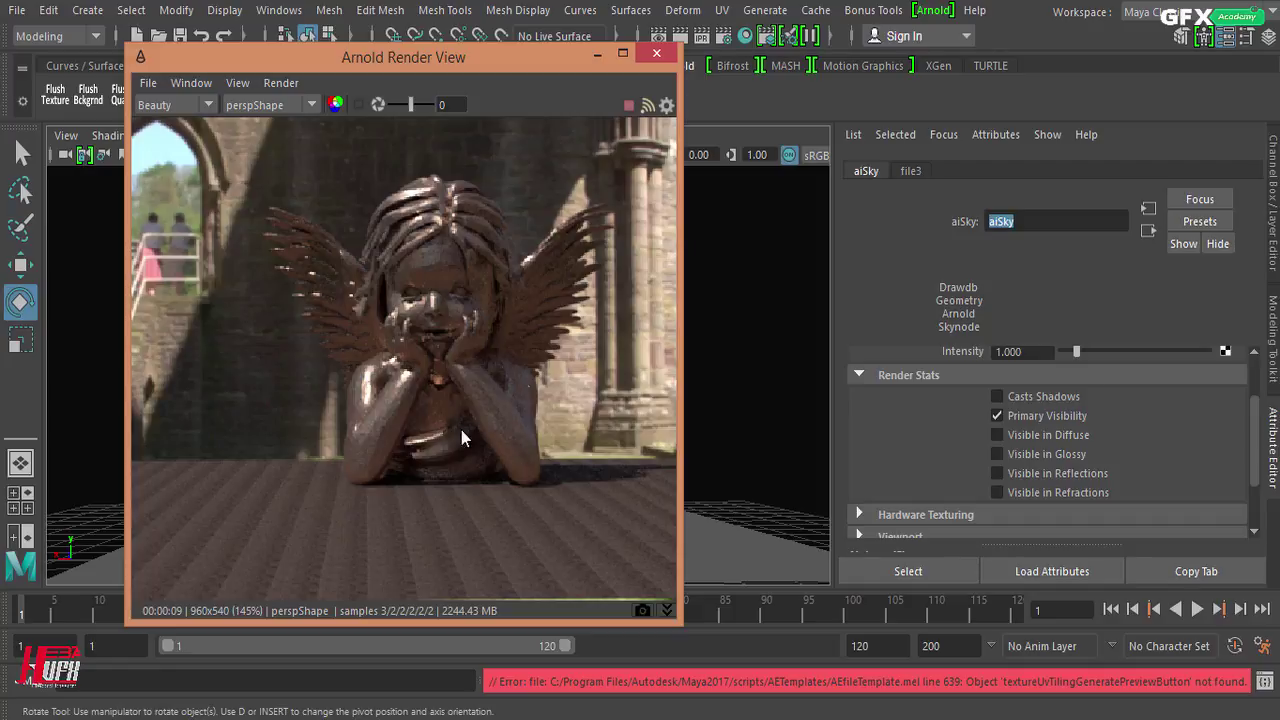
{"action": "left_click", "coordinate": [666, 611]}
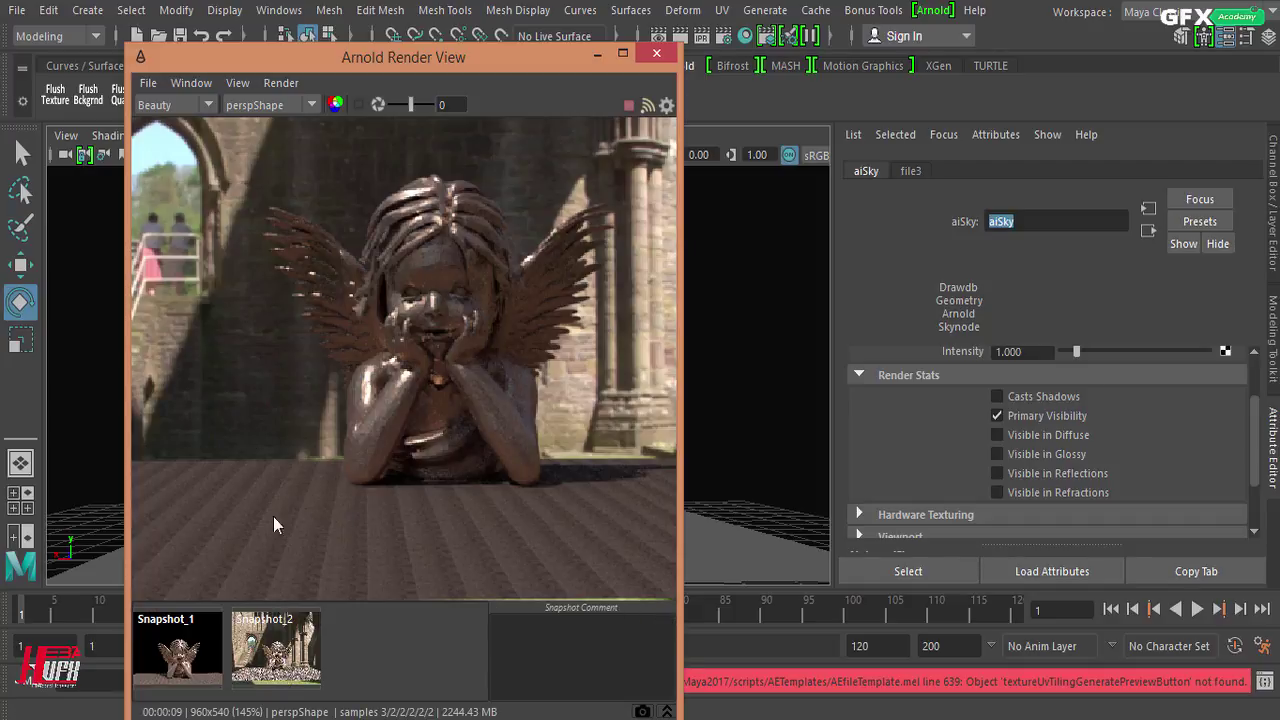
{"action": "left_click", "coordinate": [277, 672]}
{"action": "left_click", "coordinate": [277, 672]}
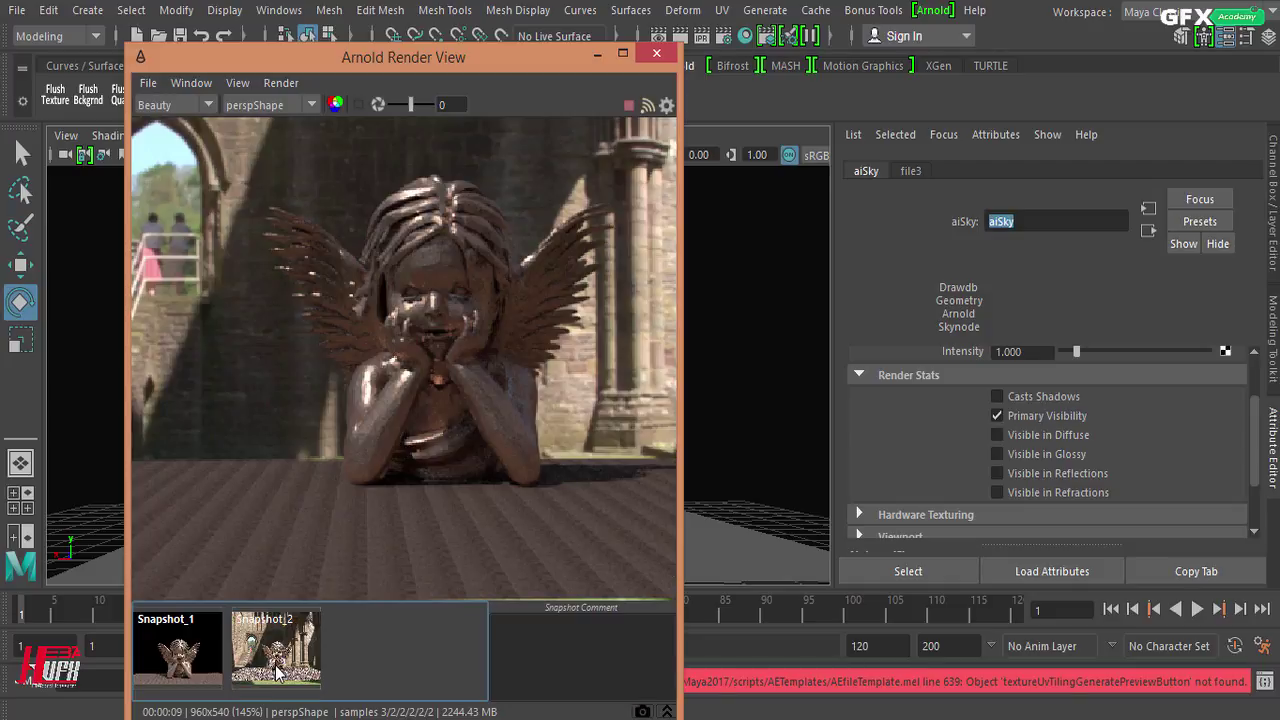
{"action": "left_click", "coordinate": [277, 672]}
{"action": "left_click", "coordinate": [278, 673]}
Set the aiSkyDomeLightShape1 Exposure to 2
{"action": "left_click", "coordinate": [943, 135]}
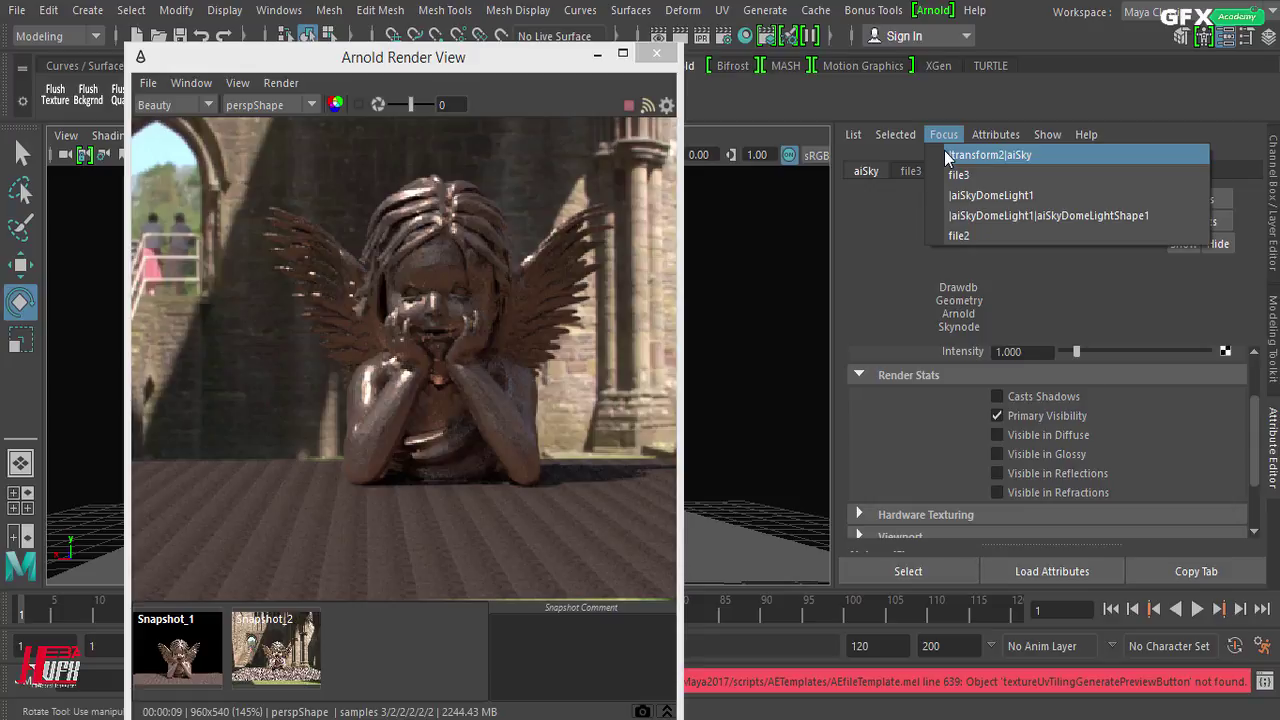
{"action": "left_click", "coordinate": [956, 195]}
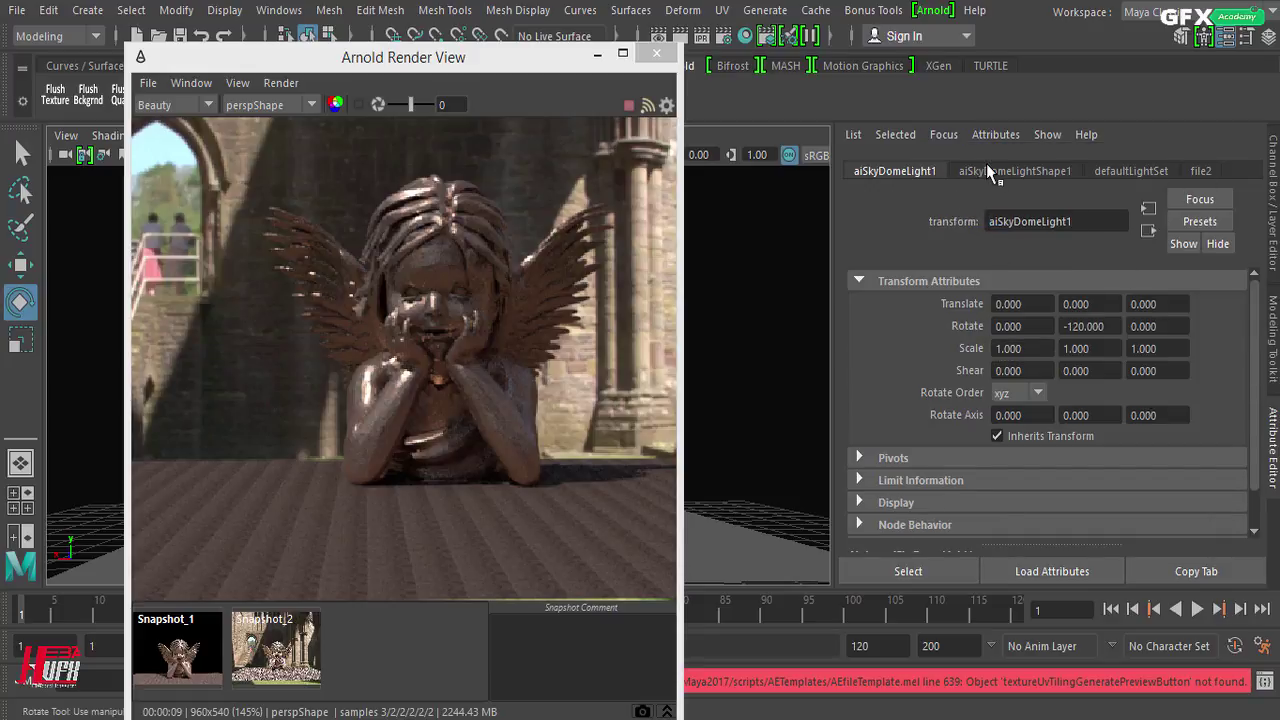
{"action": "left_click", "coordinate": [987, 168]}
{"action": "scroll", "coordinate": [937, 446], "scroll_direction": "down", "scroll_amount": 2}
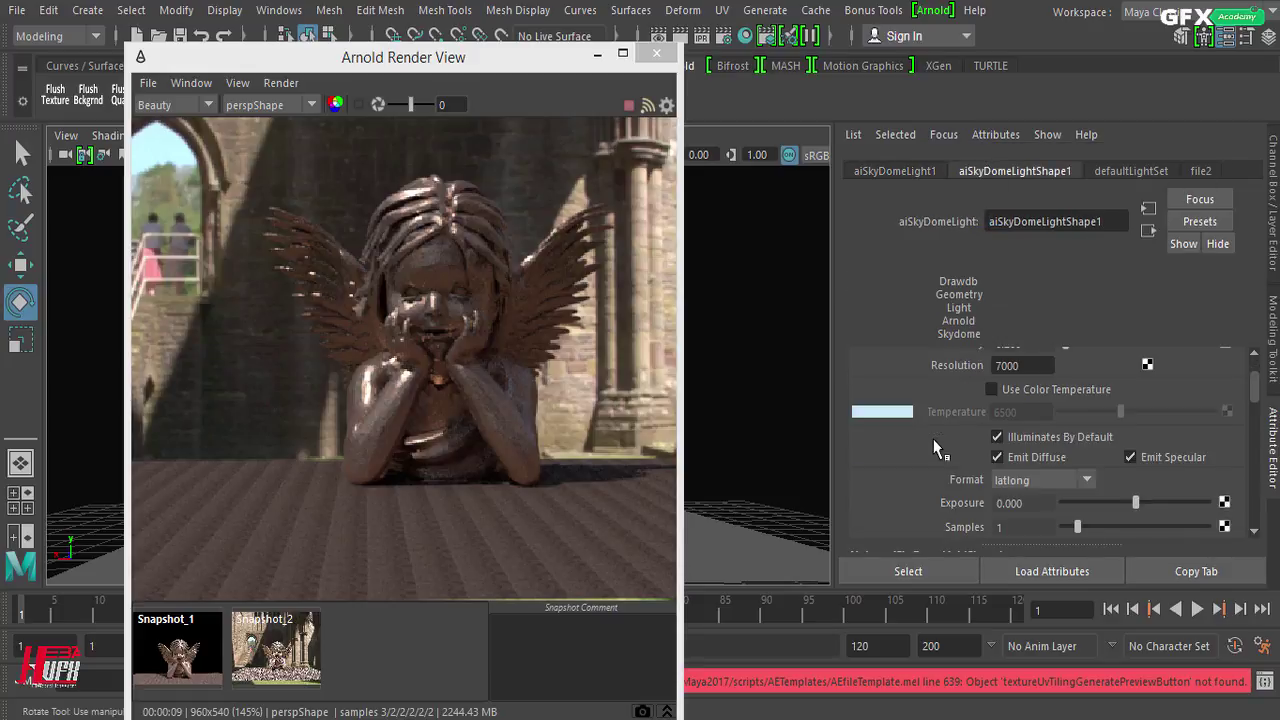
{"action": "left_click", "coordinate": [1037, 509]}
{"action": "type", "text": "2"}
{"action": "key", "text": "Return"}
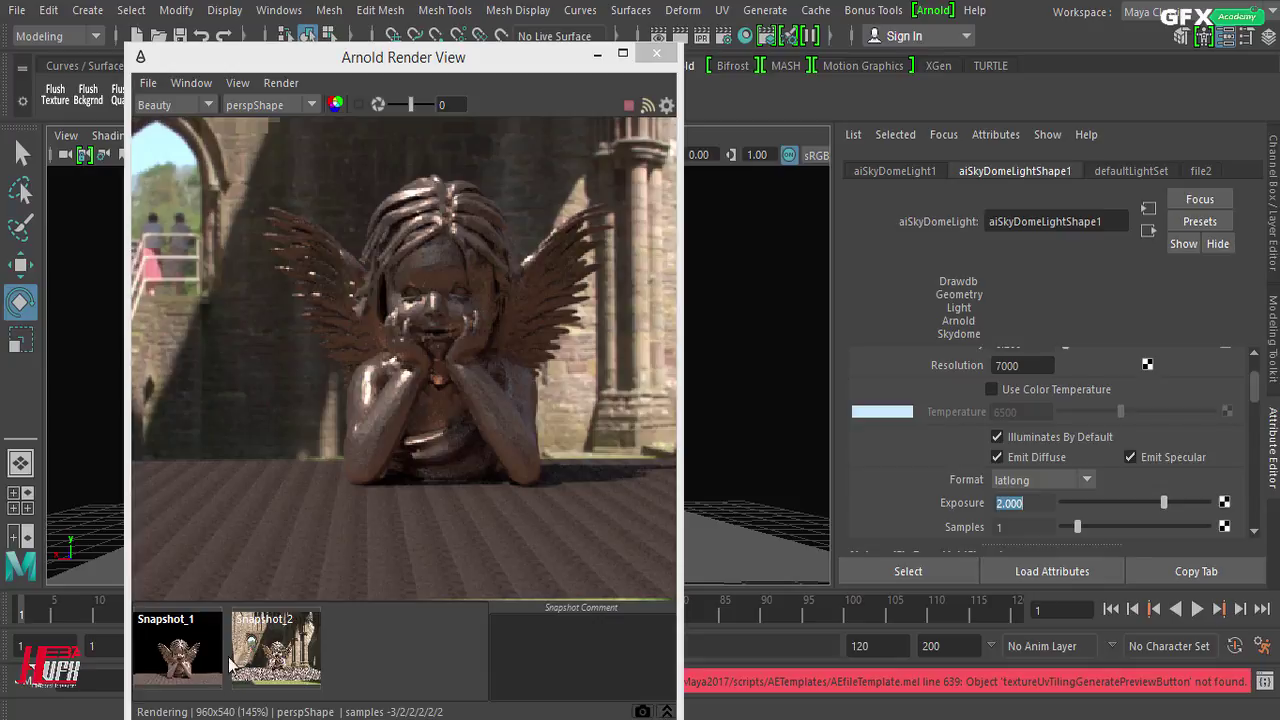
Delete Snapshot_2 and Snapshot_1, collapse the snapshot panel, and show file3 in the Channel Box
{"action": "left_click", "coordinate": [265, 658]}
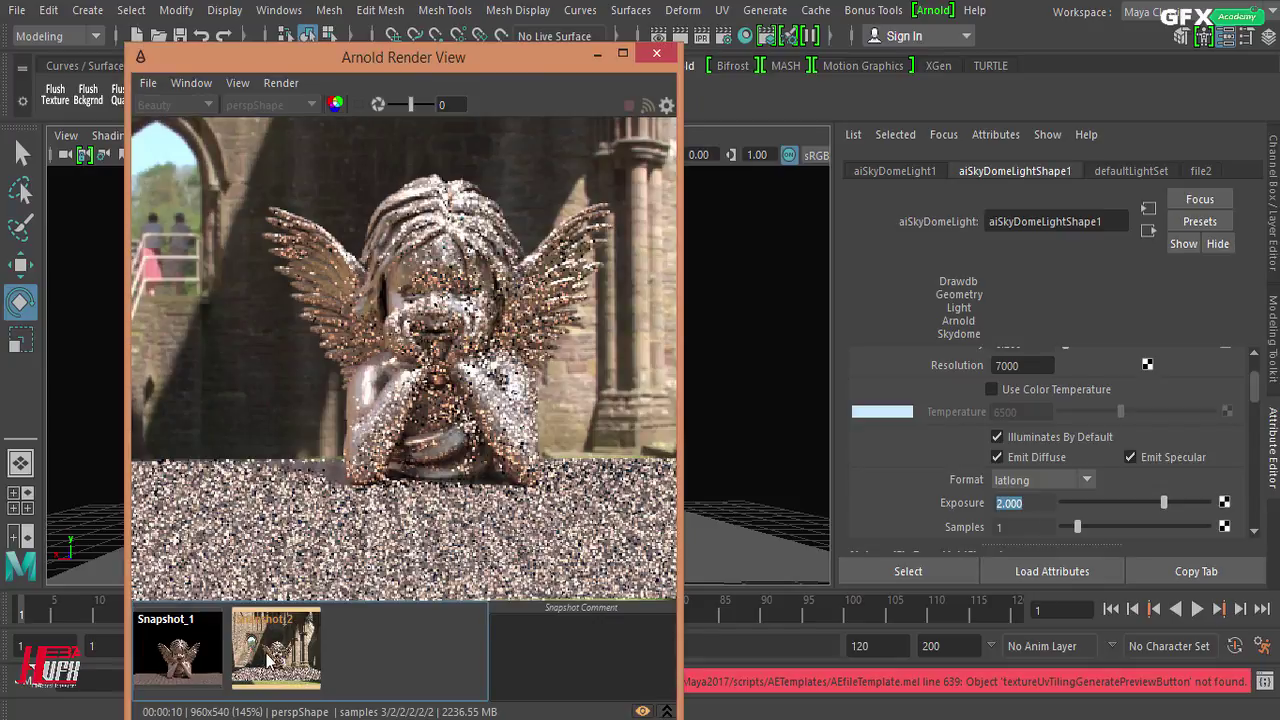
{"action": "key", "text": "Delete"}
{"action": "left_click", "coordinate": [190, 648]}
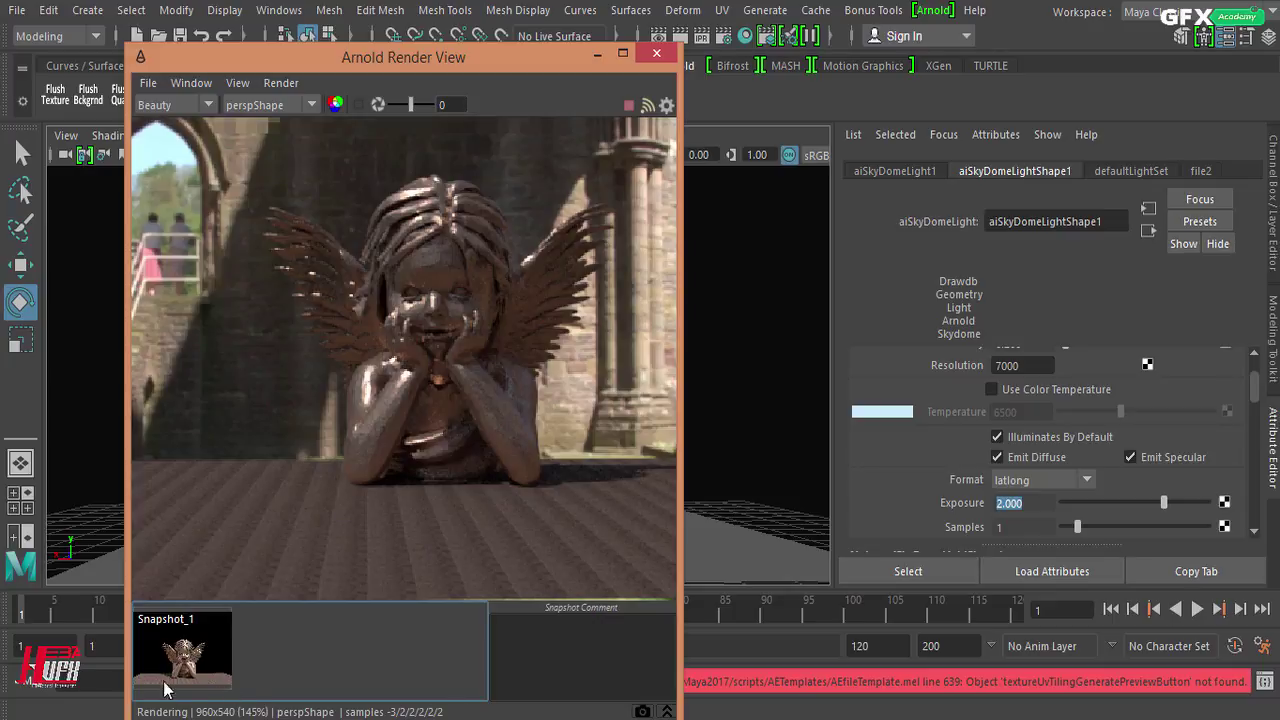
{"action": "left_click", "coordinate": [178, 655]}
{"action": "key", "text": "Delete"}
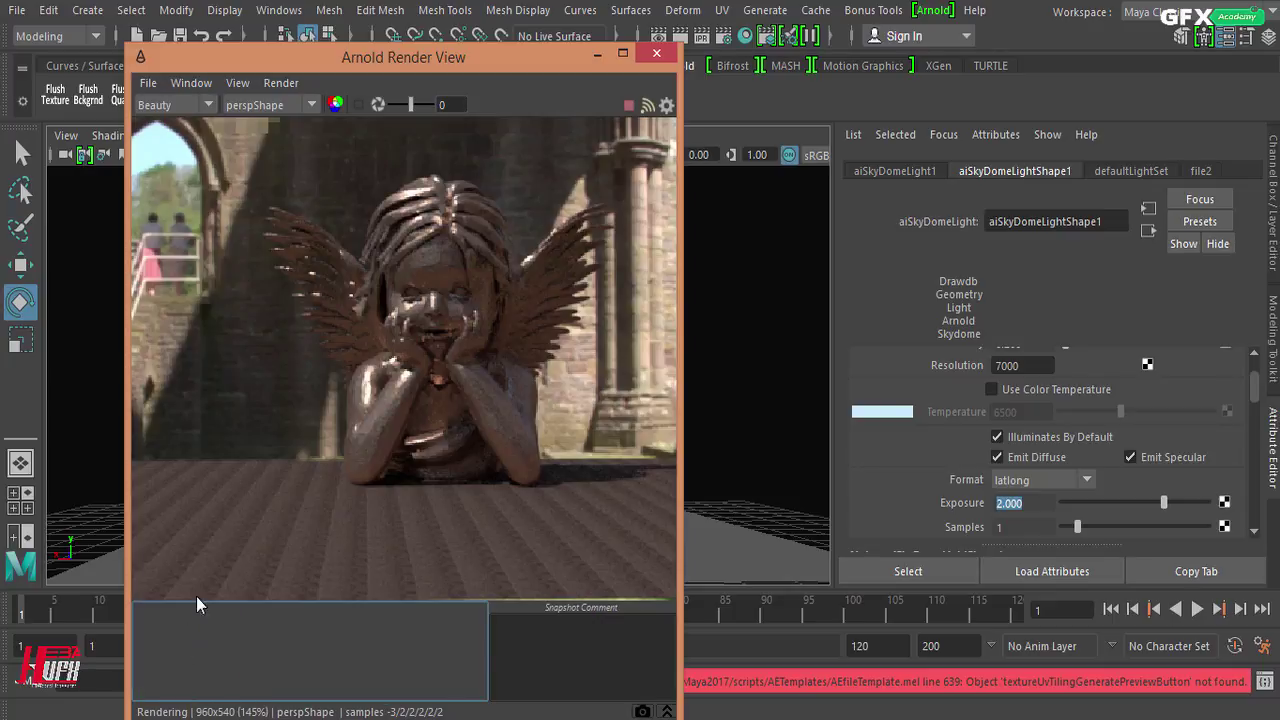
{"action": "left_click", "coordinate": [664, 711]}
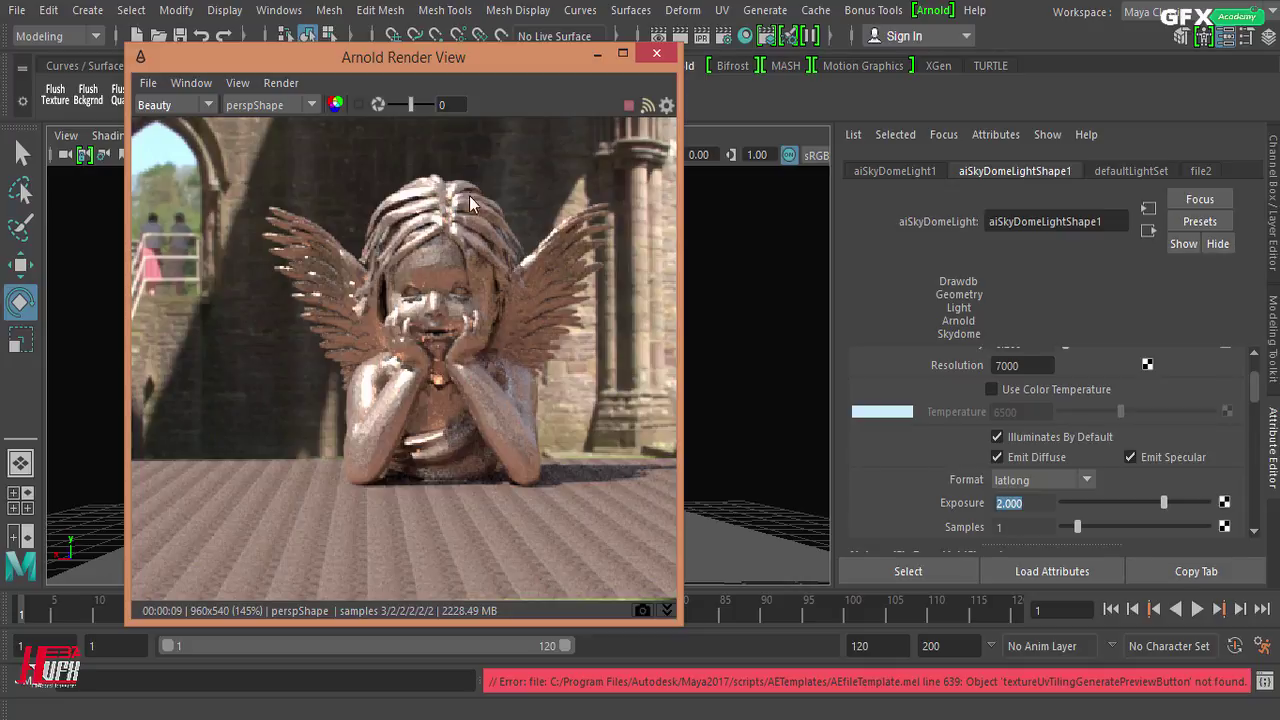
{"action": "mouse_move", "coordinate": [1258, 402]}
{"action": "left_mouse_down"}
{"action": "mouse_move", "coordinate": [1260, 378]}
{"action": "mouse_move", "coordinate": [1256, 422]}
{"action": "mouse_move", "coordinate": [1256, 388]}
{"action": "left_mouse_up"}
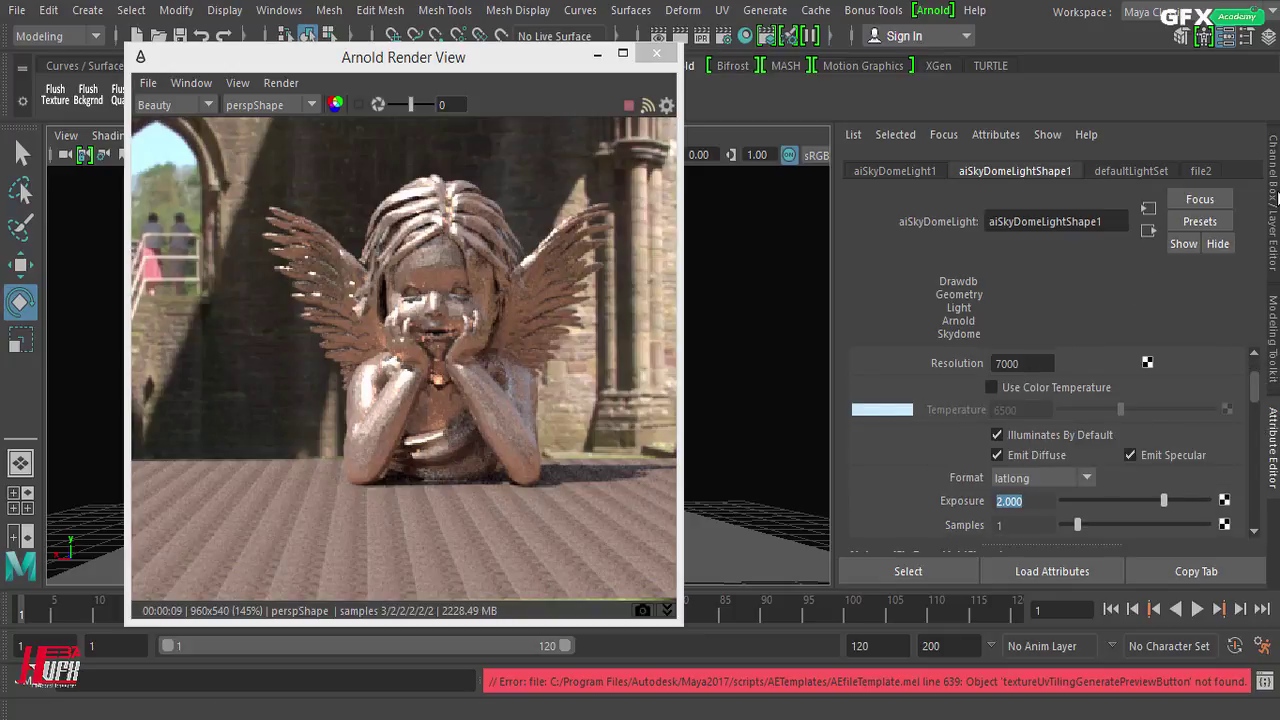
{"action": "left_click", "coordinate": [1276, 199]}
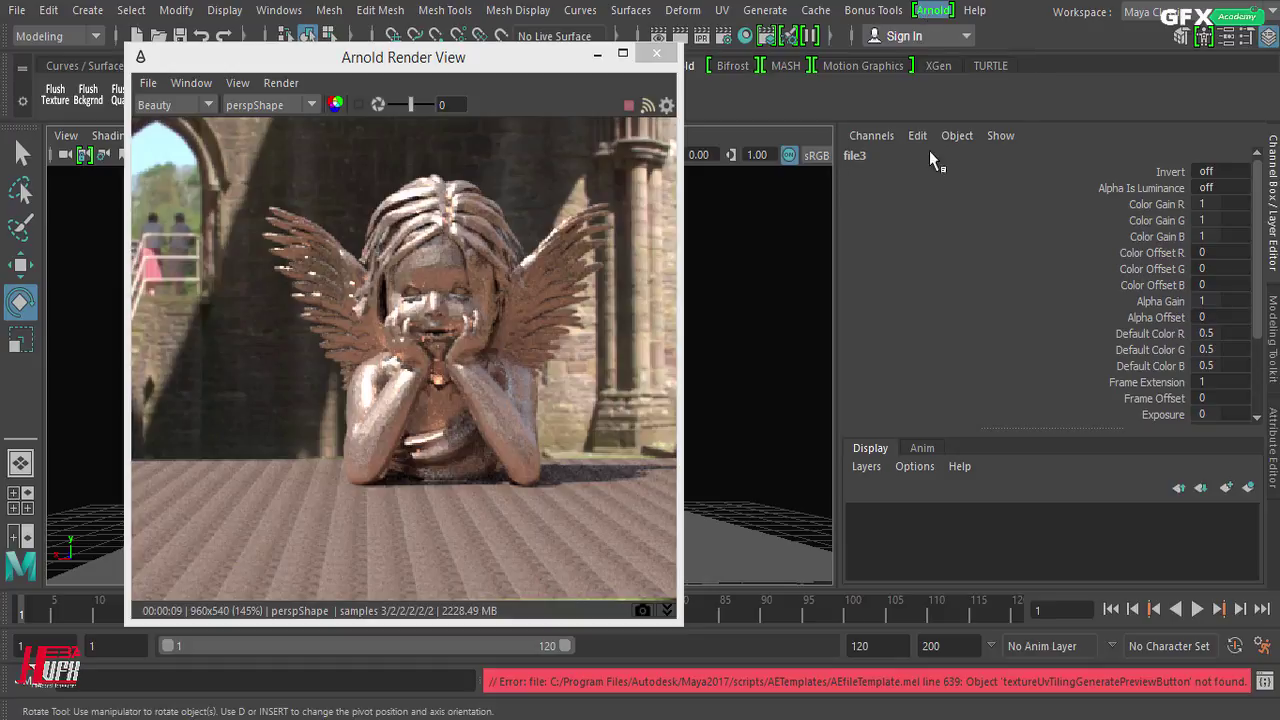
Move the Arnold Render View further right and browse the Arnold Lights menu without choosing one
{"action": "left_click_drag", "start_coordinate": [478, 63], "coordinate": [676, 51]}
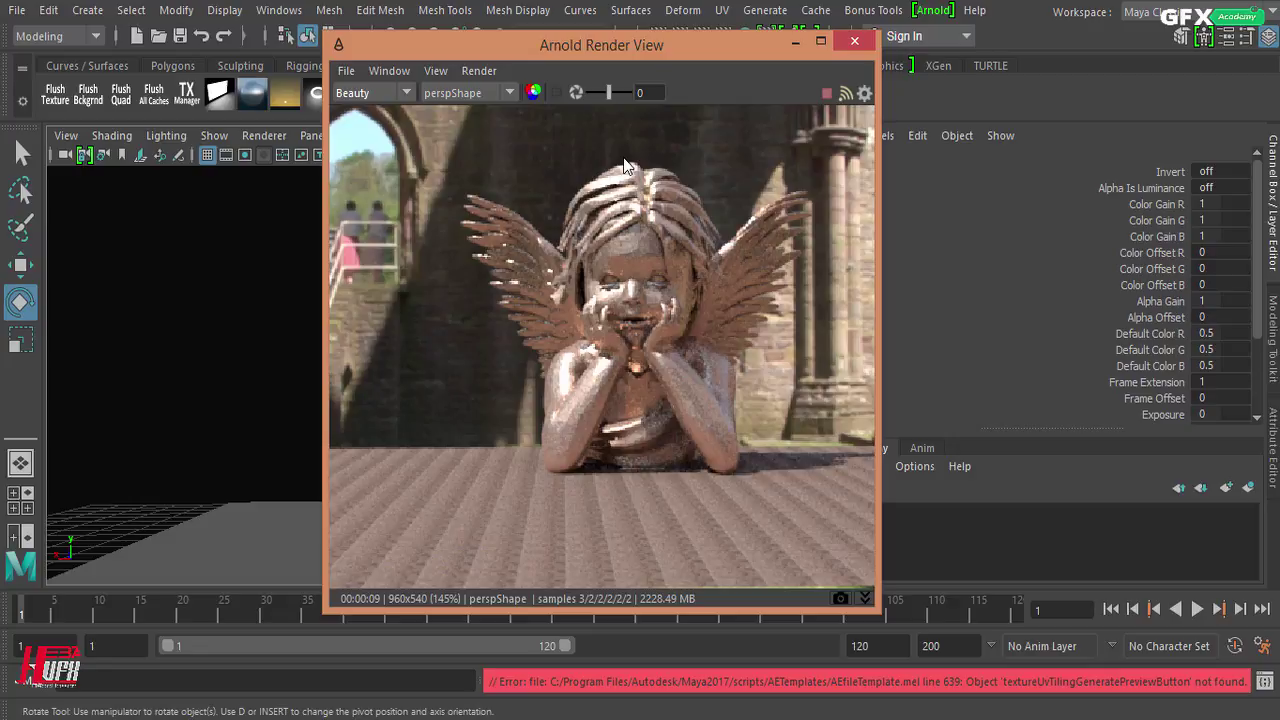
{"action": "left_click", "coordinate": [932, 10]}
{"action": "mouse_move", "coordinate": [955, 93]}
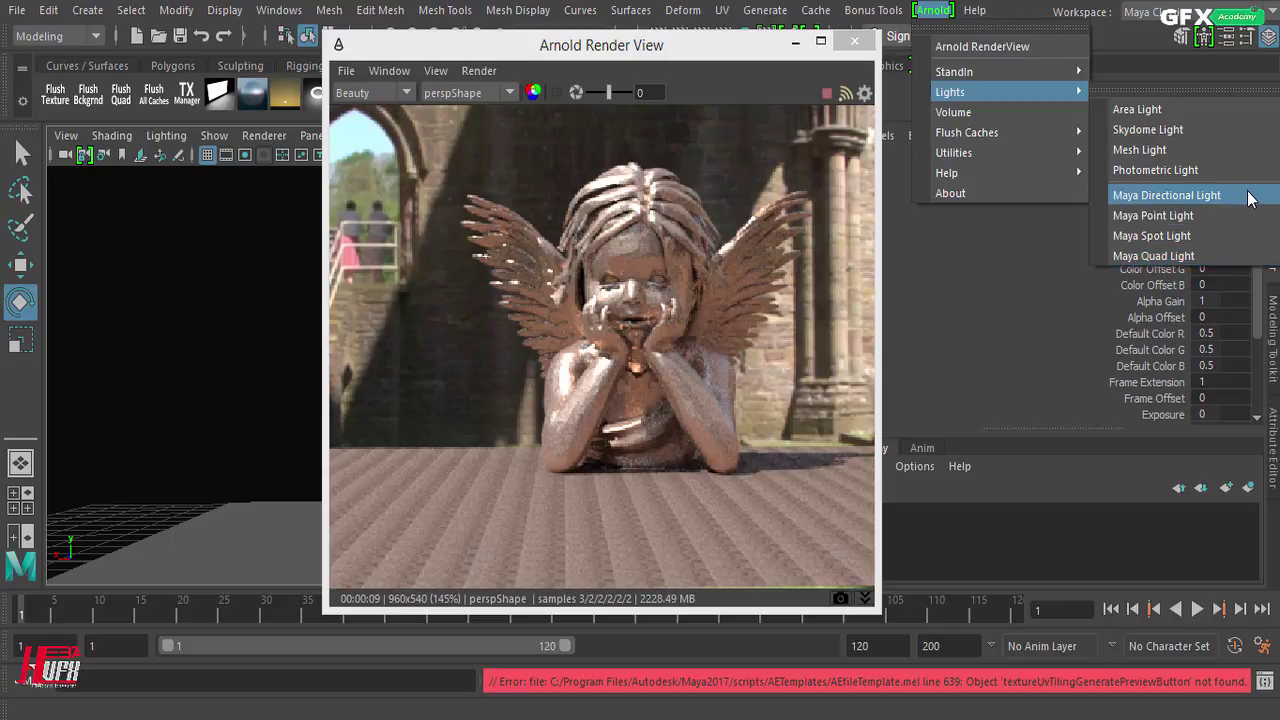
{"action": "left_click", "coordinate": [987, 349]}
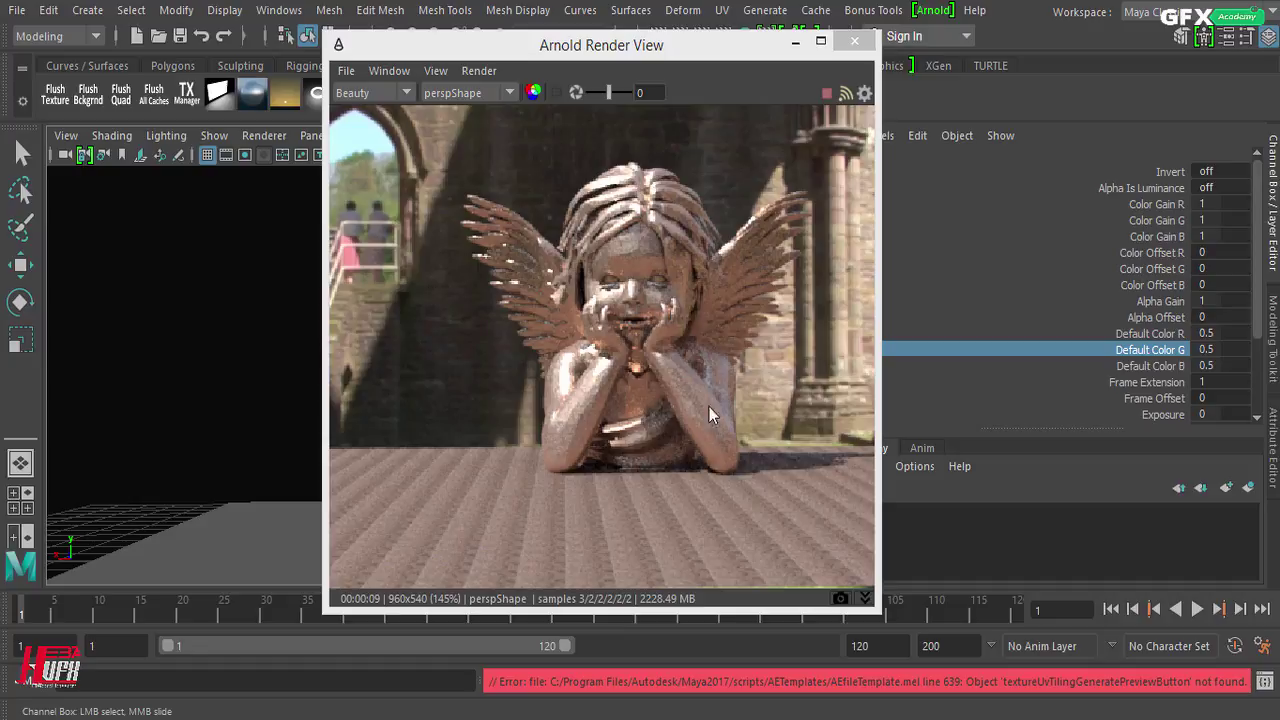
Move the Render View aside, then zoom and tumble the perspective camera around the angel to a close front view
{"action": "left_click_drag", "start_coordinate": [641, 59], "coordinate": [981, 91]}
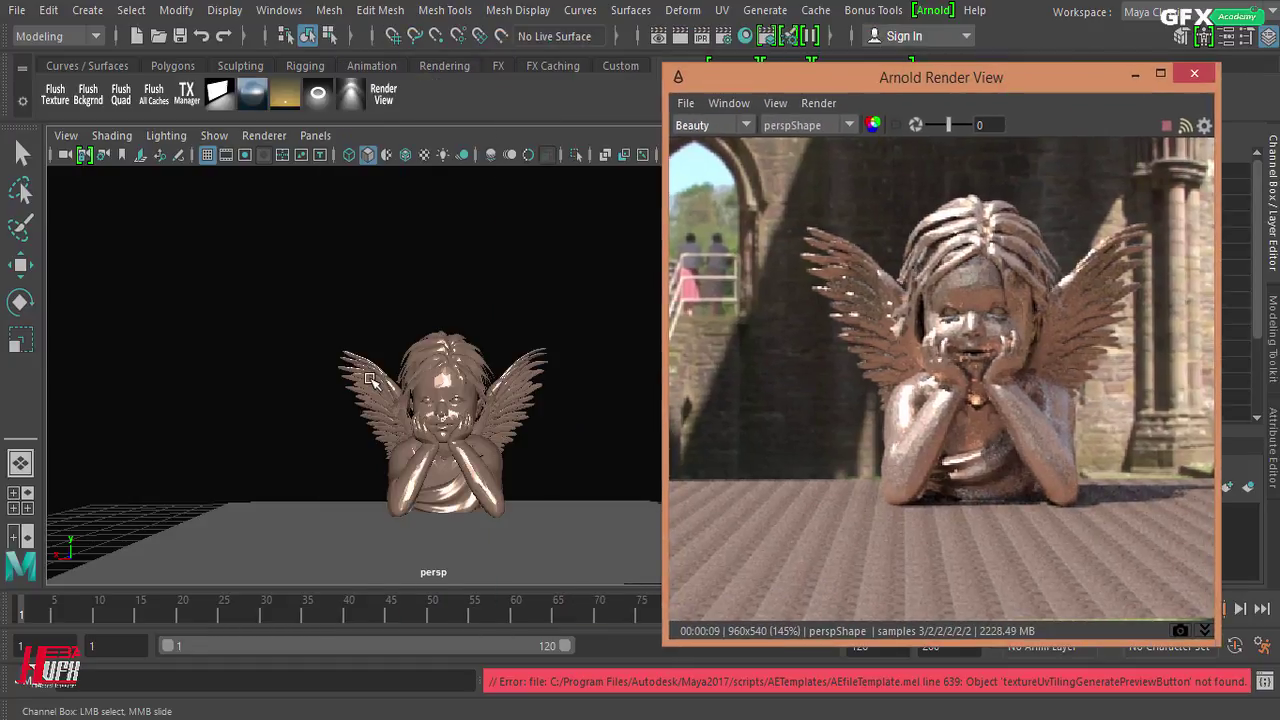
{"action": "scroll", "coordinate": [370, 378], "scroll_direction": "down", "scroll_amount": 3}
{"action": "scroll", "coordinate": [371, 400], "scroll_direction": "down", "scroll_amount": 3}
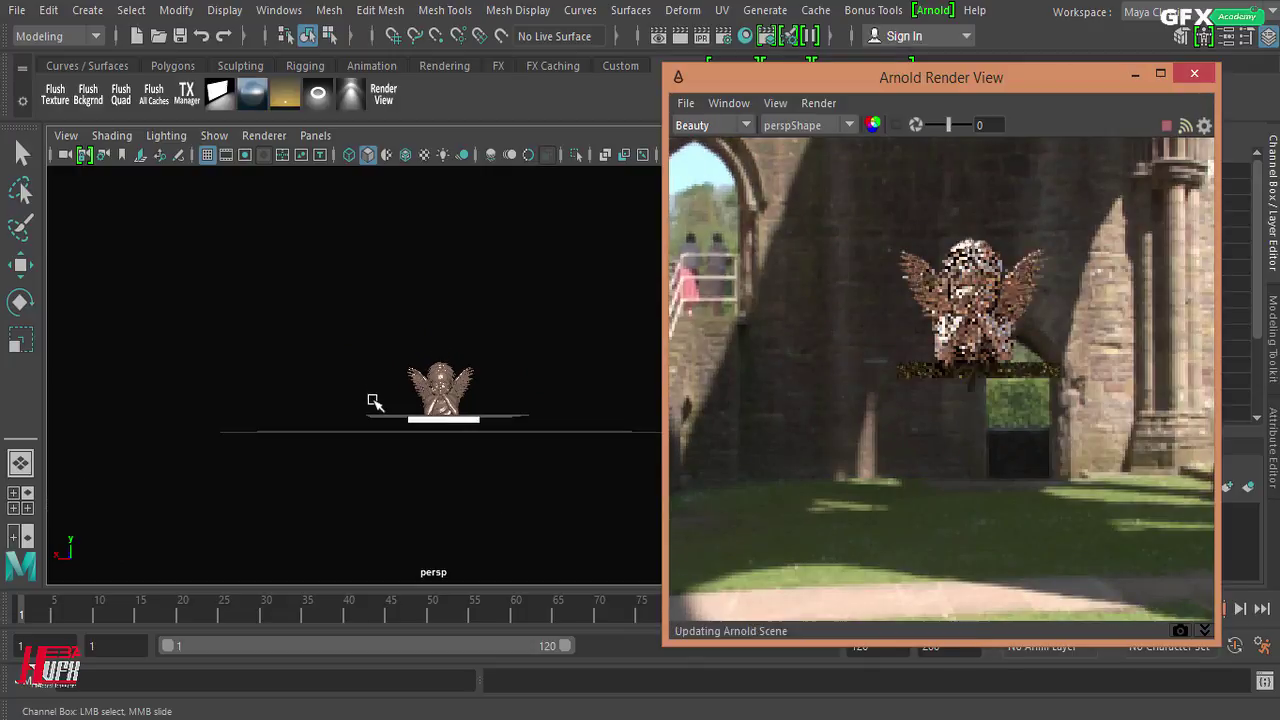
{"action": "left_click_drag", "start_coordinate": [377, 466], "coordinate": [374, 497], "text": "alt"}
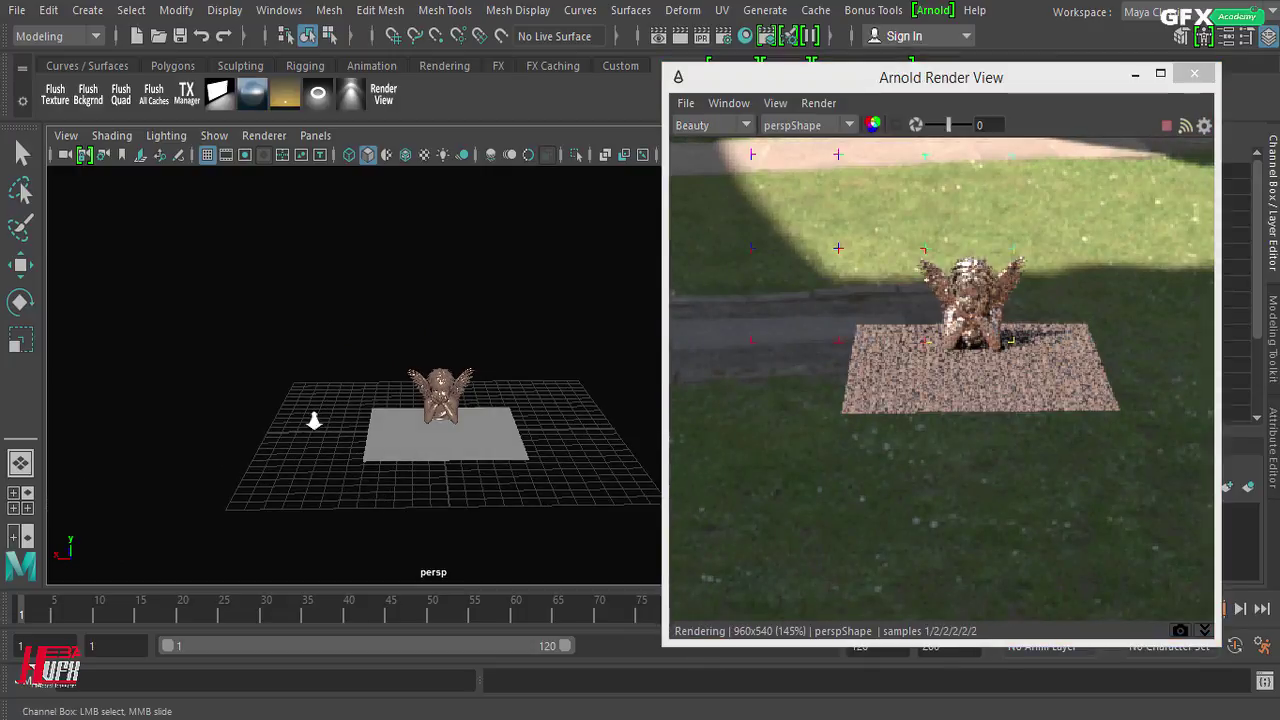
{"action": "right_click_drag", "start_coordinate": [314, 423], "coordinate": [528, 400], "text": "alt"}
{"action": "left_click_drag", "start_coordinate": [528, 400], "coordinate": [490, 398], "text": "alt"}
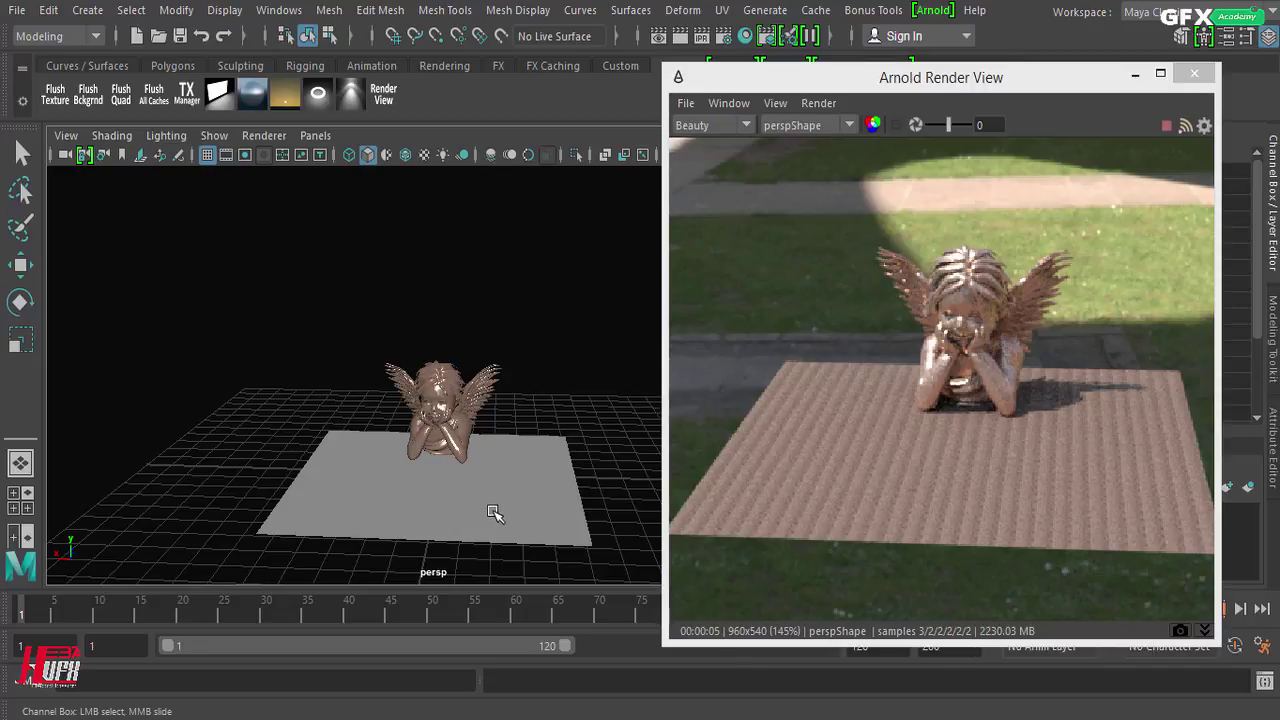
{"action": "scroll", "coordinate": [494, 513], "scroll_direction": "up", "scroll_amount": 4}
{"action": "scroll", "coordinate": [517, 333], "scroll_direction": "up", "scroll_amount": 2}
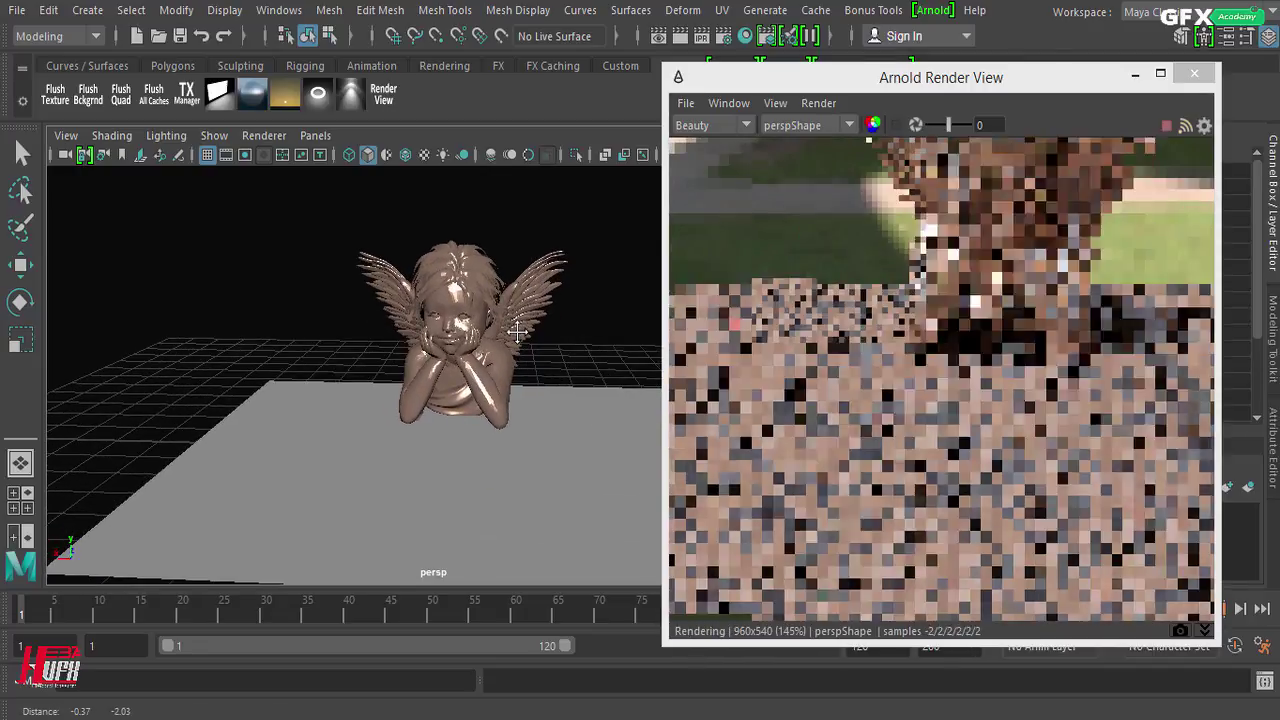
{"action": "left_click_drag", "start_coordinate": [517, 333], "coordinate": [451, 496], "text": "alt"}
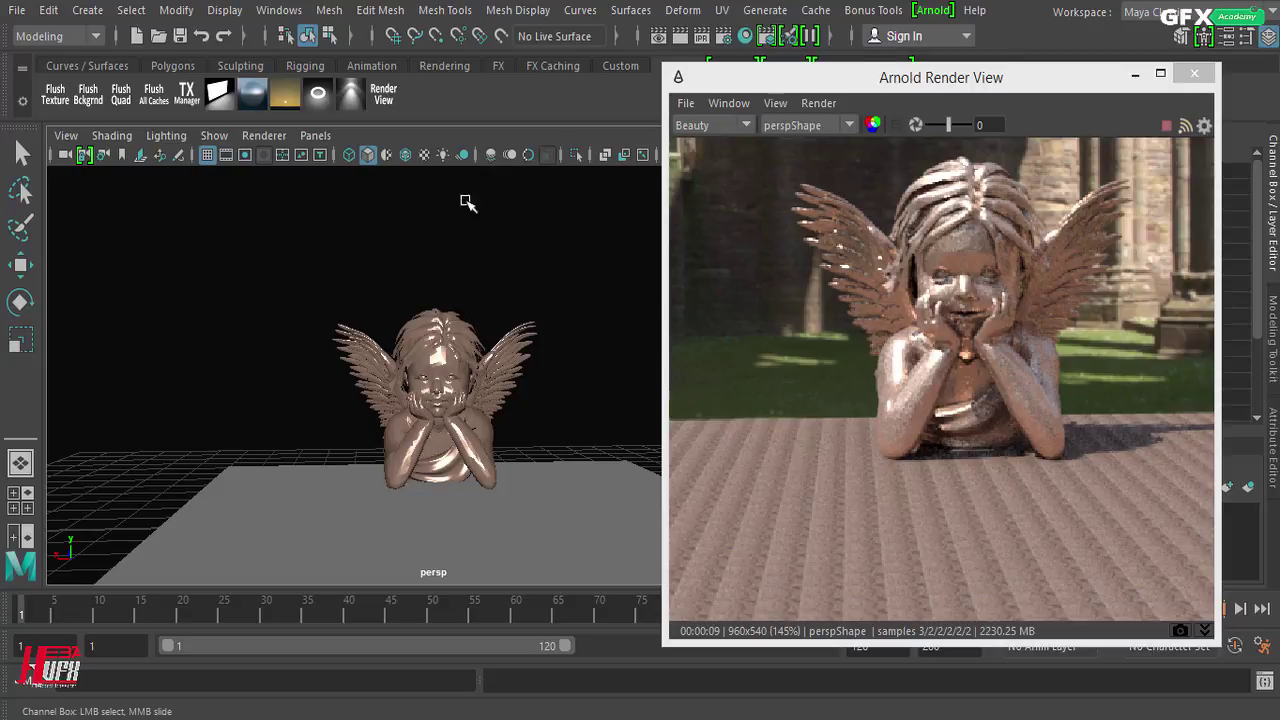
Show the Arnold menu's Lights submenu to see the available light types
{"action": "left_click", "coordinate": [933, 11]}
{"action": "mouse_move", "coordinate": [980, 99]}
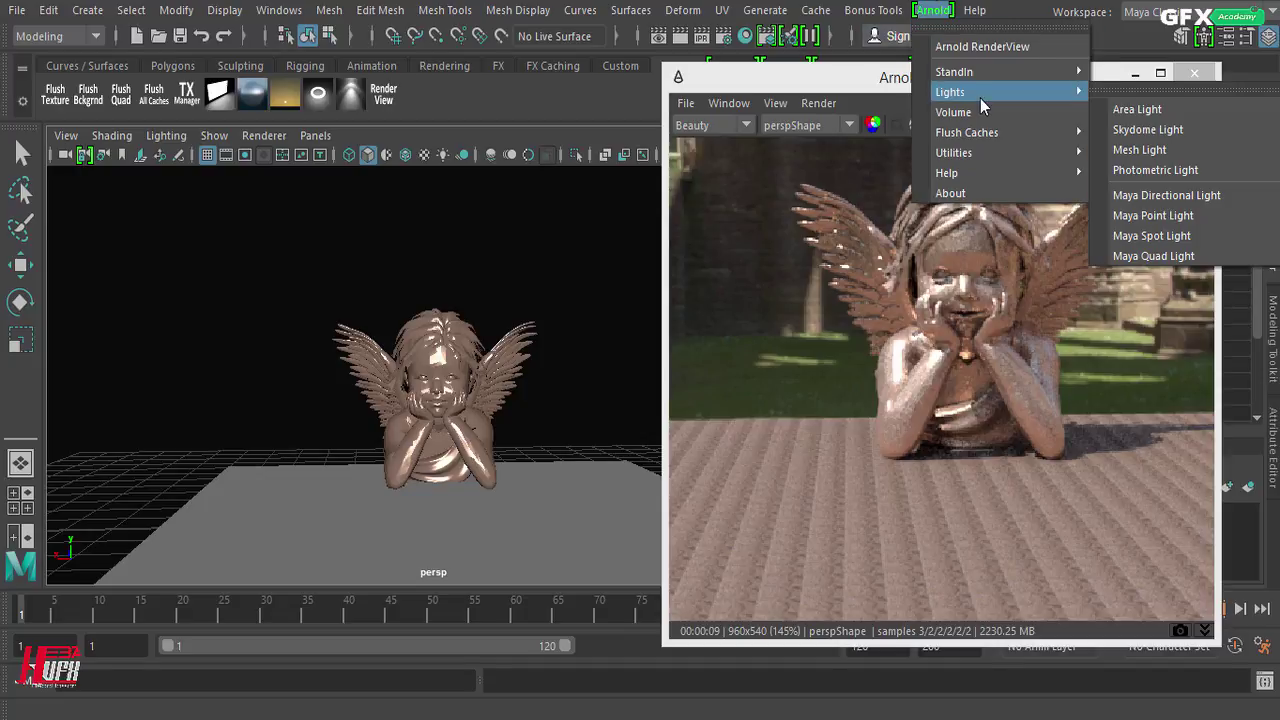